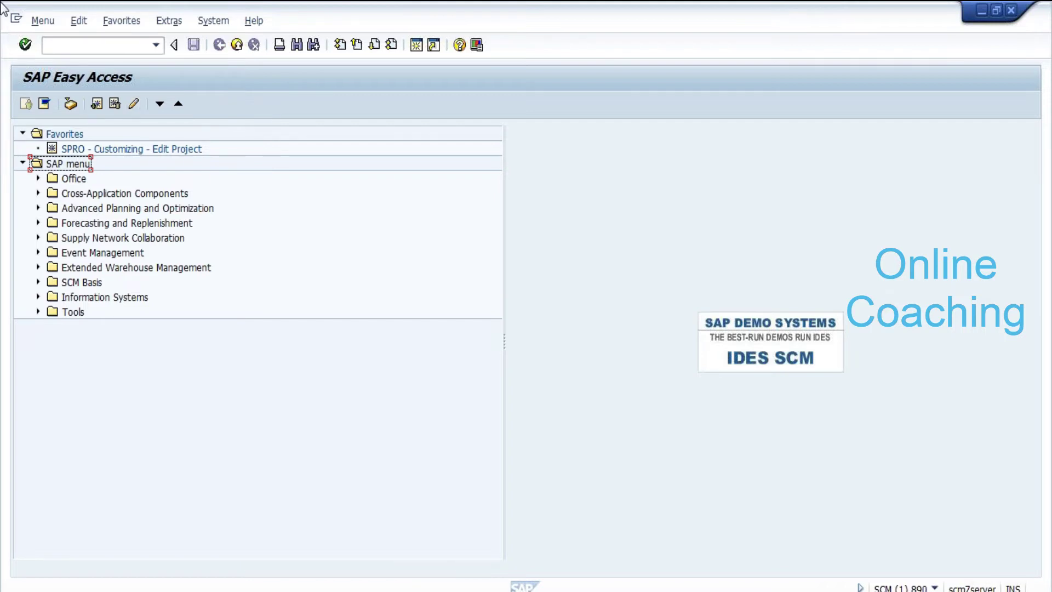
Switch to the EWM workbook in Excel and enter "Storage Type" in cell H13, below E100 in the EWM structure.
key(alt+Tab)
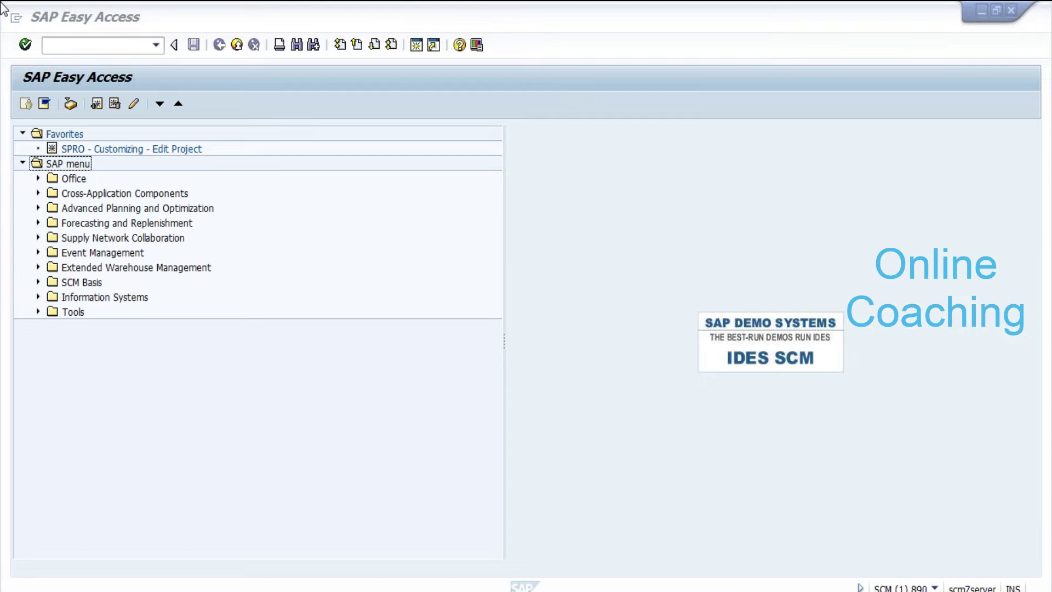
drag(340, 160, 450, 324)
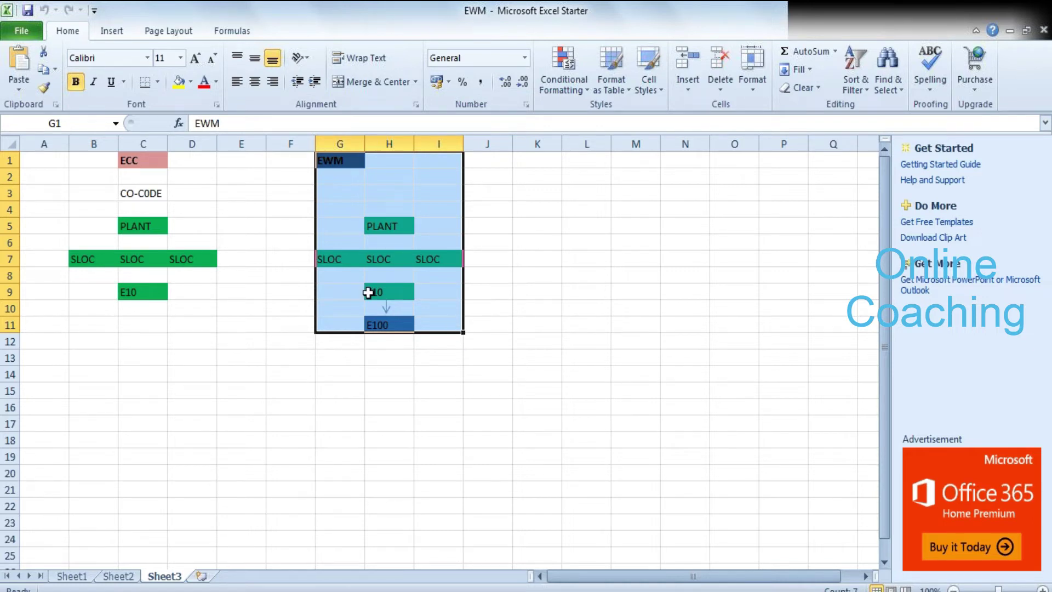
click(385, 357)
text(DT)
key(BackSpace)
key(BackSpace)
text(Storage Type)
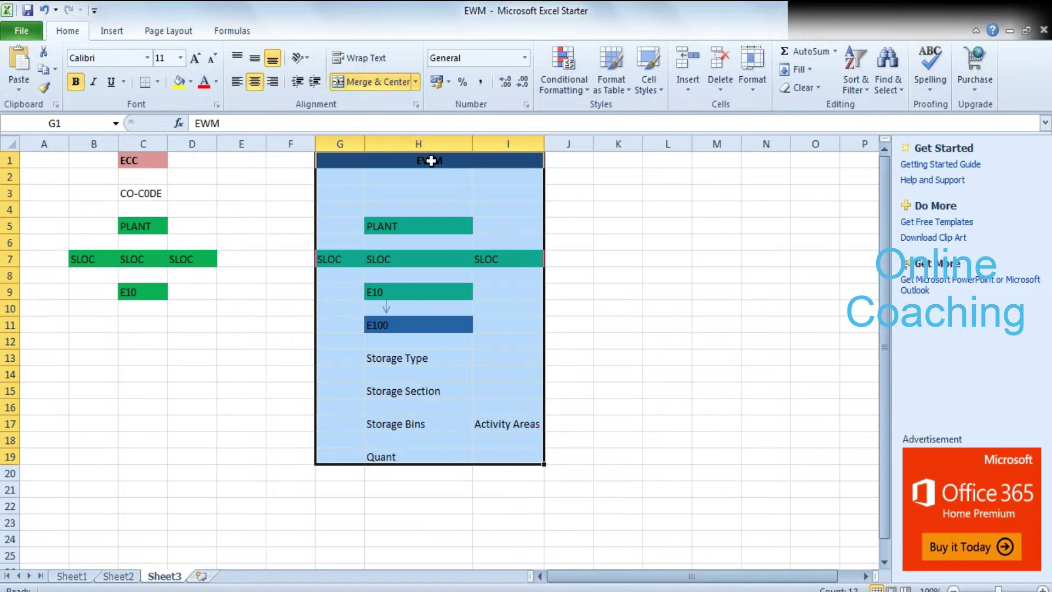
Fill the Storage Type, Storage Section and Storage Bins cells in the EWM structure with yellow.
click(431, 161)
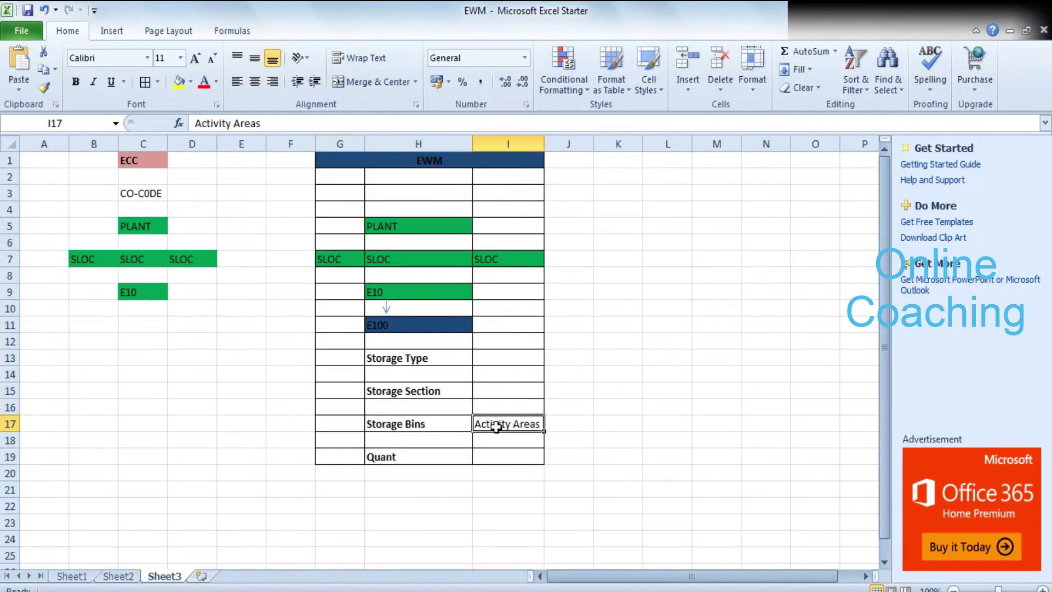
click(411, 357)
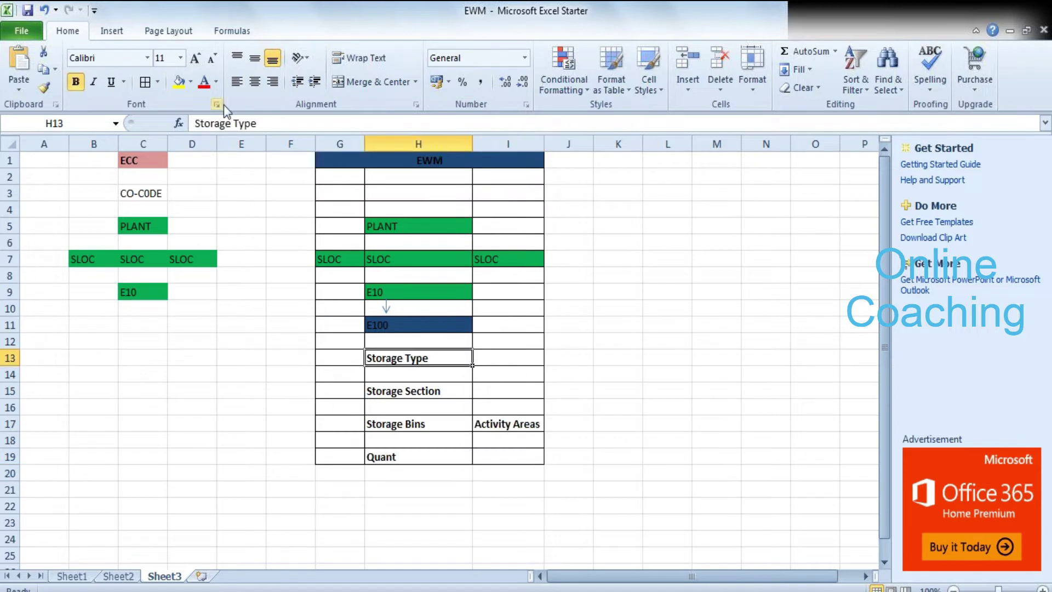
click(180, 82)
click(416, 391)
click(179, 82)
click(404, 429)
key(F4)
key(Down)
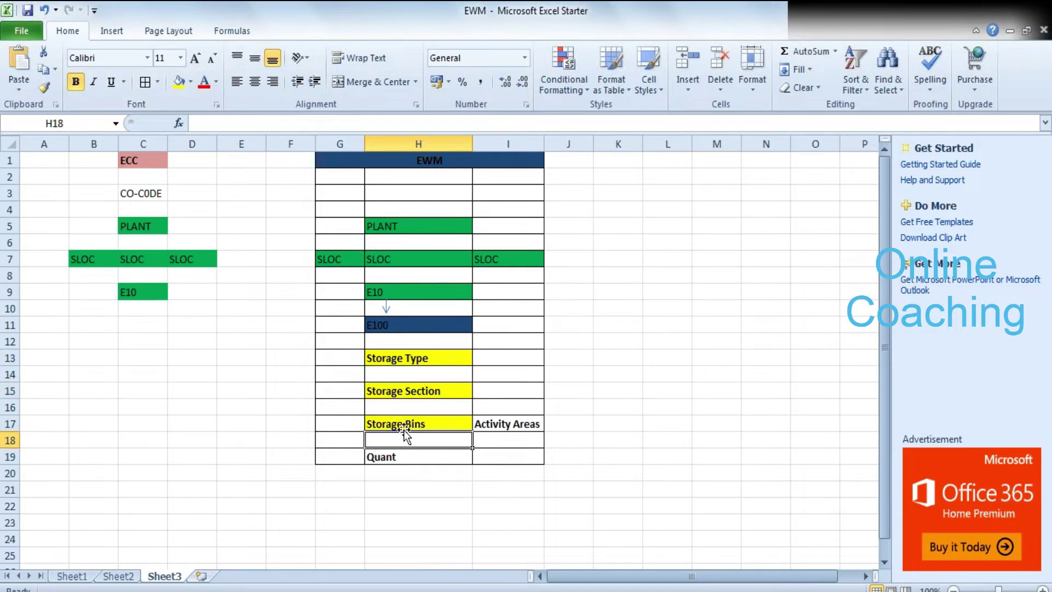
key(F4)
key(ctrl+z)
key(Down)
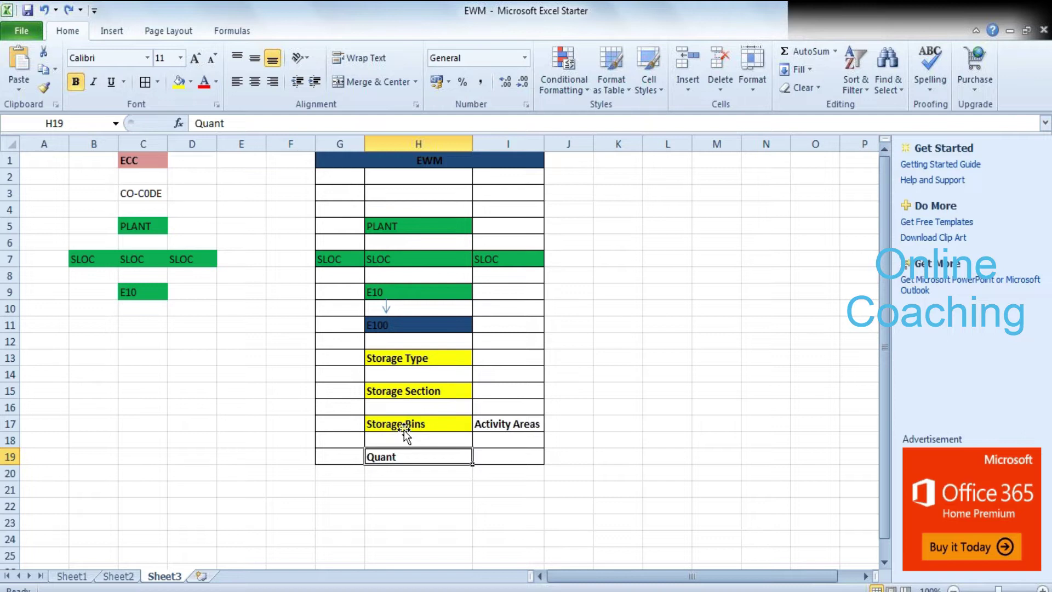
key(ctrl+y)
key(ctrl+z)
key(Down)
key(ctrl+y)
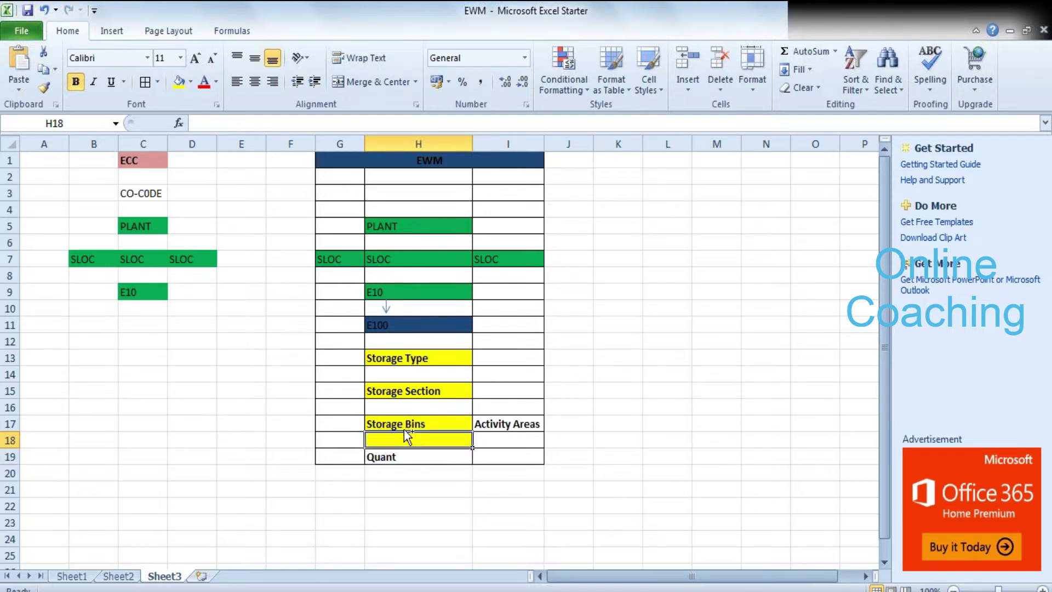
key(ctrl+z)
Fill the Quant cell with yellow and the Activity Areas cell with dark orange.
key(Down)
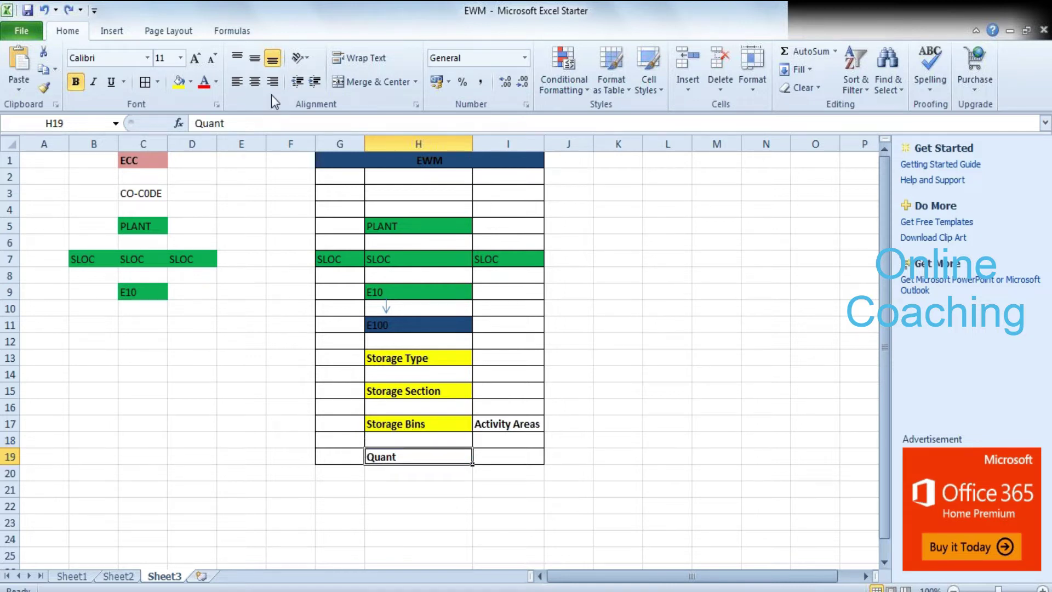
click(179, 81)
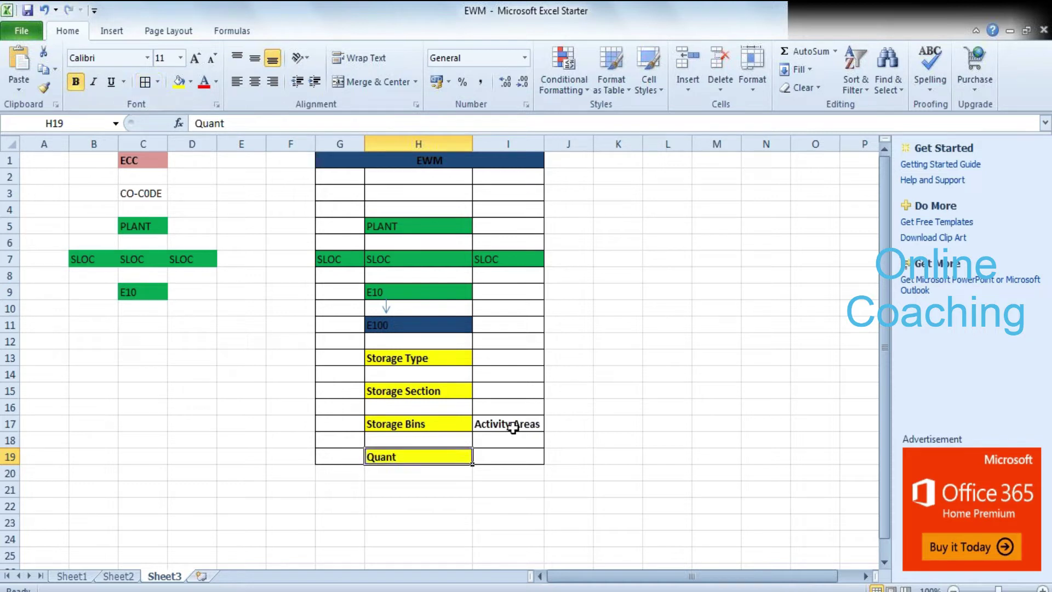
click(512, 428)
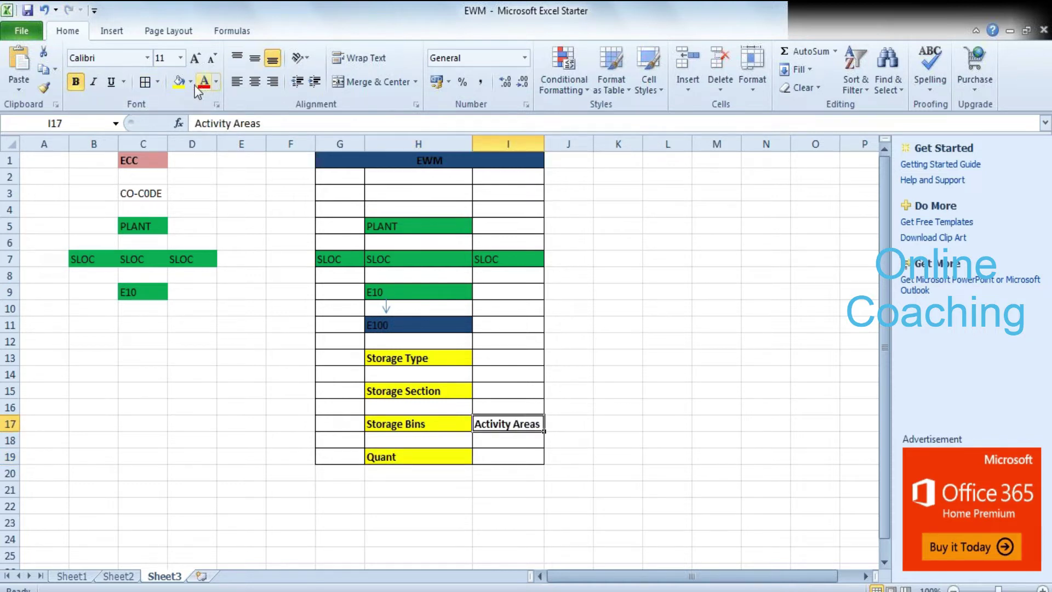
click(190, 82)
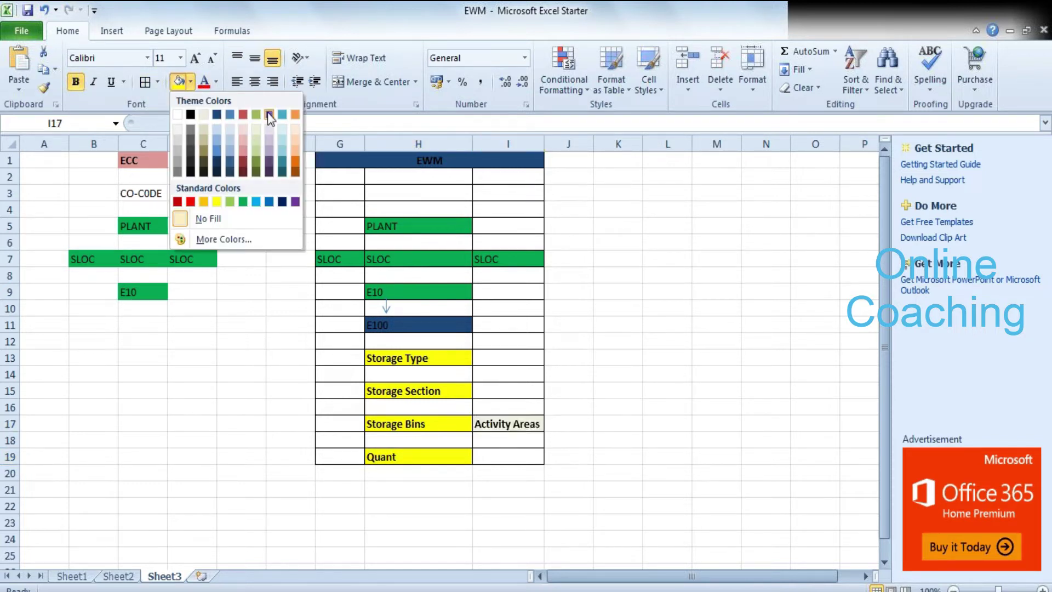
click(293, 160)
click(680, 471)
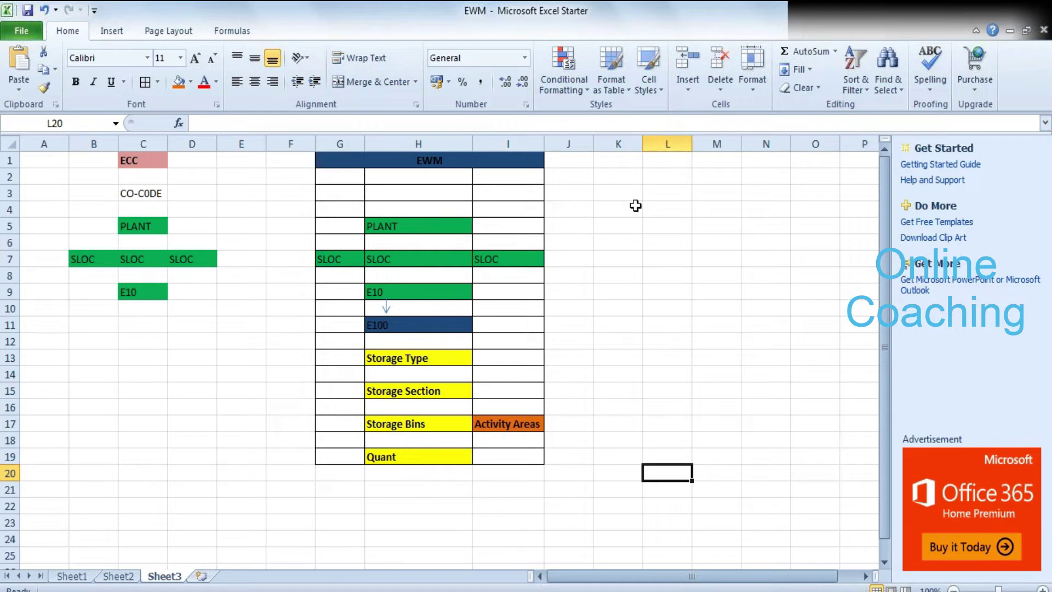
click(1042, 193)
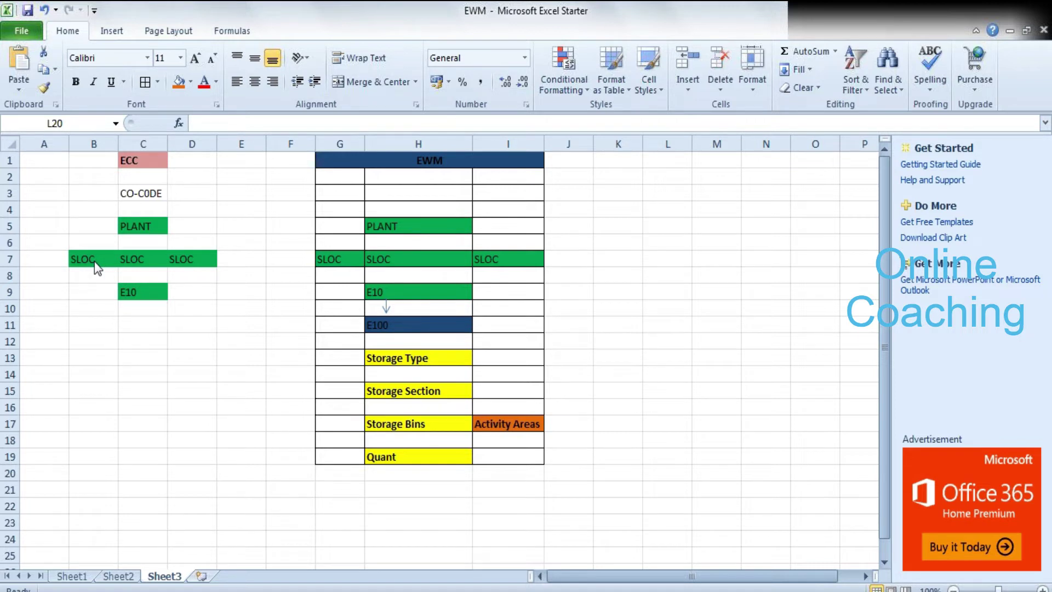
click(107, 258)
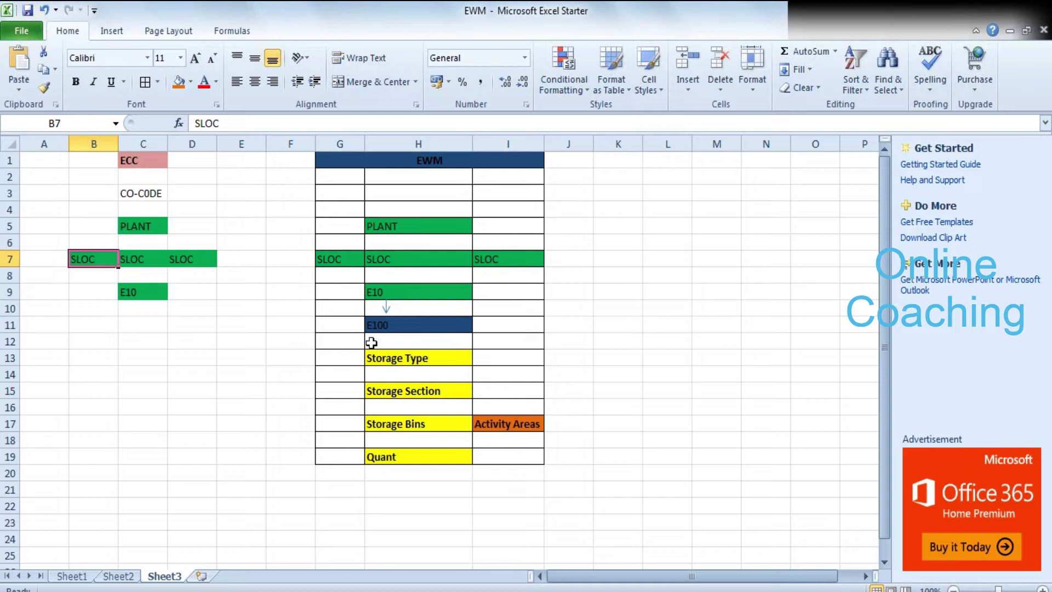
click(490, 408)
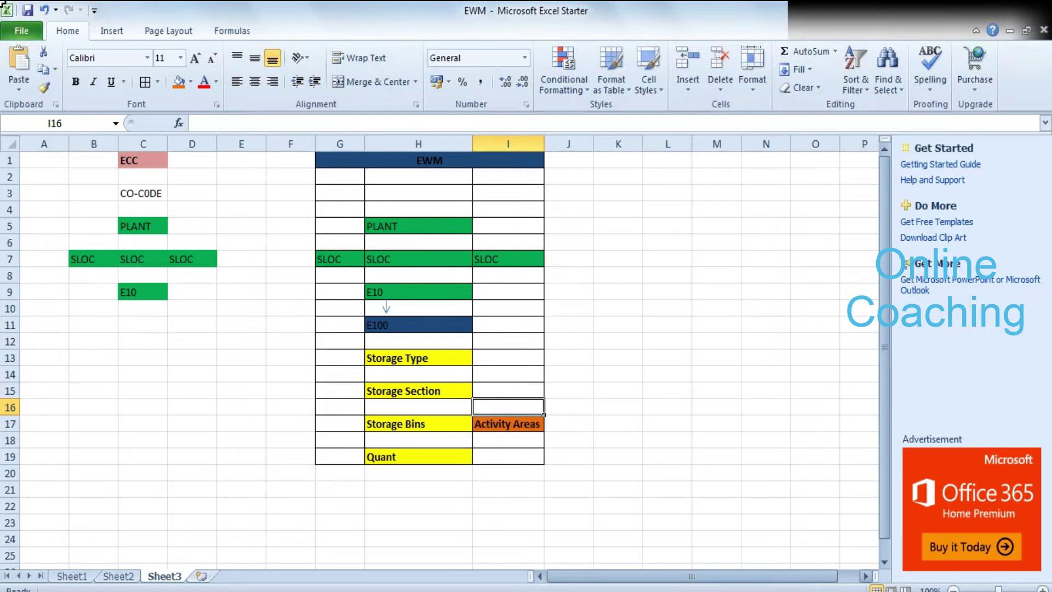
Switch to the SAP session and locate warehouse E113, EWM in Plant SPCW, in the Define Warehouse Number overview.
click(355, 591)
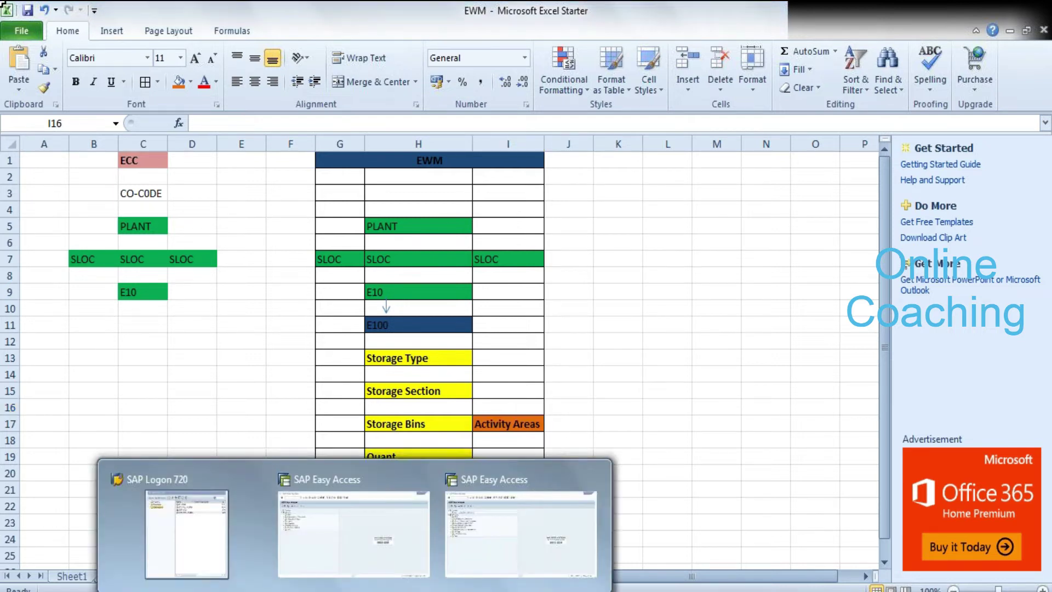
click(353, 529)
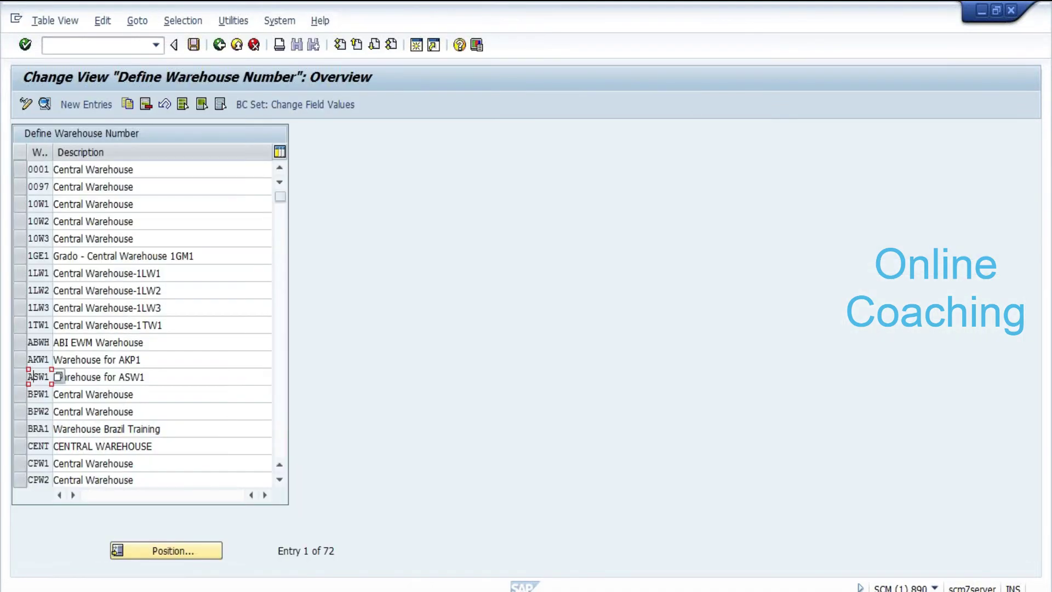
key(Page_Down)
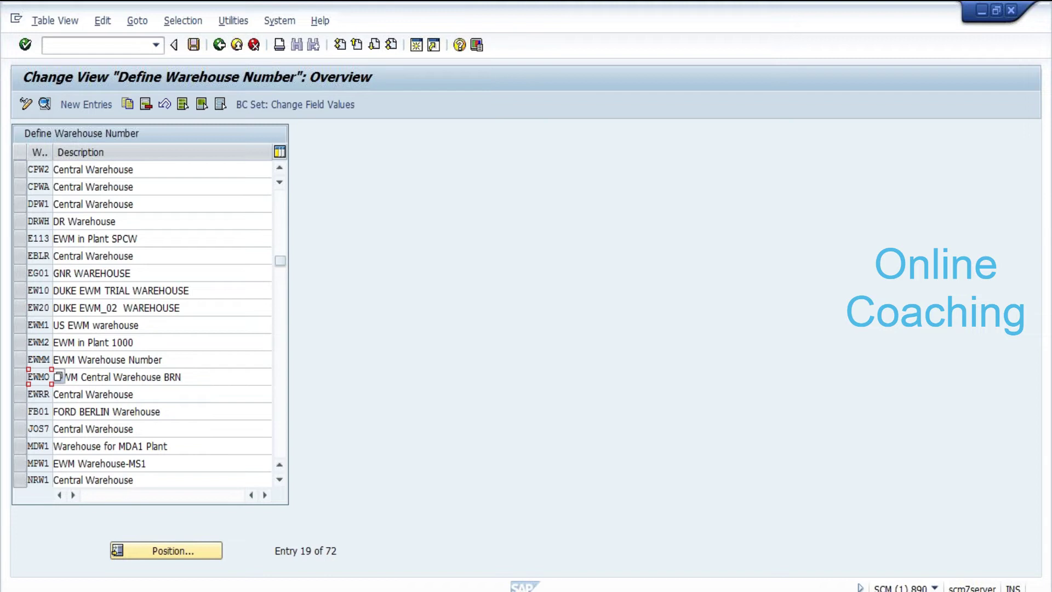
click(19, 241)
click(39, 239)
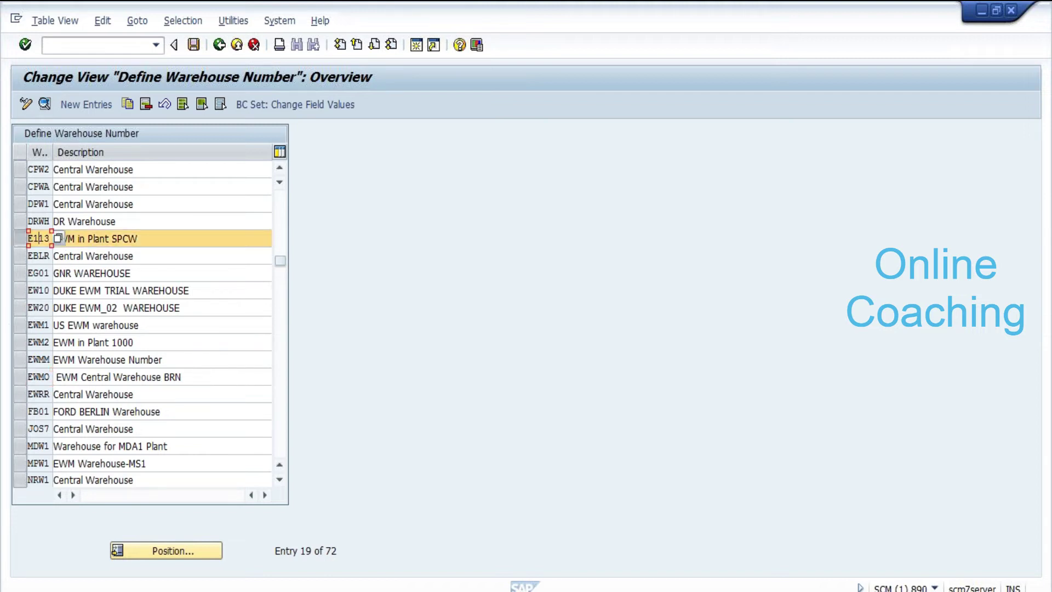
Return to the implementation guide, open Define Storage Type and position the list at warehouse number E113.
click(222, 51)
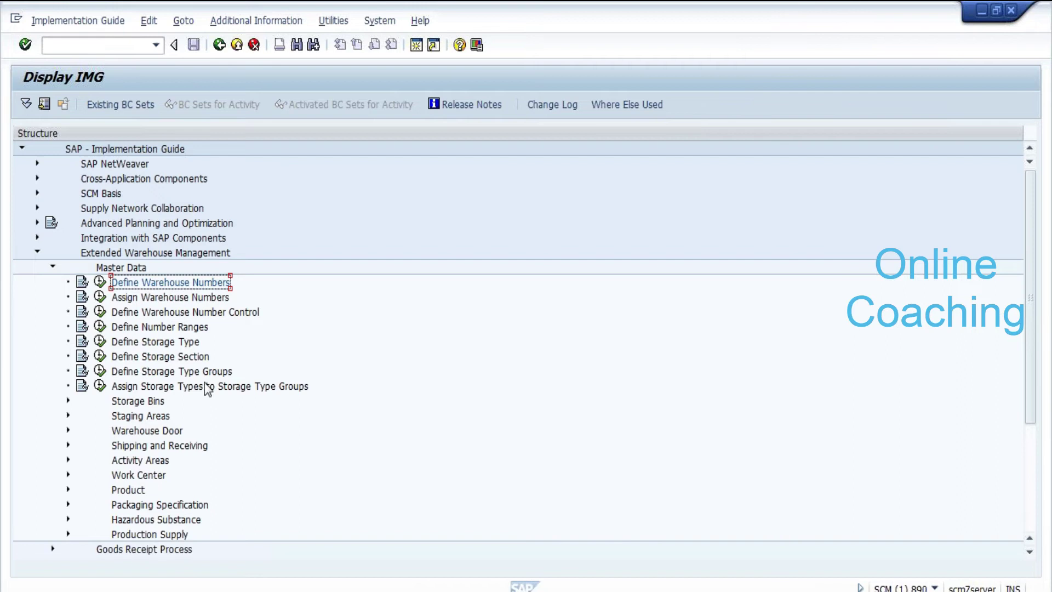
click(101, 343)
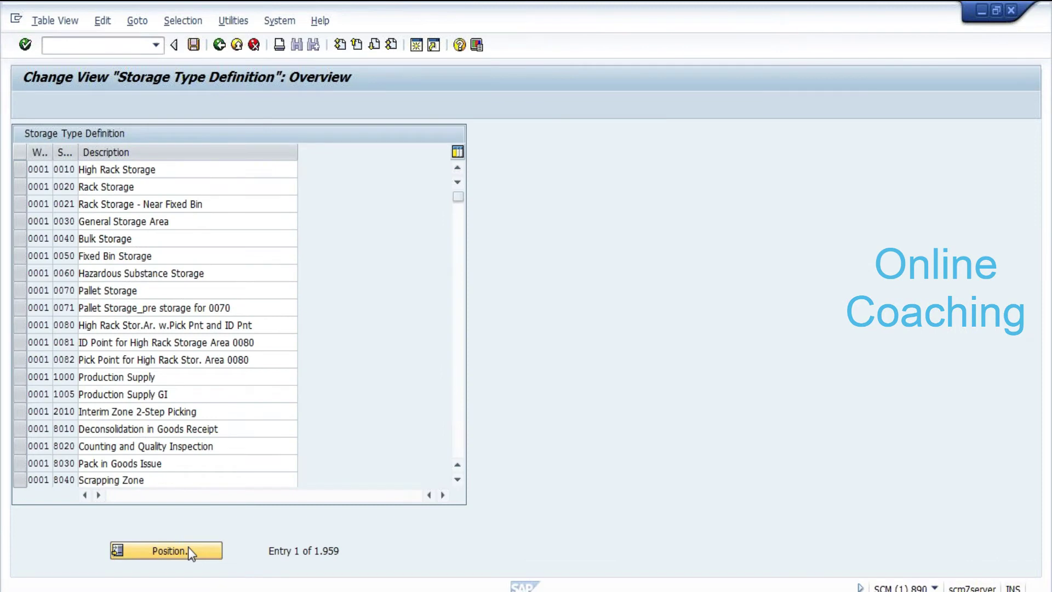
click(189, 549)
text(E113)
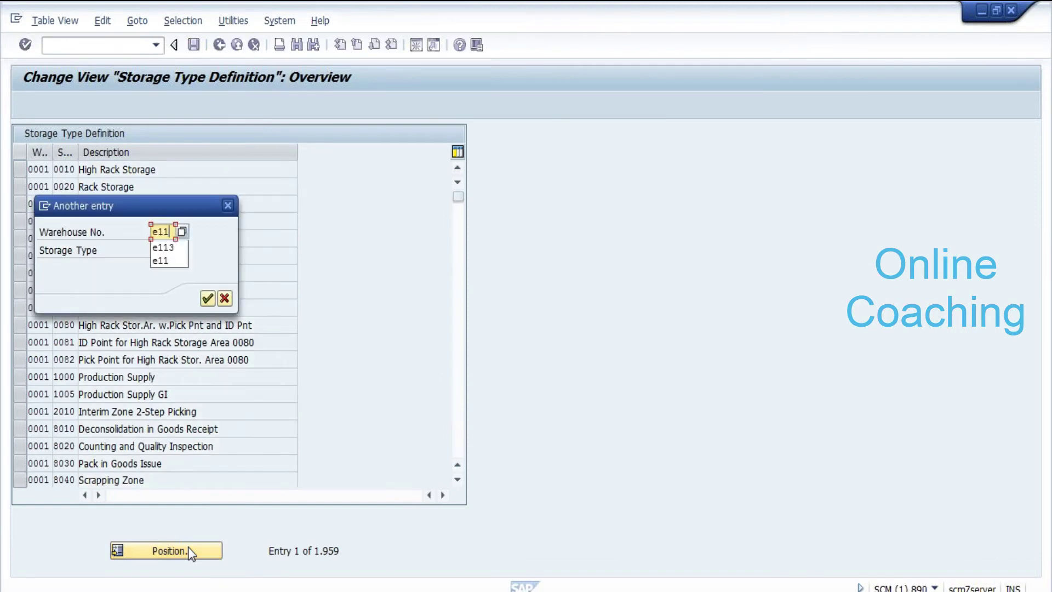
key(Return)
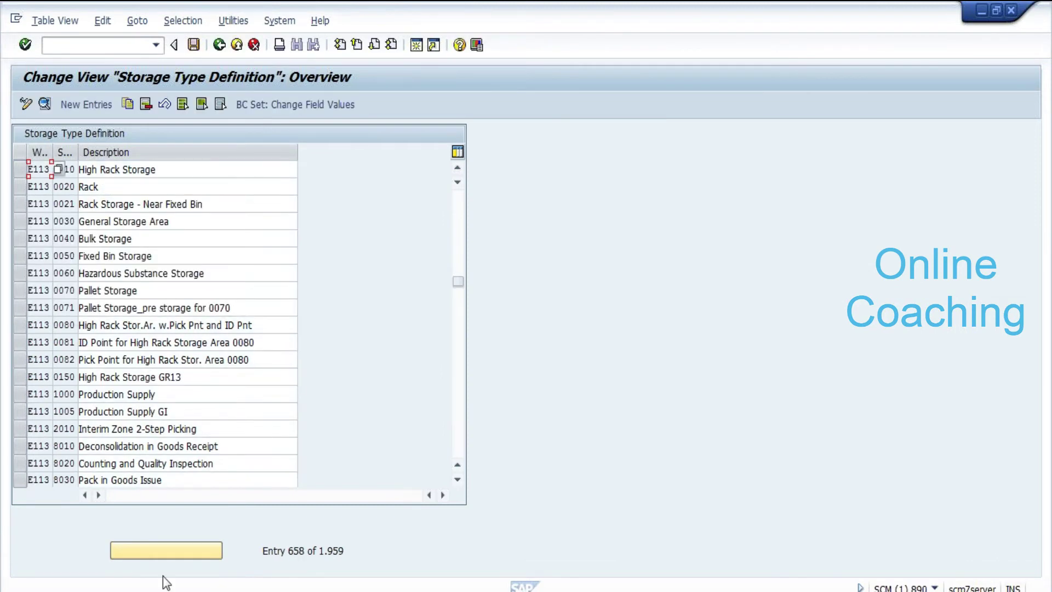
Examine the storage types defined for warehouse E113, from High Rack Storage 0010 to Hazardous Substance Storage 0060.
click(20, 179)
click(20, 191)
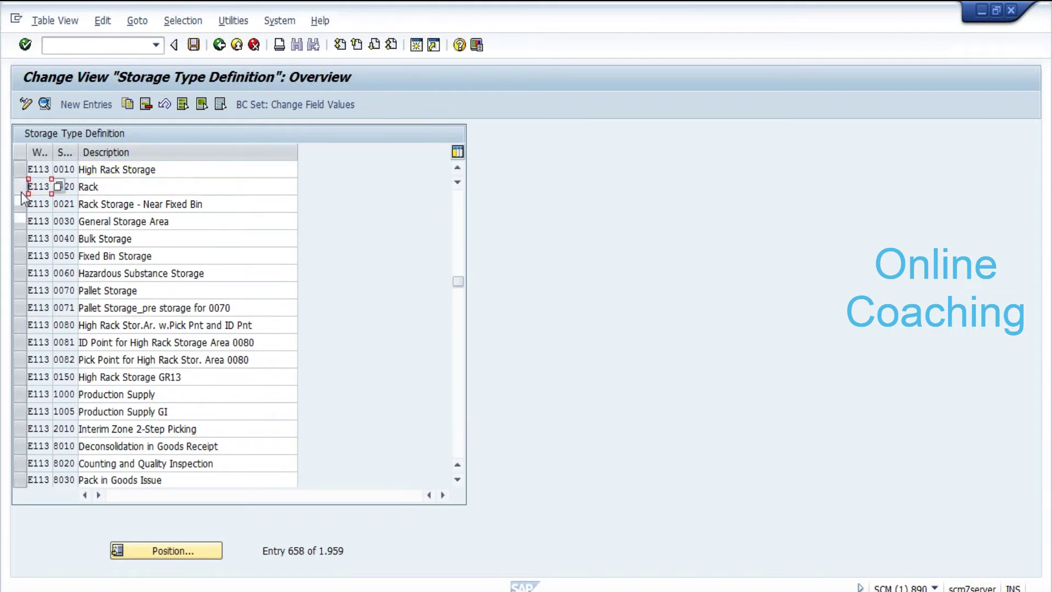
click(20, 169)
click(21, 170)
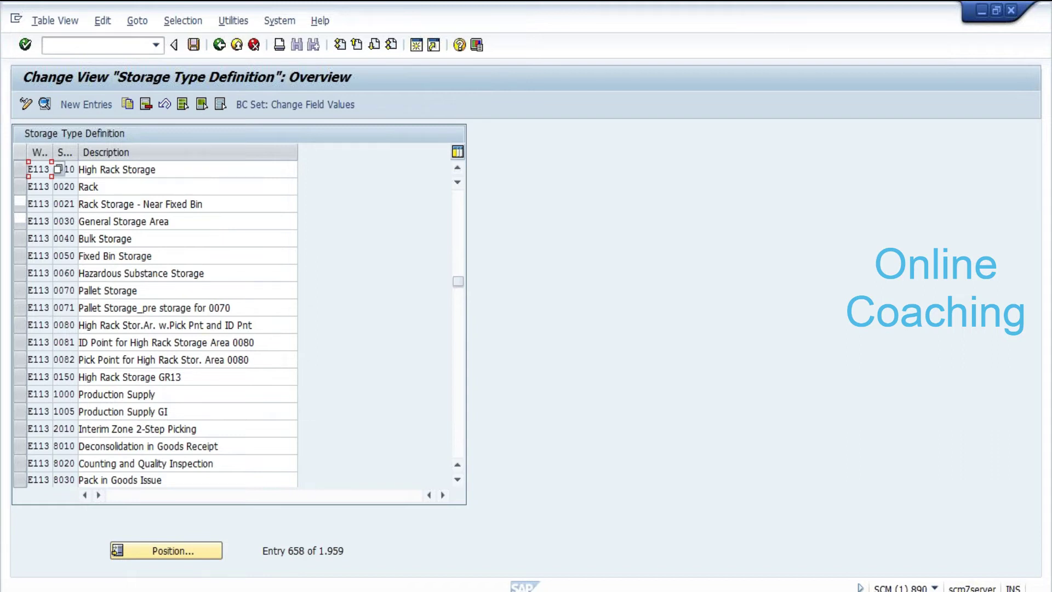
click(174, 170)
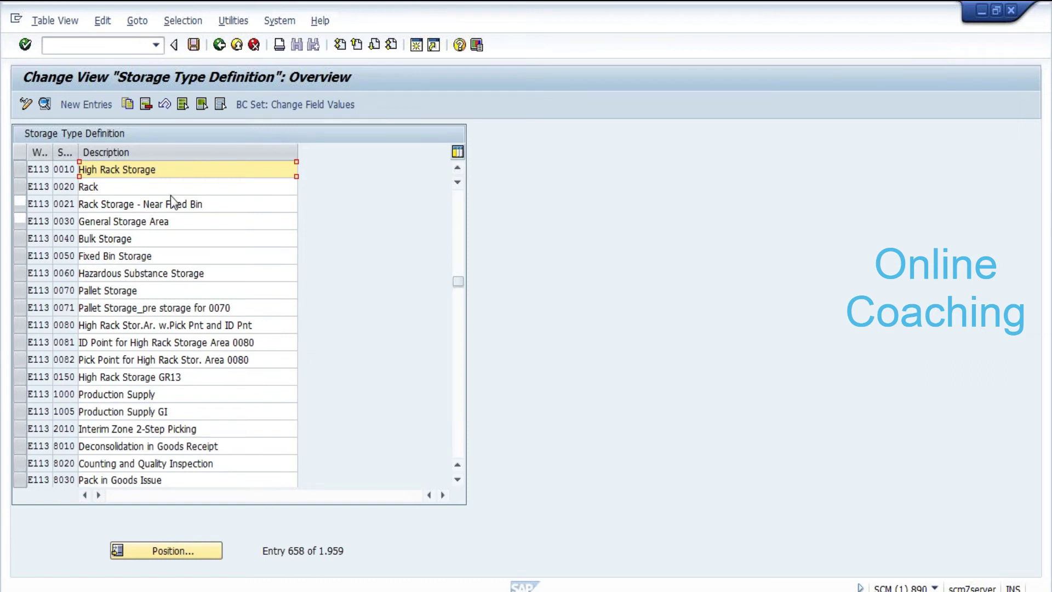
key(Down)
key(Down)
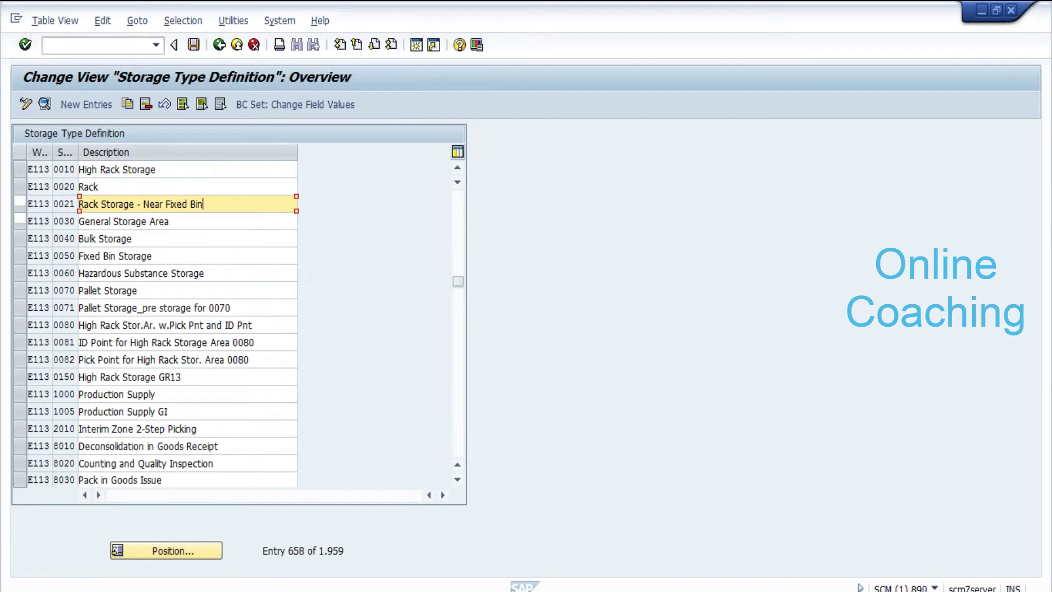
key(Down)
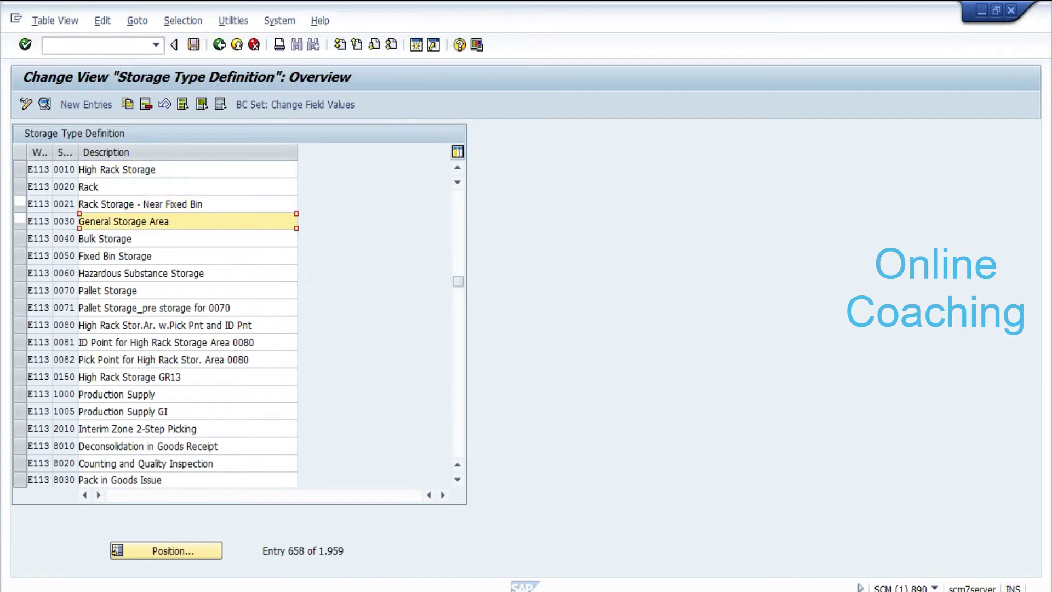
click(163, 274)
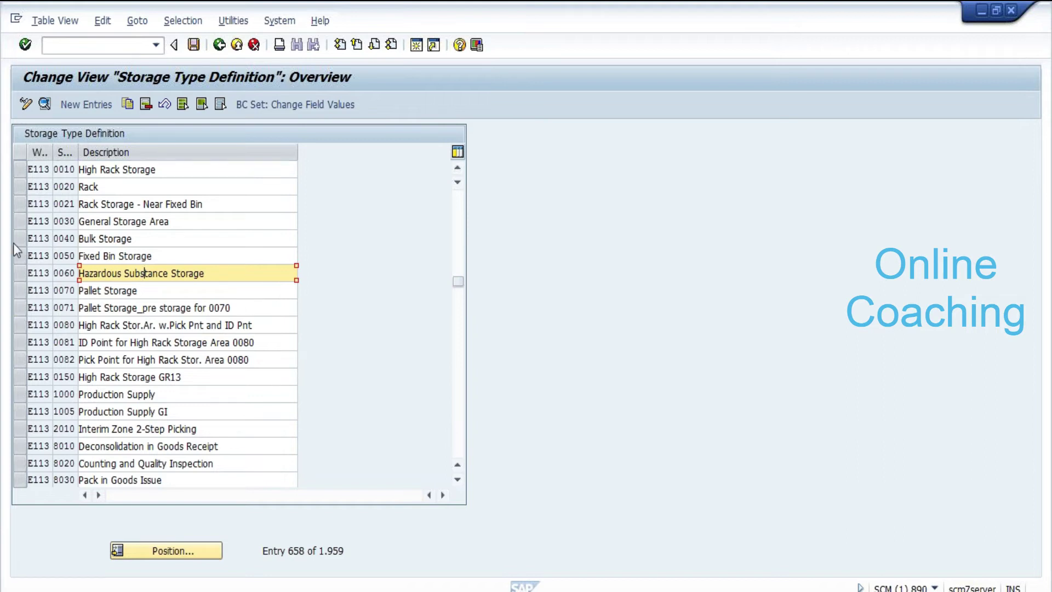
click(135, 239)
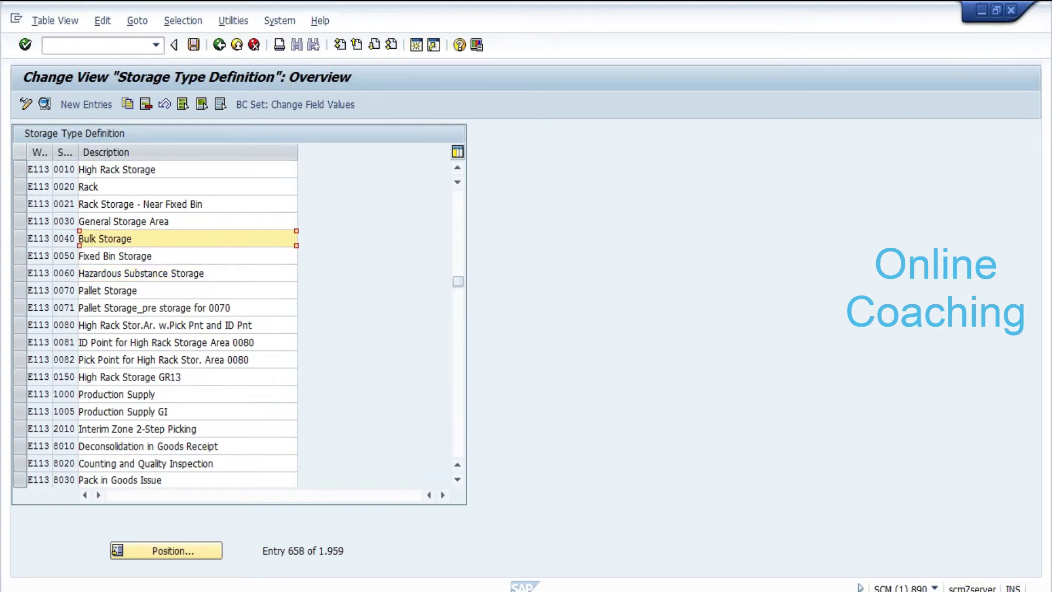
View the details of storage type 0030, General Storage Area, for warehouse E113 and return to the overview.
click(171, 222)
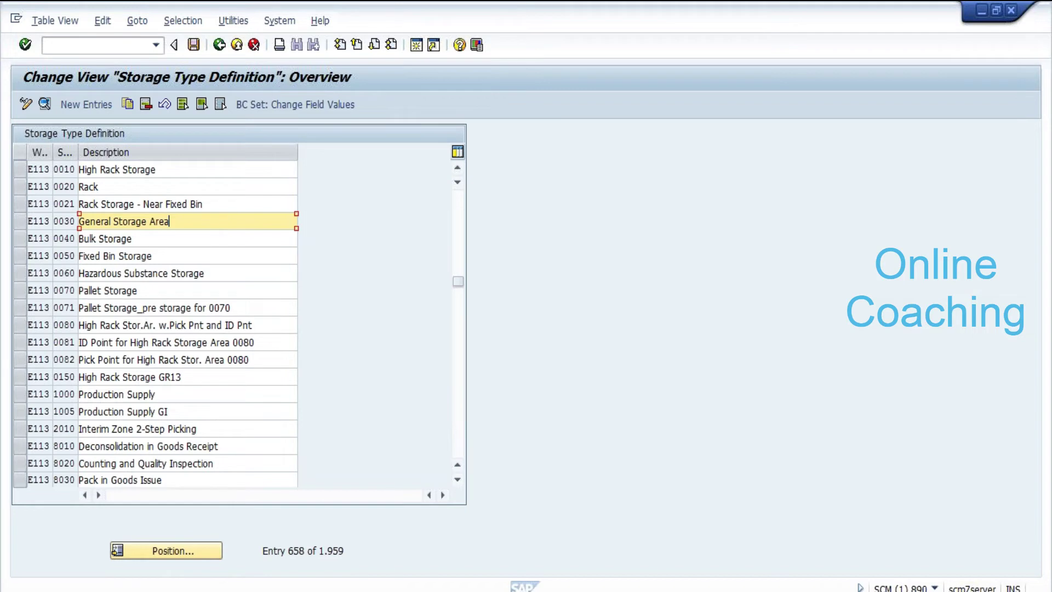
key(F2)
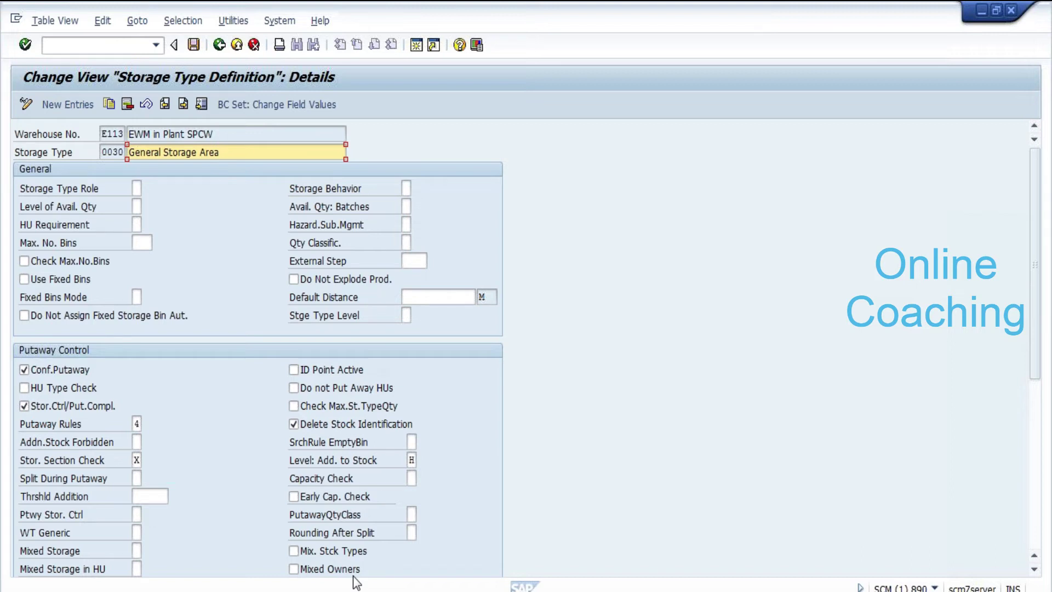
click(220, 46)
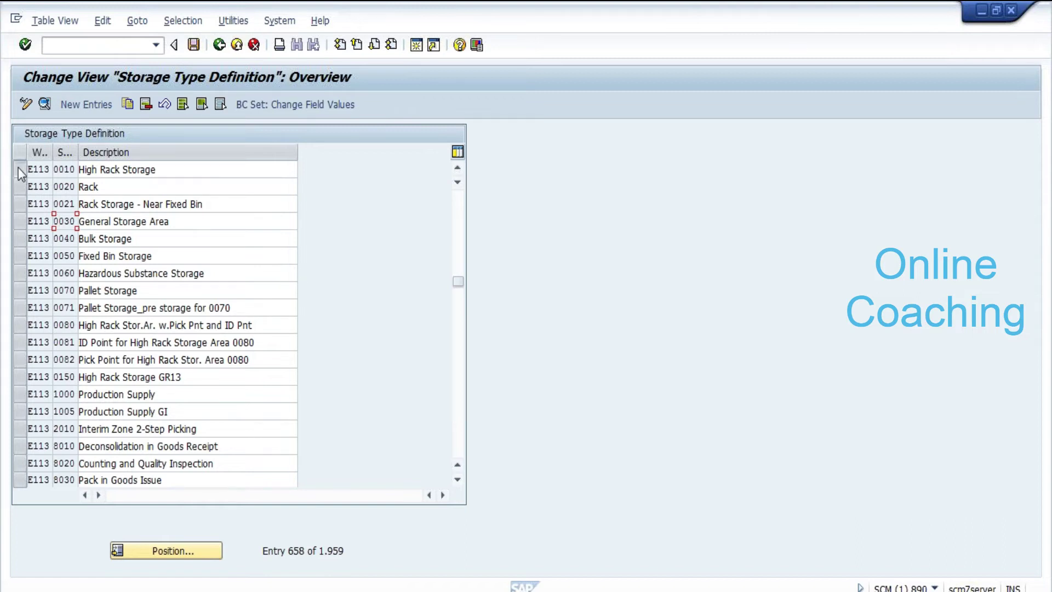
Mark storage types 0010 to 0040 of warehouse E113 and examine Fixed Bin Storage 0050 and Hazardous Substance Storage 0060.
click(19, 169)
click(18, 186)
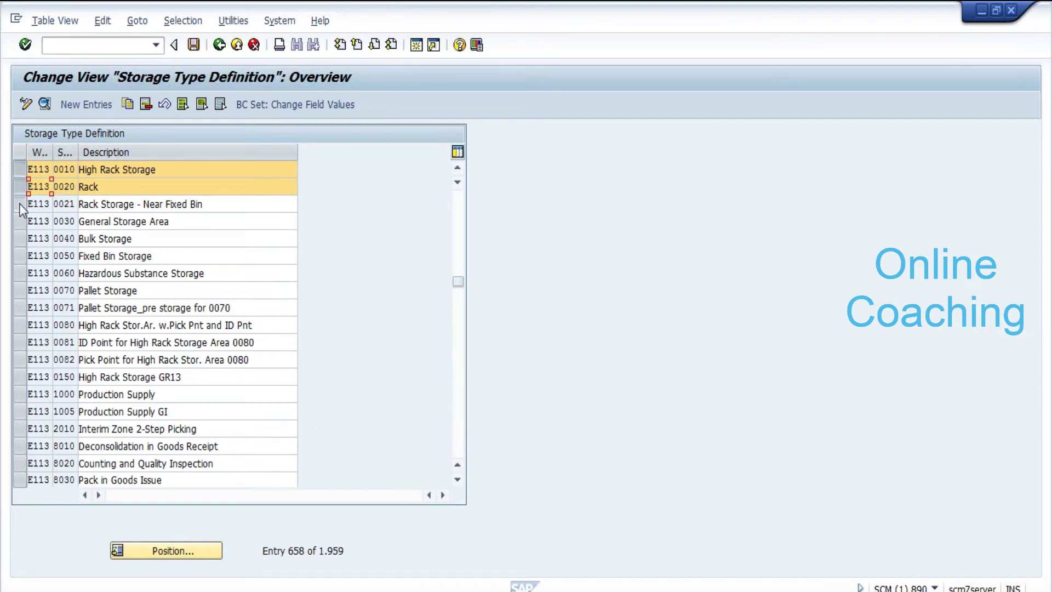
click(19, 203)
click(22, 233)
click(20, 220)
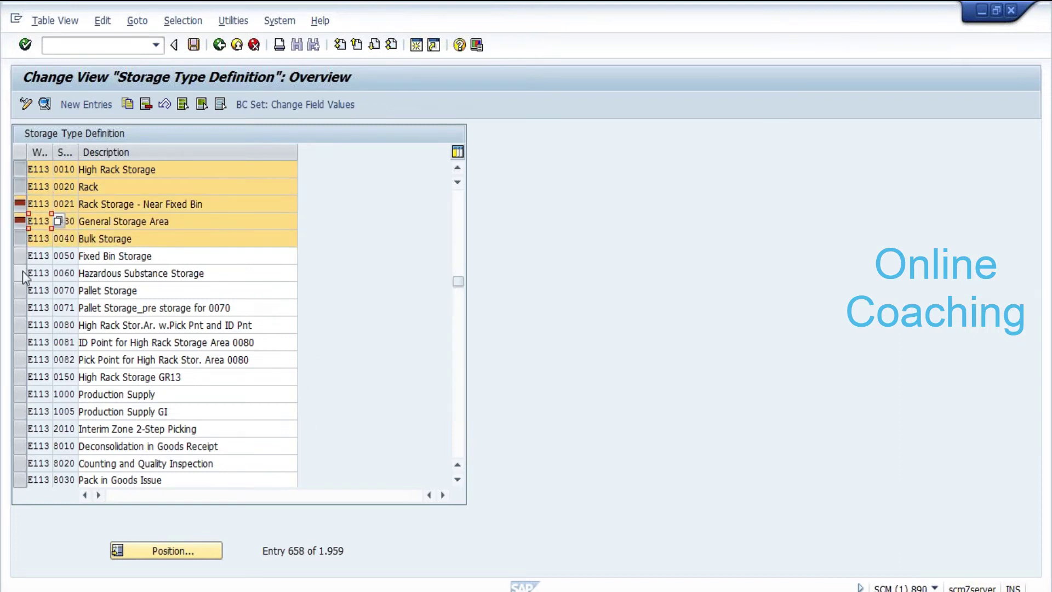
click(159, 256)
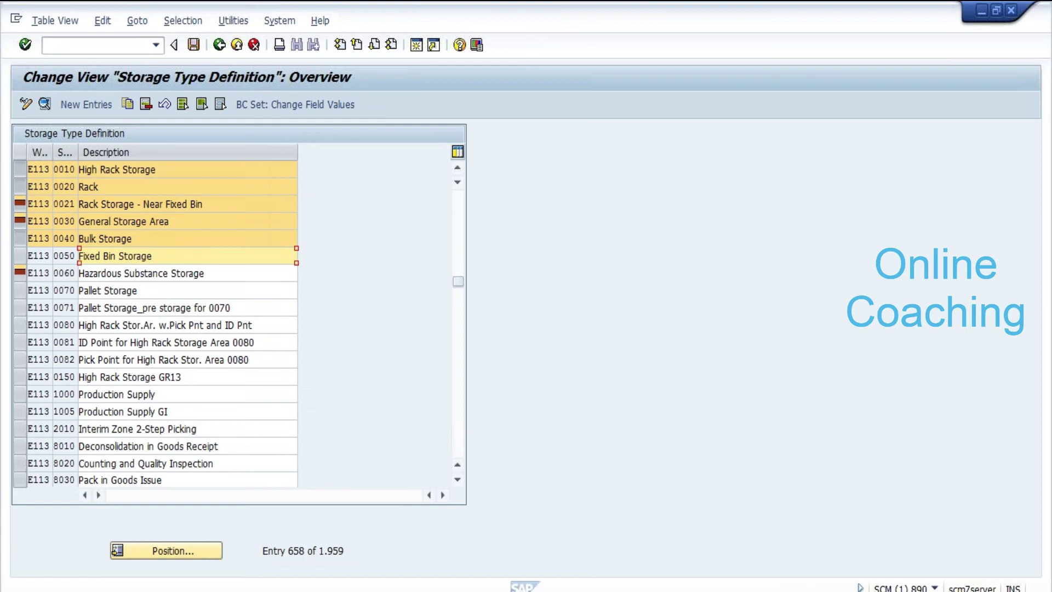
click(210, 273)
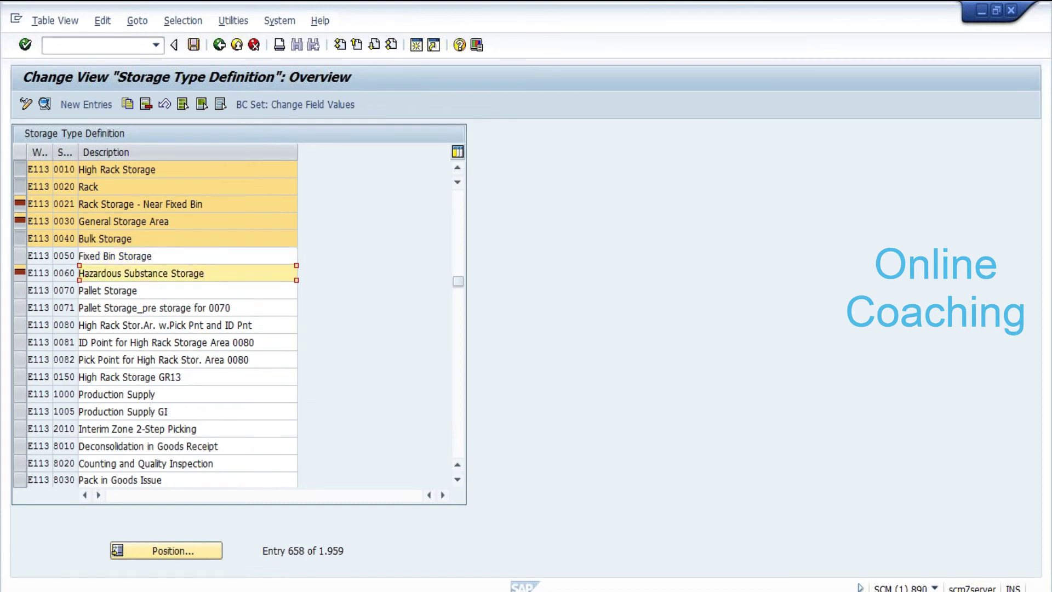
Compare High Rack Storage 0010 with Interim Zone 2-Step Picking 2010 and the work center types 8010 and 8020.
click(164, 169)
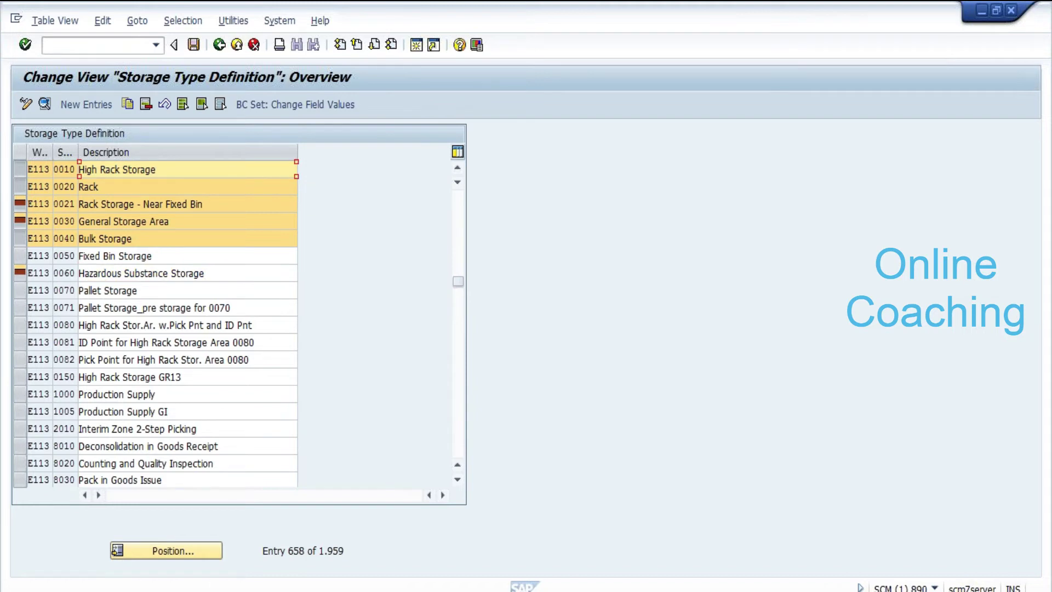
click(206, 429)
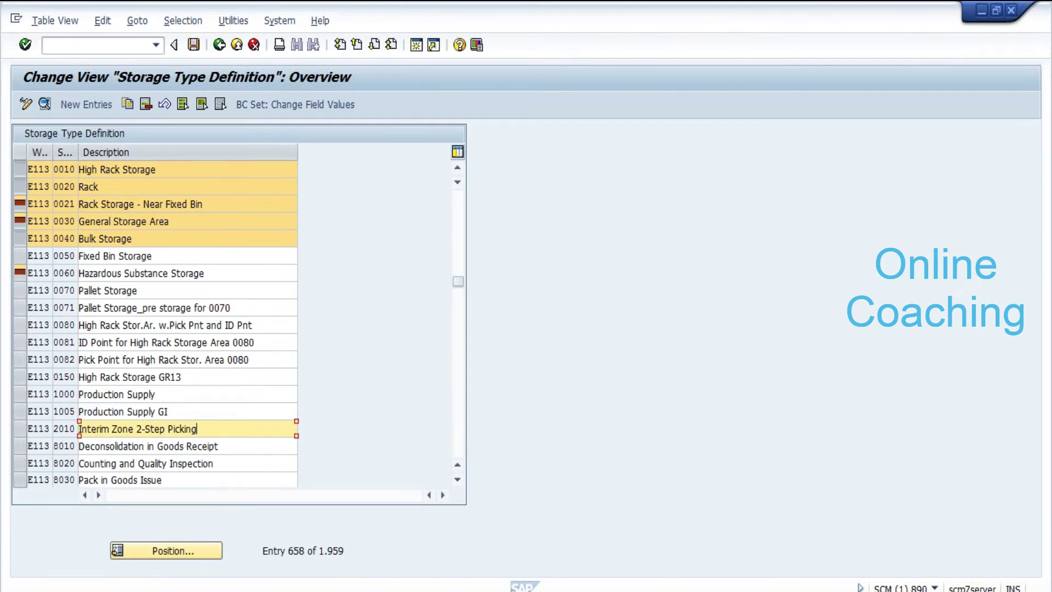
scroll(166, 453, down, 1)
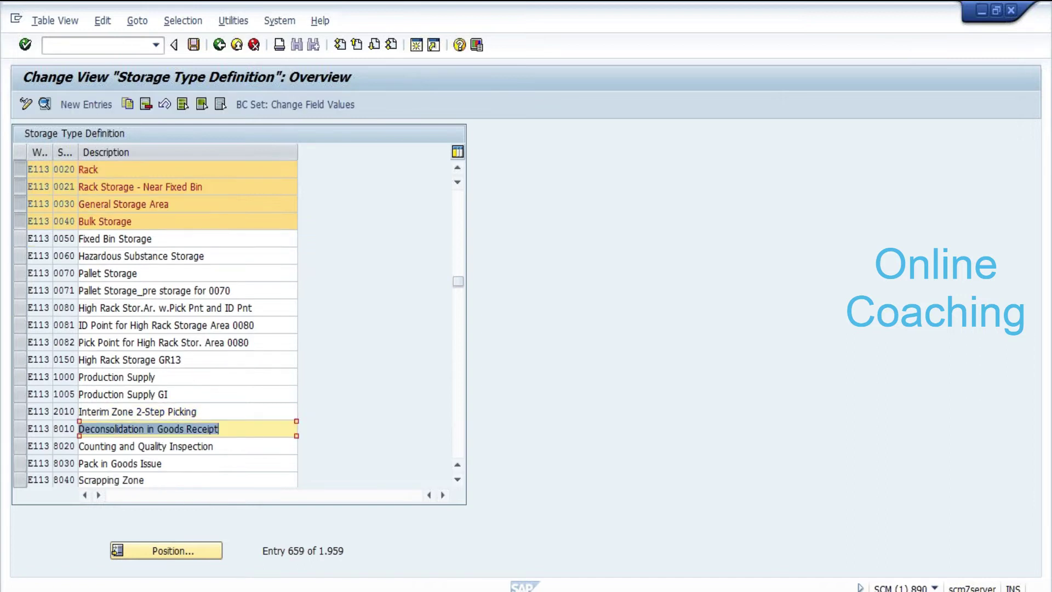
click(18, 448)
click(19, 449)
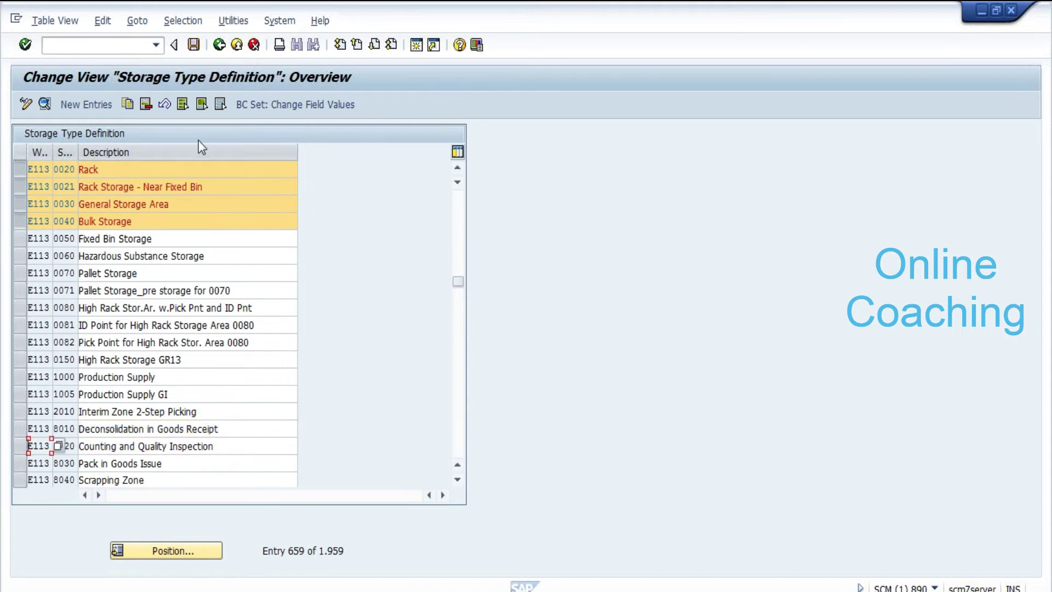
Return to the implementation guide and open Define Storage Section under the EWM master data.
click(219, 45)
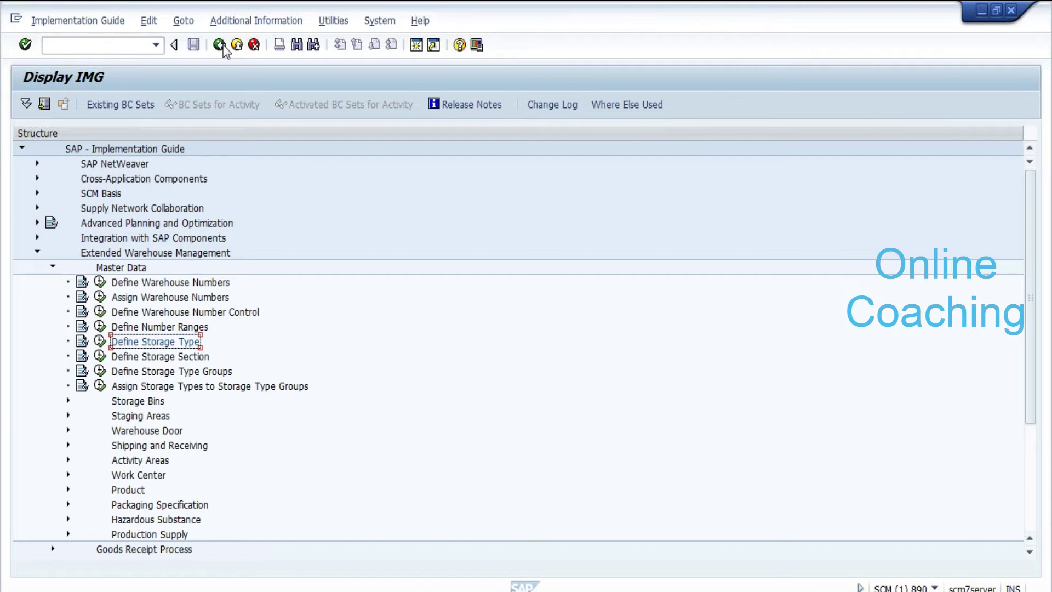
click(129, 361)
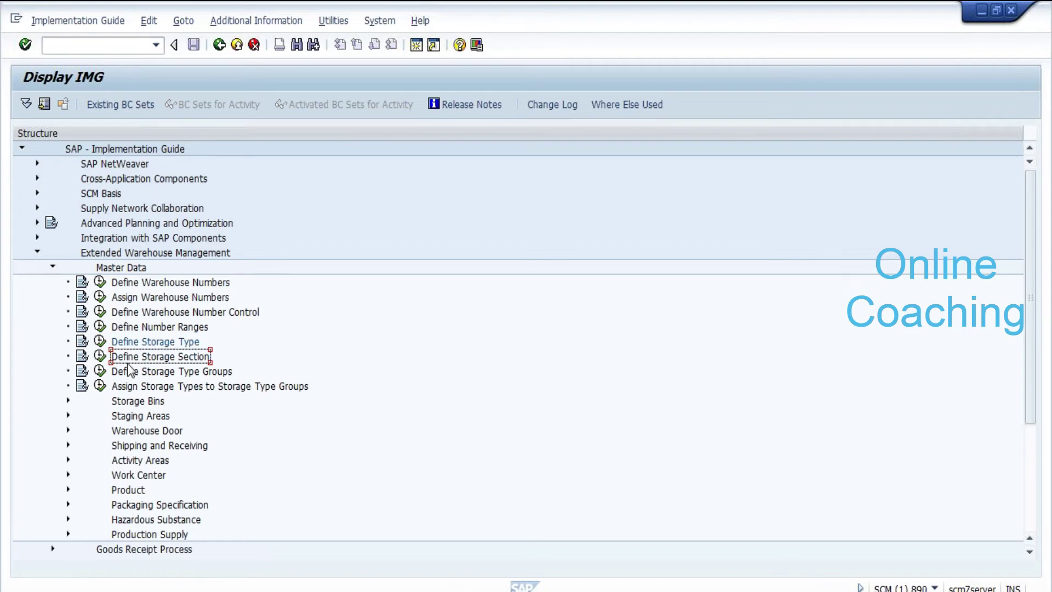
key(Left)
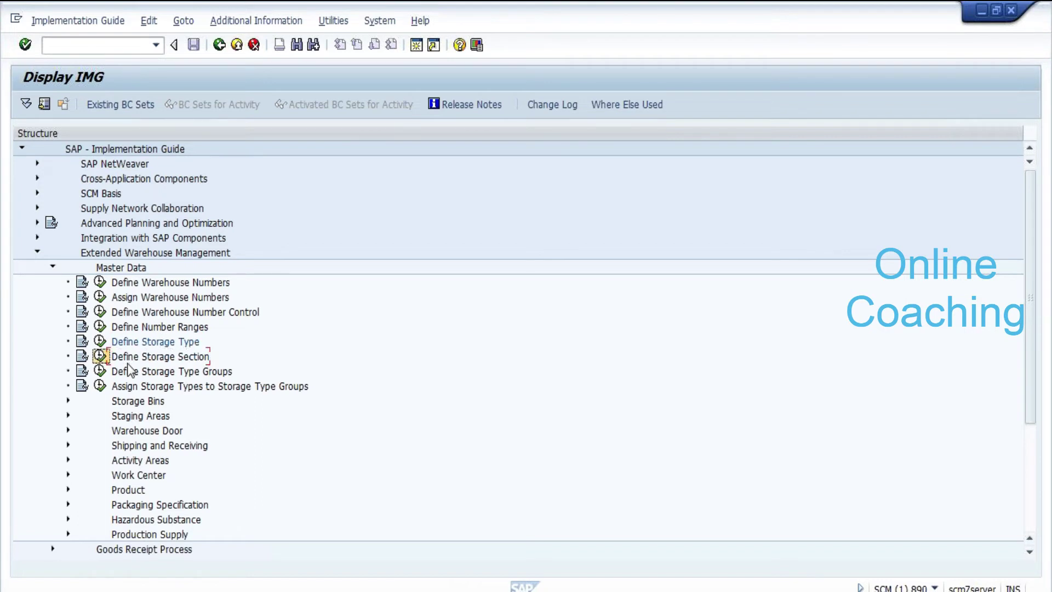
key(Return)
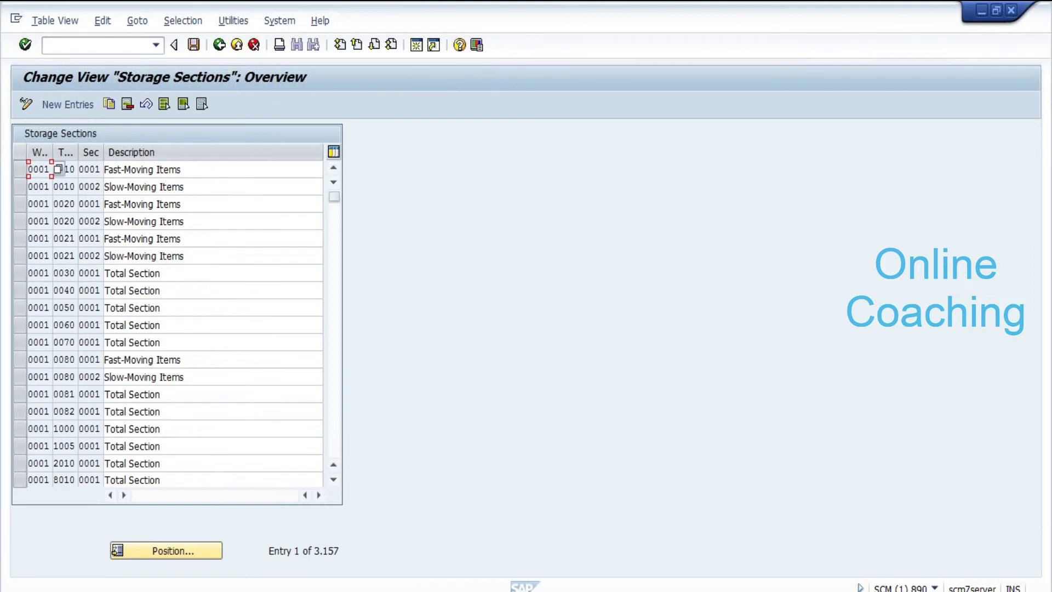
Examine the Fast-Moving Items 0001 and Slow-Moving Items 0002 sections of storage type 0010 in warehouse 0001.
click(72, 169)
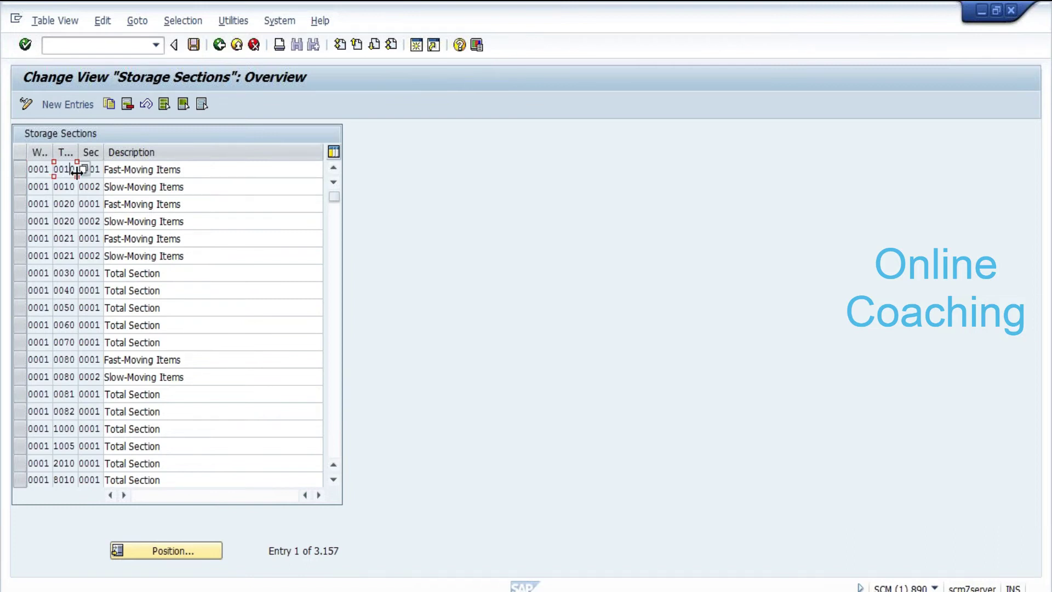
click(93, 169)
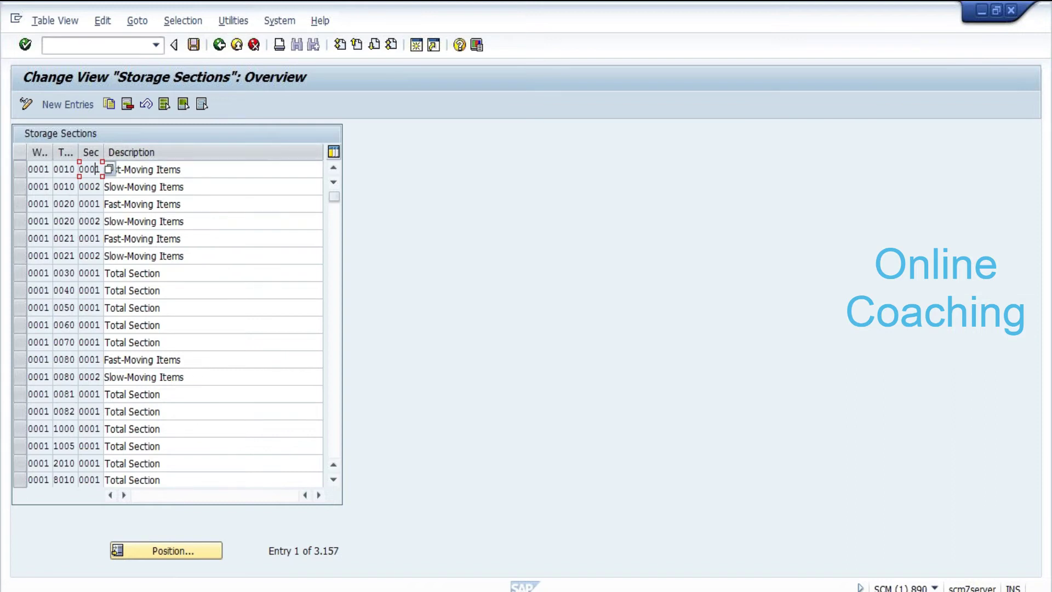
click(189, 169)
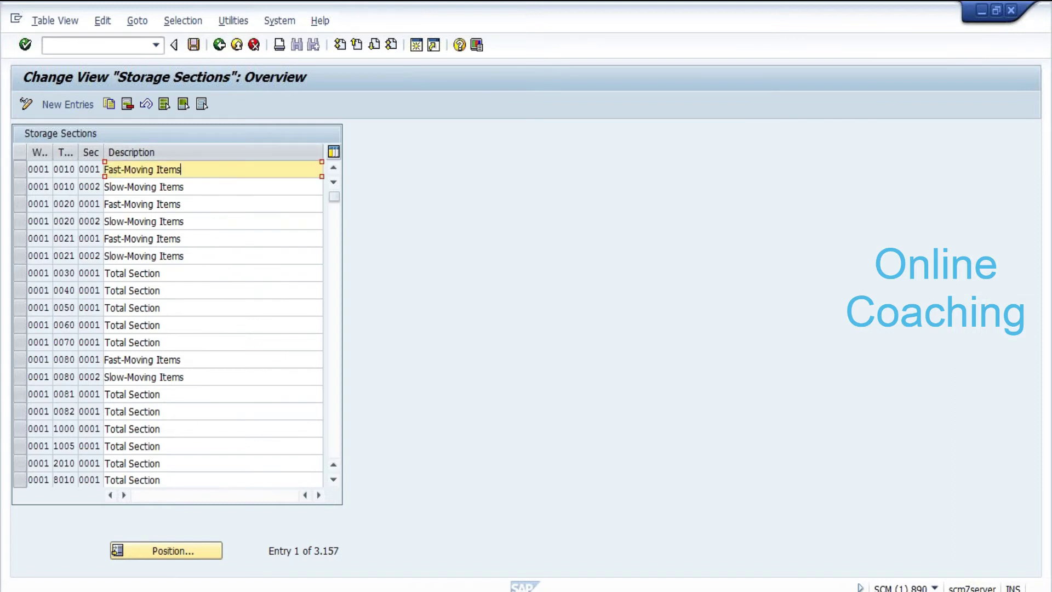
click(189, 187)
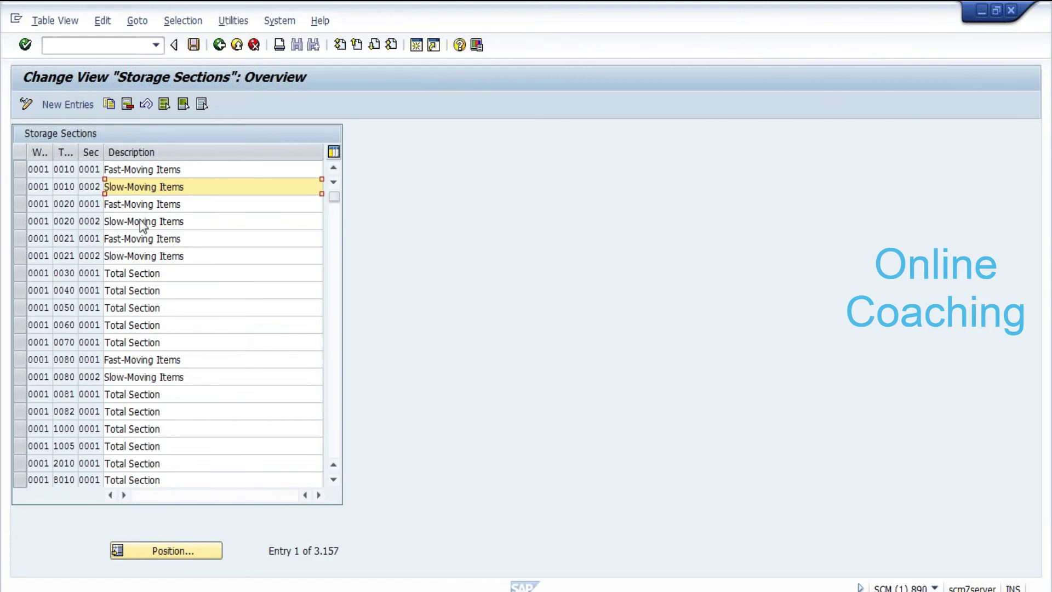
Return to the implementation guide, expand Storage Bins and open the storage bin types definition.
key(F3)
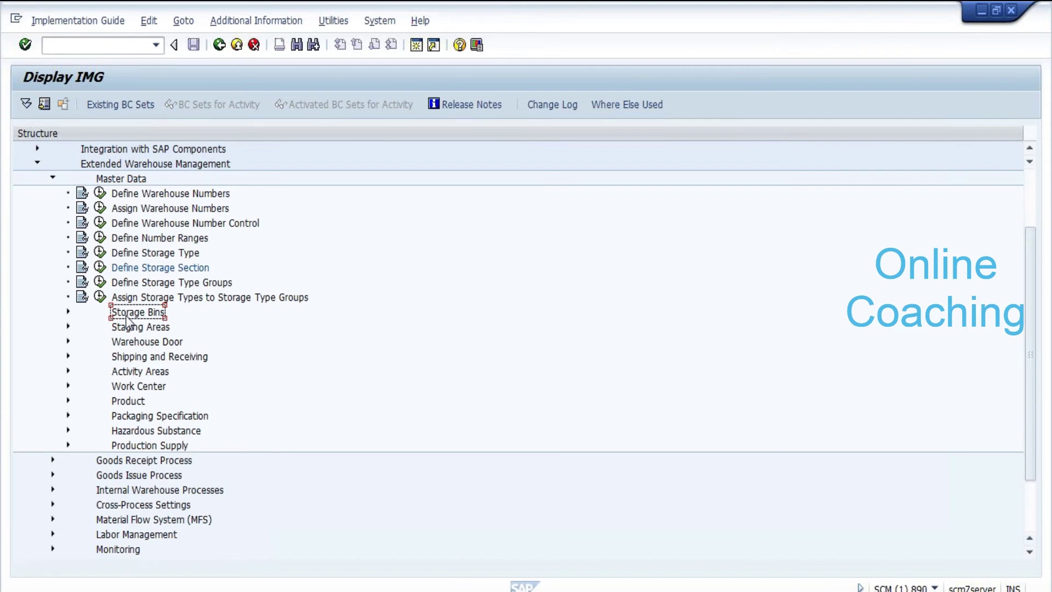
double_click(127, 314)
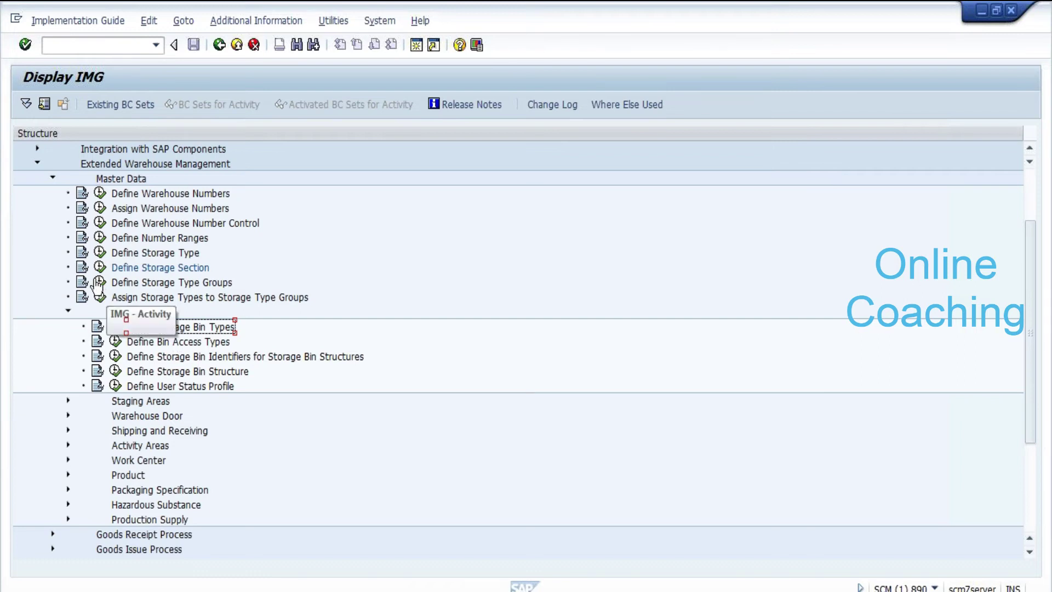
click(115, 327)
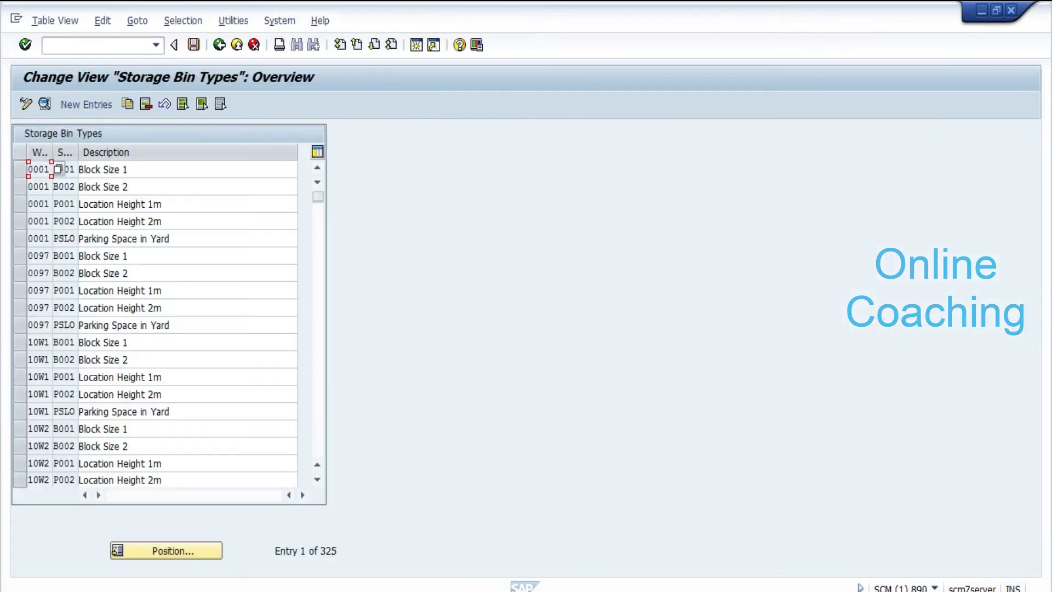
Examine the bin types P001, Location Height 1m, and P002, Location Height 2m, of warehouse 0001.
click(14, 209)
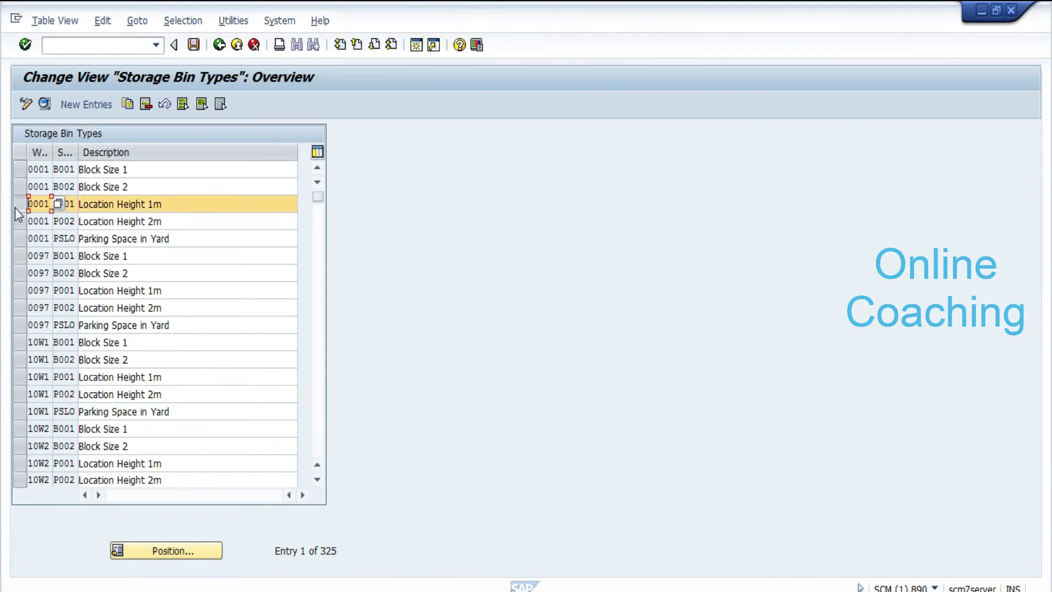
click(20, 222)
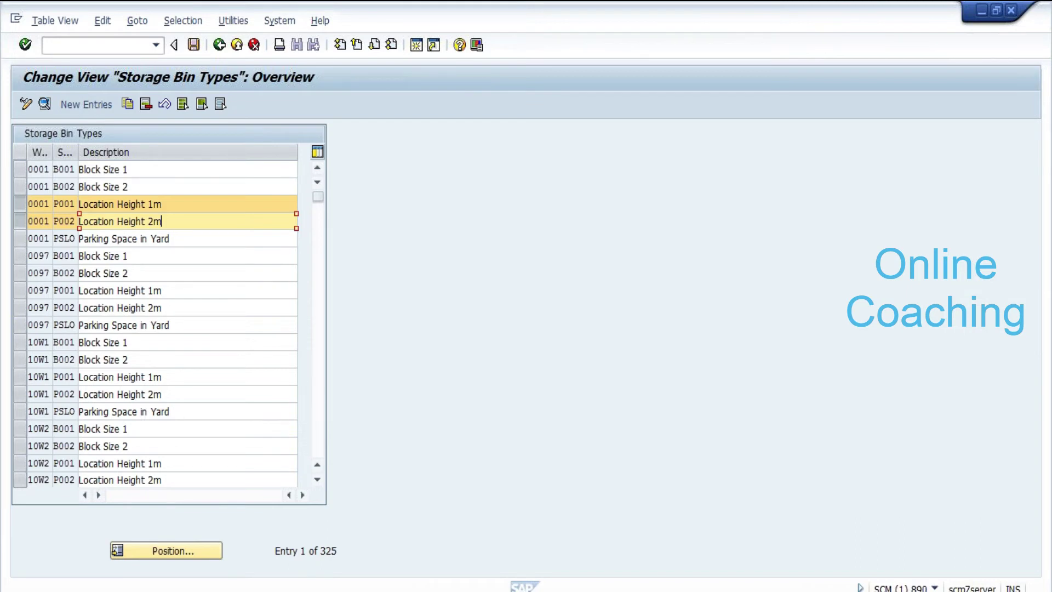
click(163, 204)
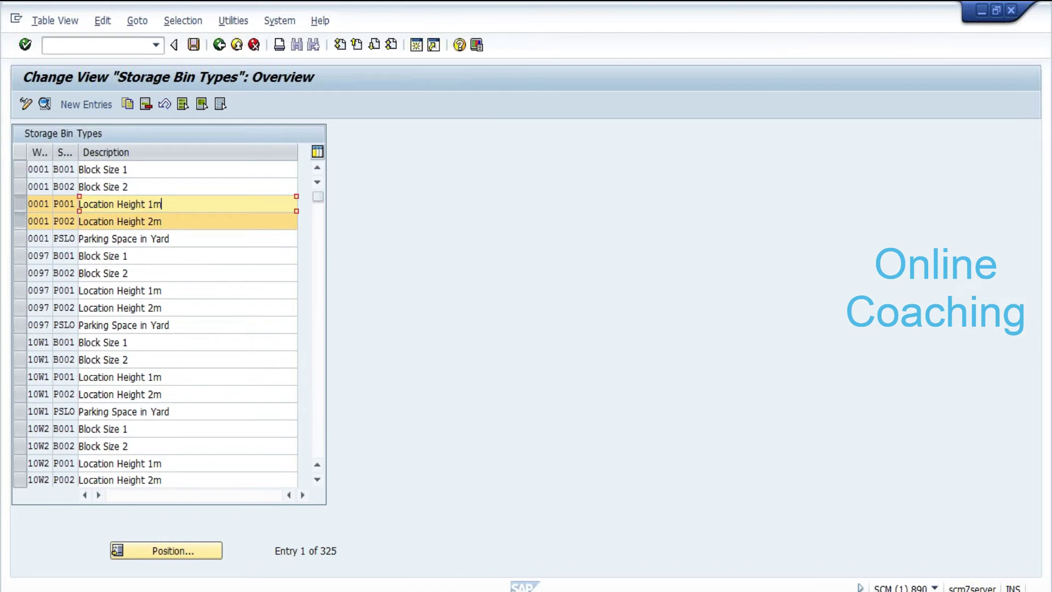
click(163, 221)
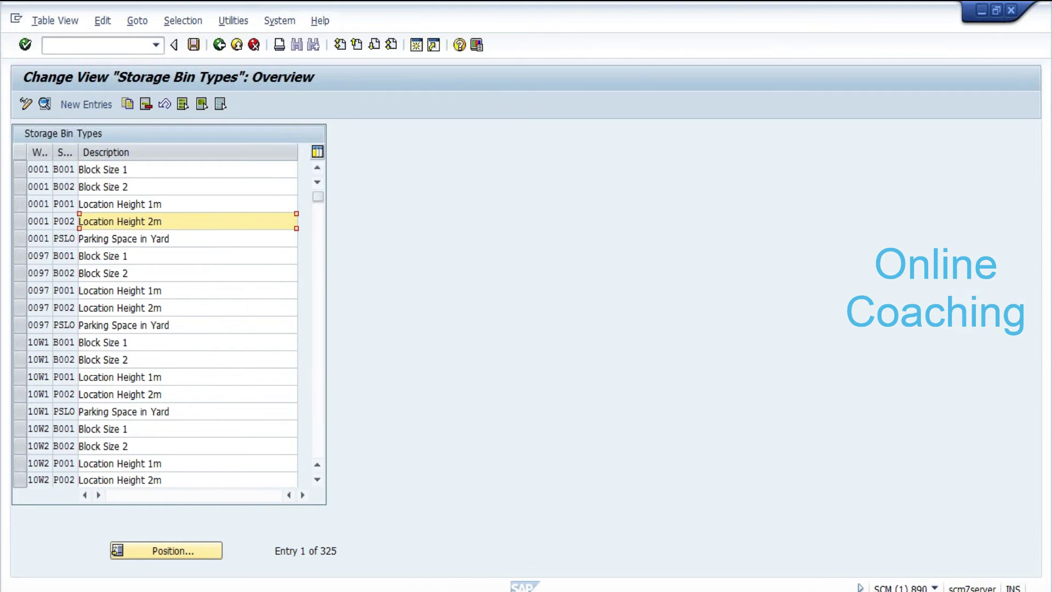
click(162, 205)
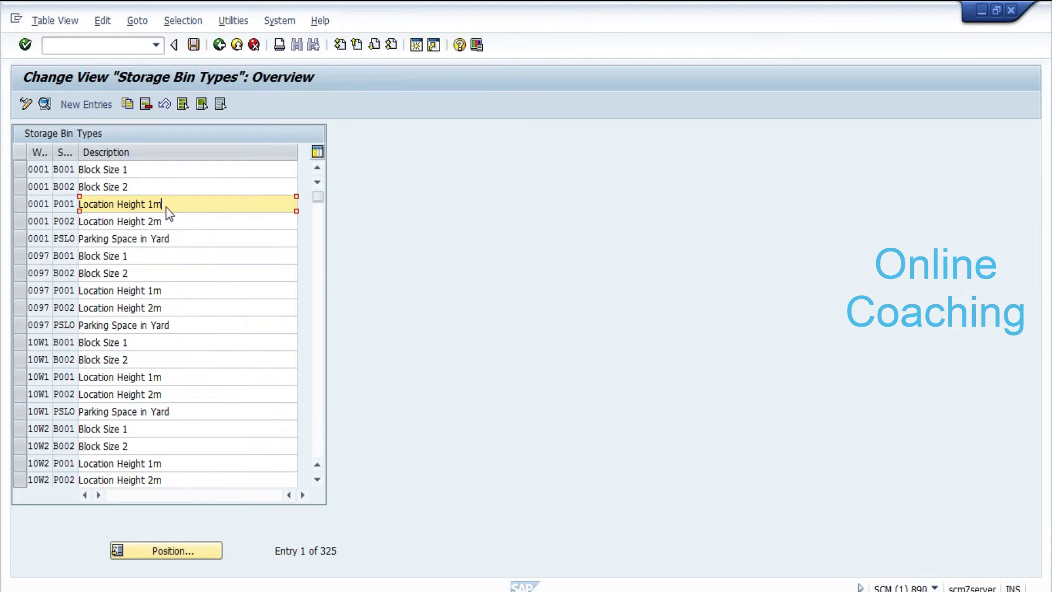
Leave the bin types and open Define Storage Bin Structure at warehouse E113, sequence number 001.
key(F3)
key(Down)
key(Down)
key(Down)
key(Return)
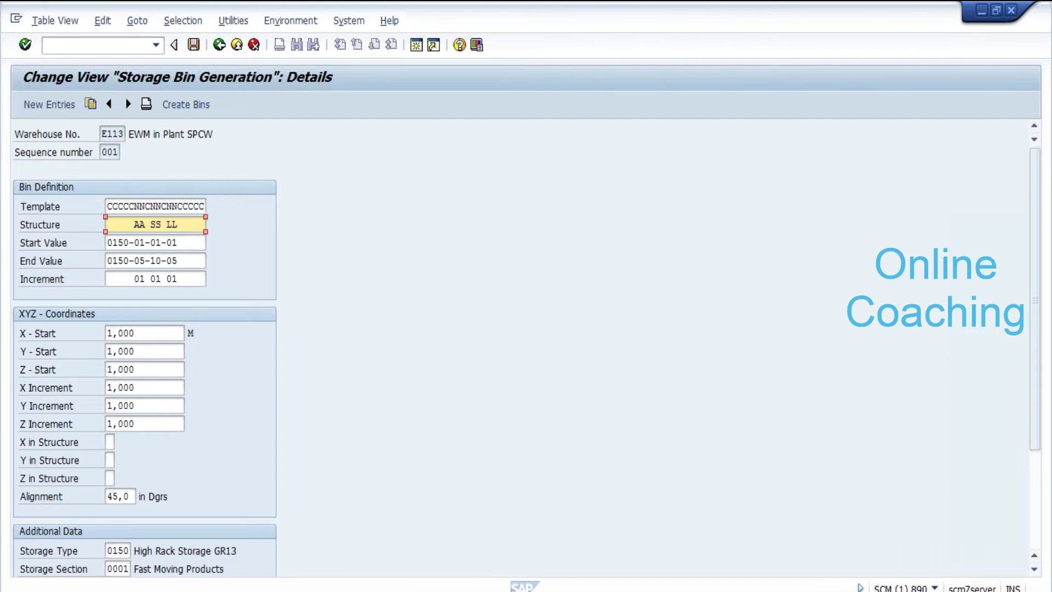
Review the template, structure, start value, end value and increment in the bin definition of sequence 001.
click(198, 206)
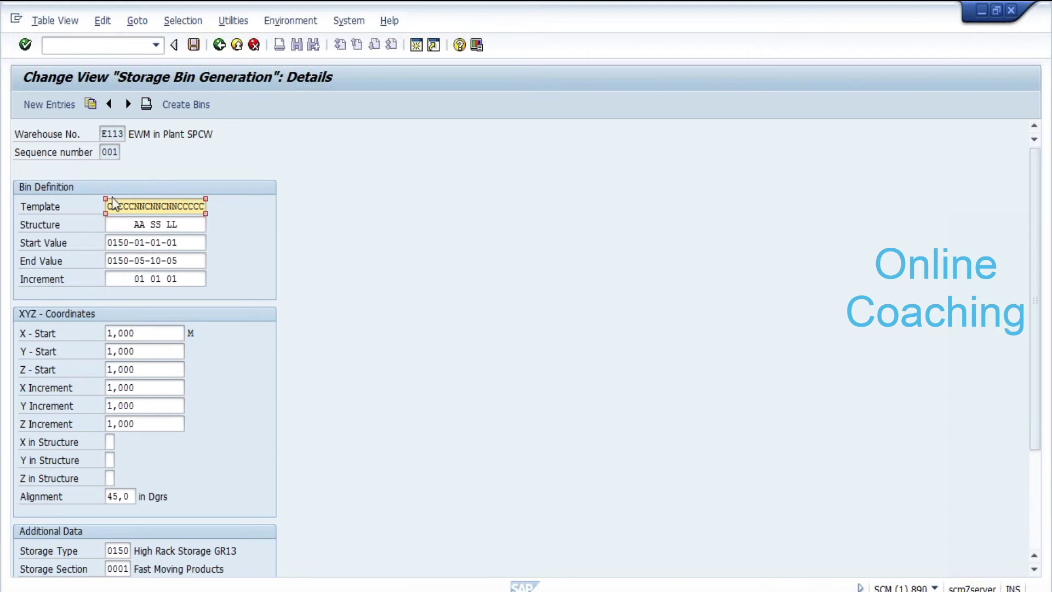
click(180, 225)
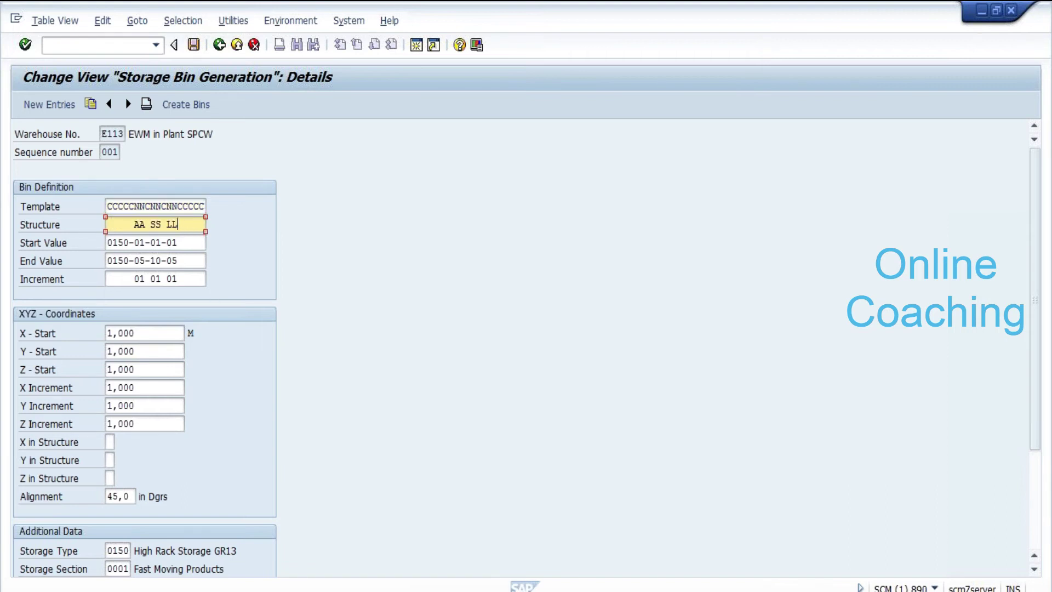
click(180, 242)
click(178, 261)
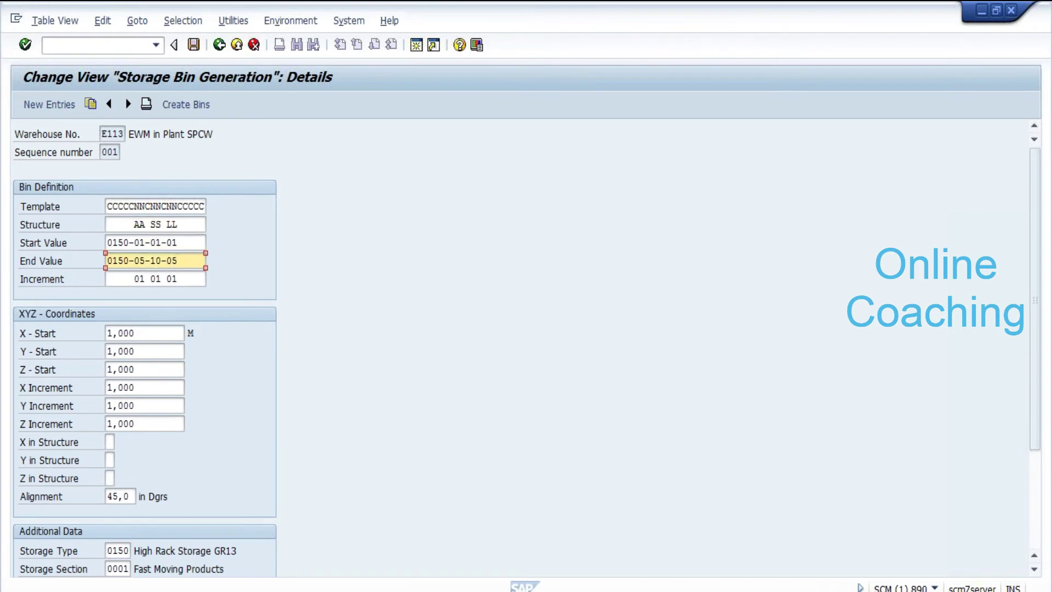
click(178, 279)
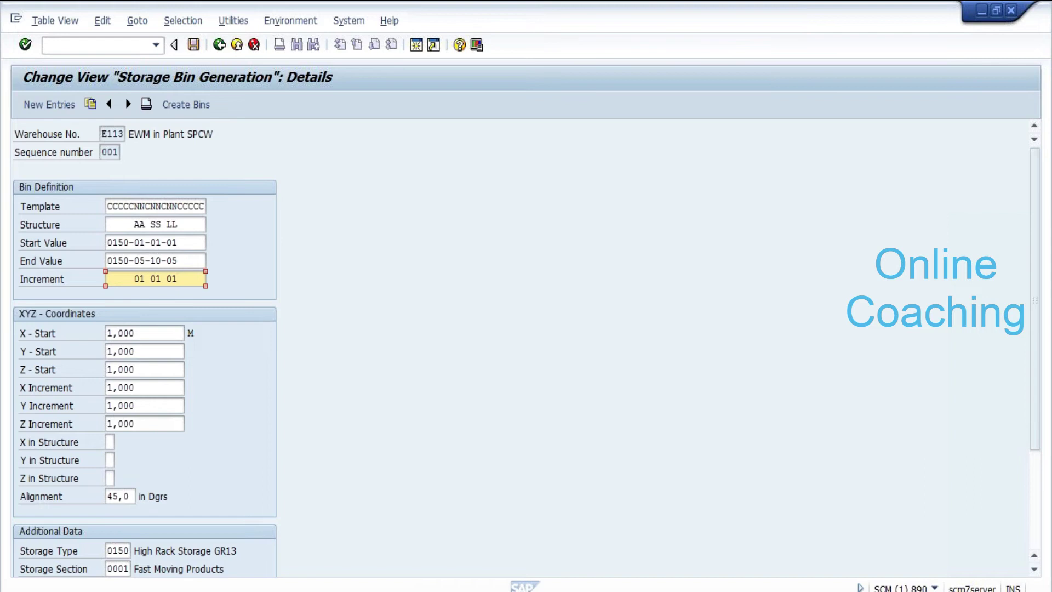
Walk through the characters of the bin definition template one by one and continue to the structure.
click(156, 206)
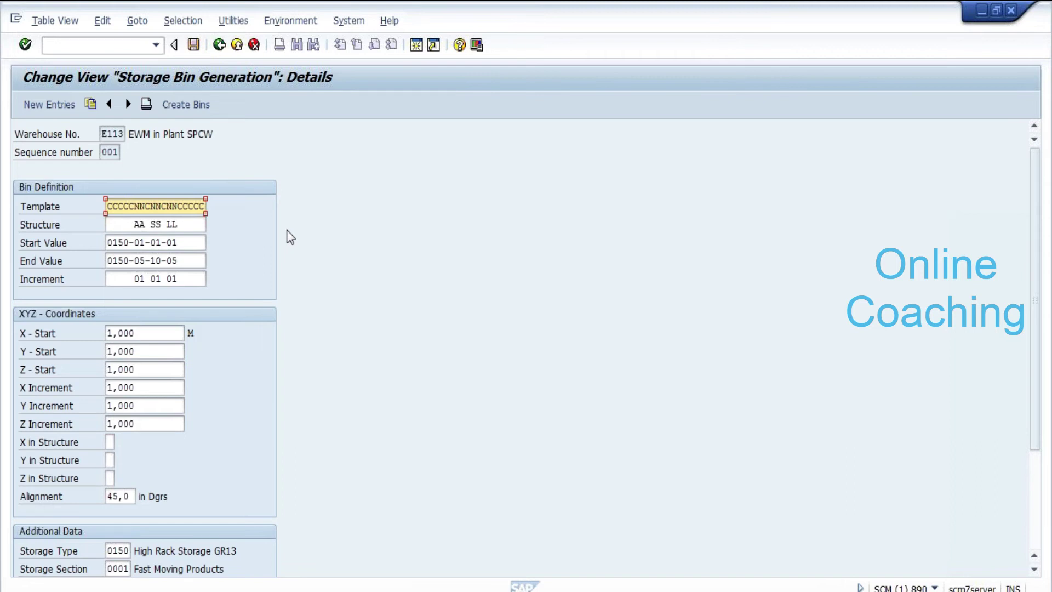
key(Right)
key(Right)
key(Right)
key(Right)
key(Right)
key(Right)
key(Right)
key(Right)
key(Right)
key(Tab)
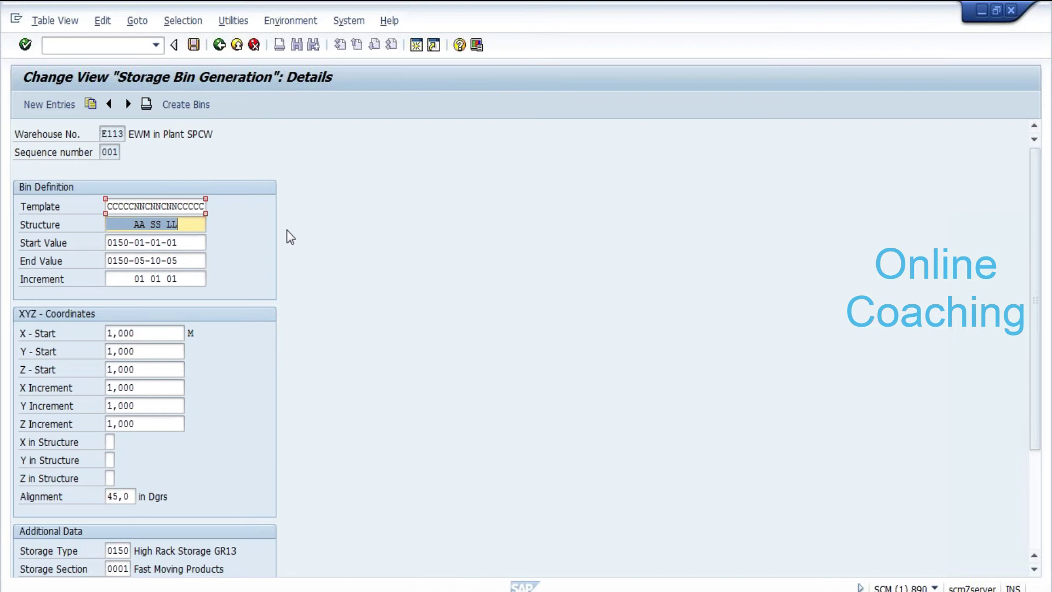
Compare the template's fixed and numeric positions with the AA SS LL structure and the start value.
key(Tab)
key(Right)
key(Right)
key(shift+Tab)
key(shift+Tab)
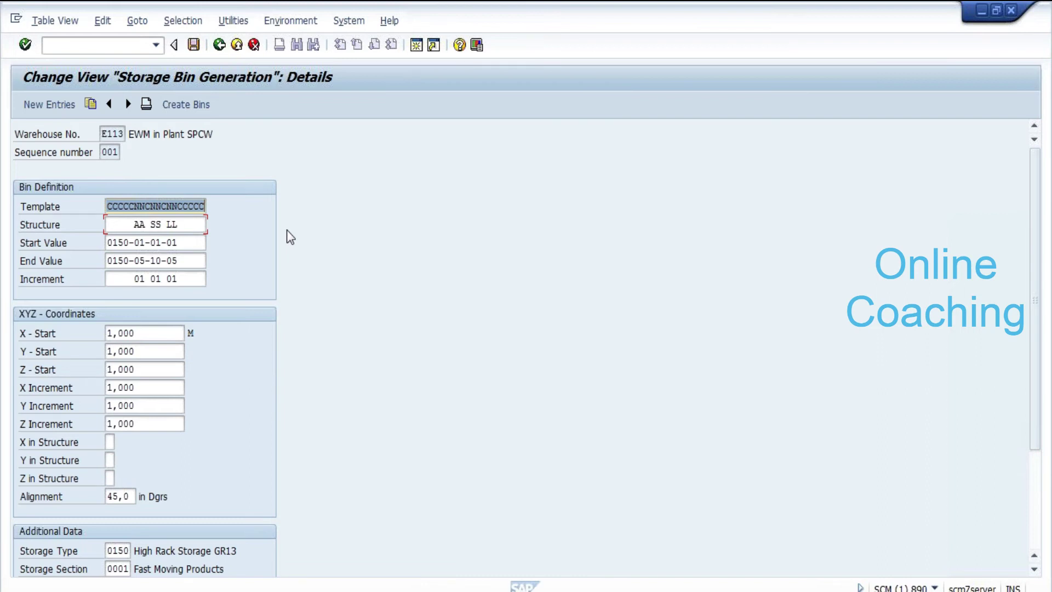
key(Right)
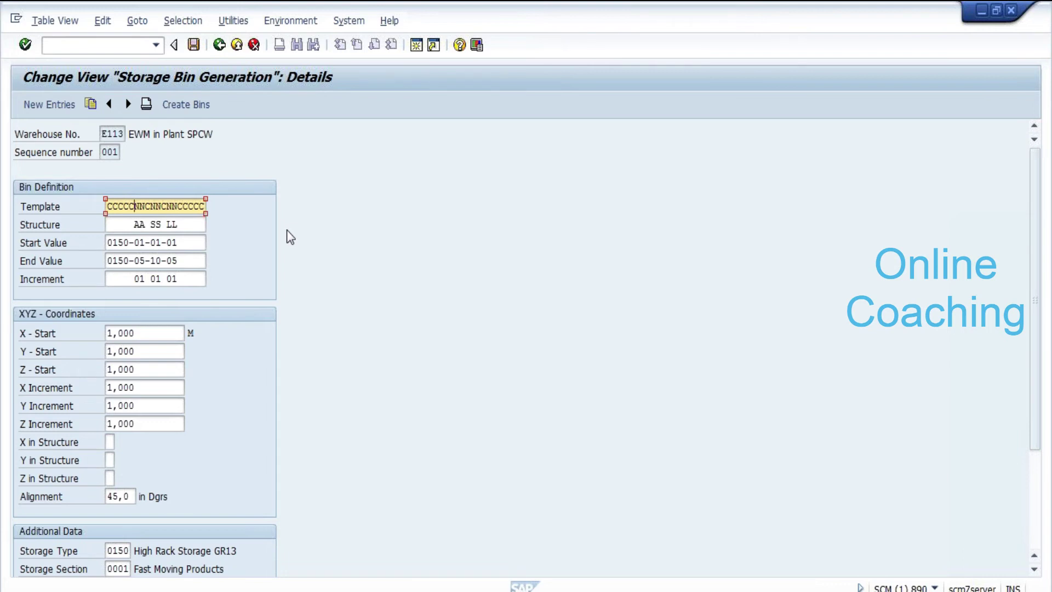
key(Tab)
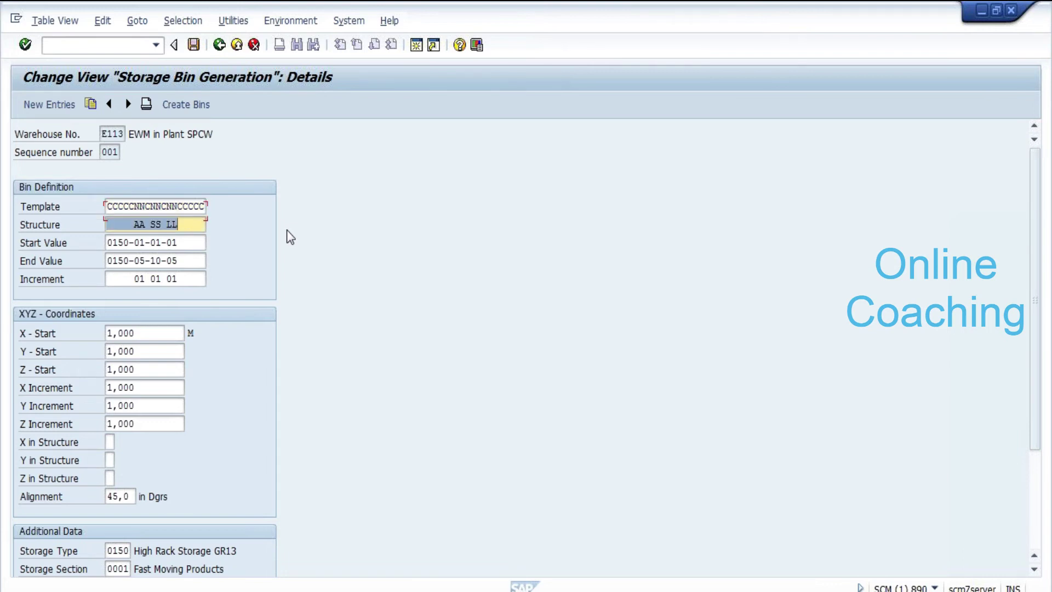
key(Tab)
key(Insert)
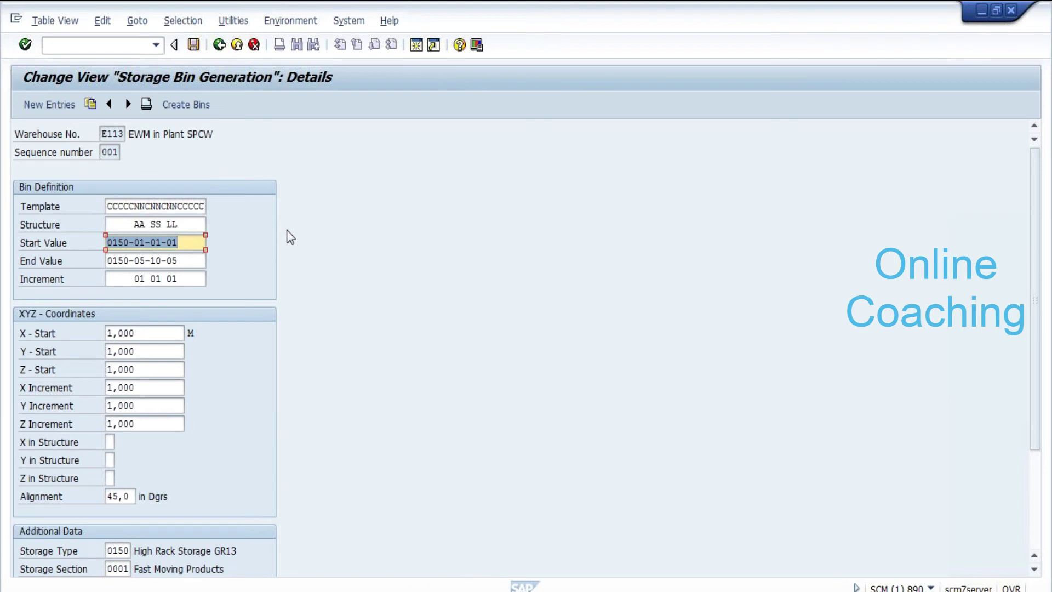
key(End)
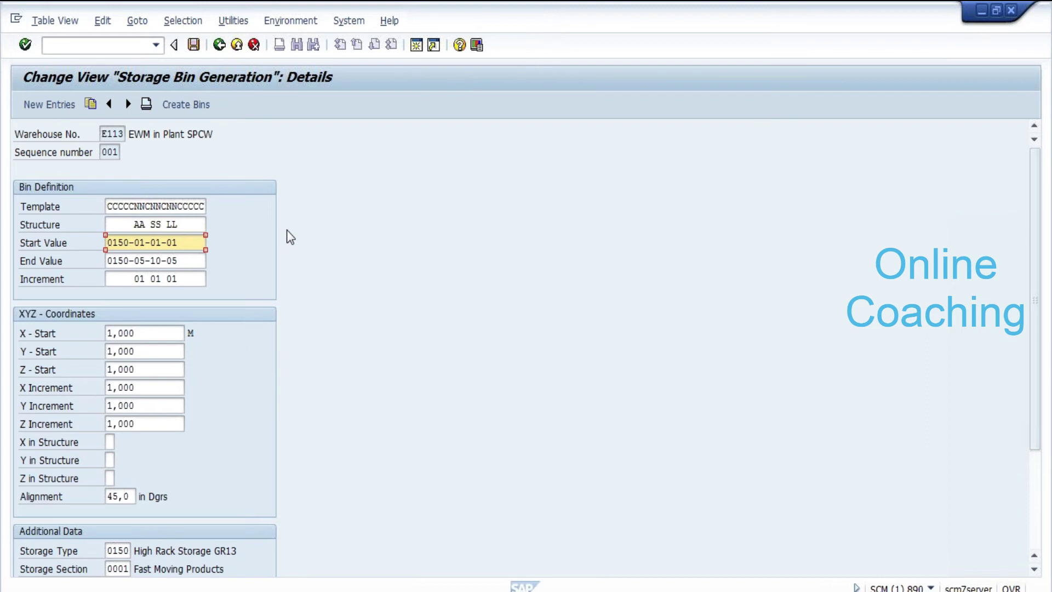
key(Right)
key(Left)
key(Up)
key(Up)
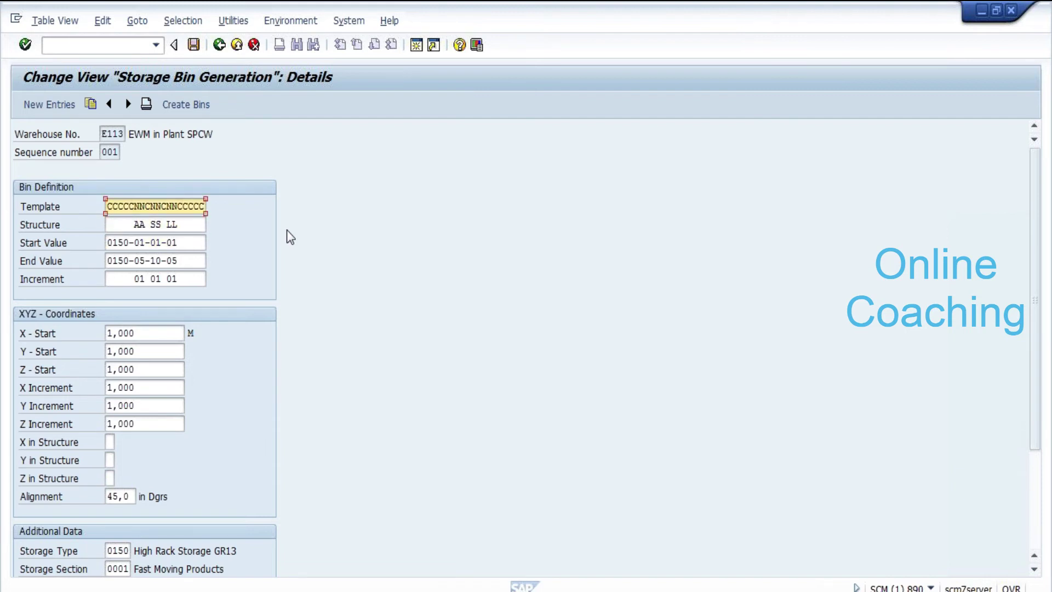
key(Down)
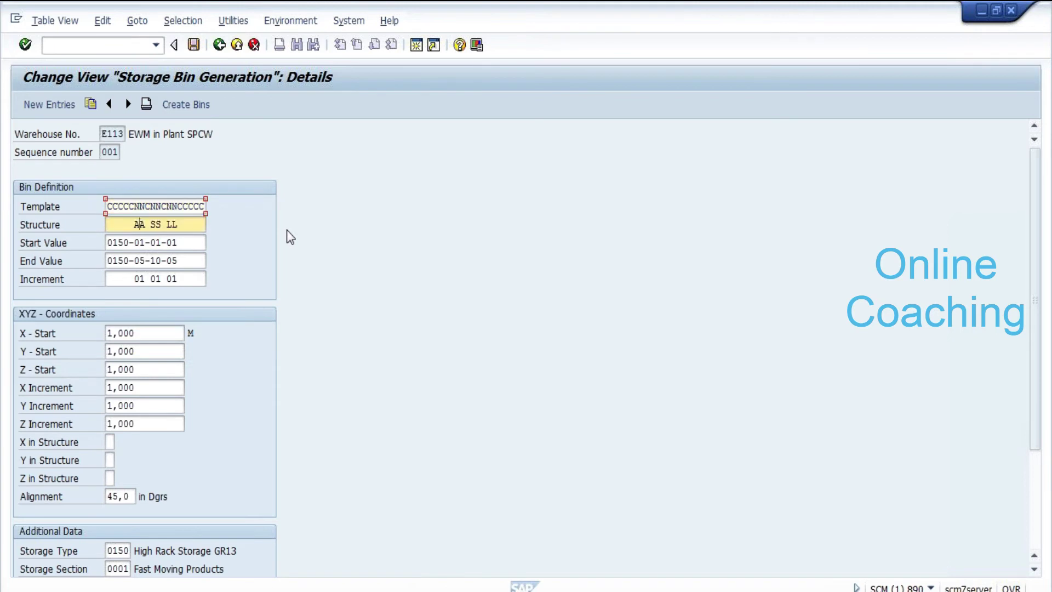
key(Down)
key(Up)
key(Down)
key(Left)
key(Left)
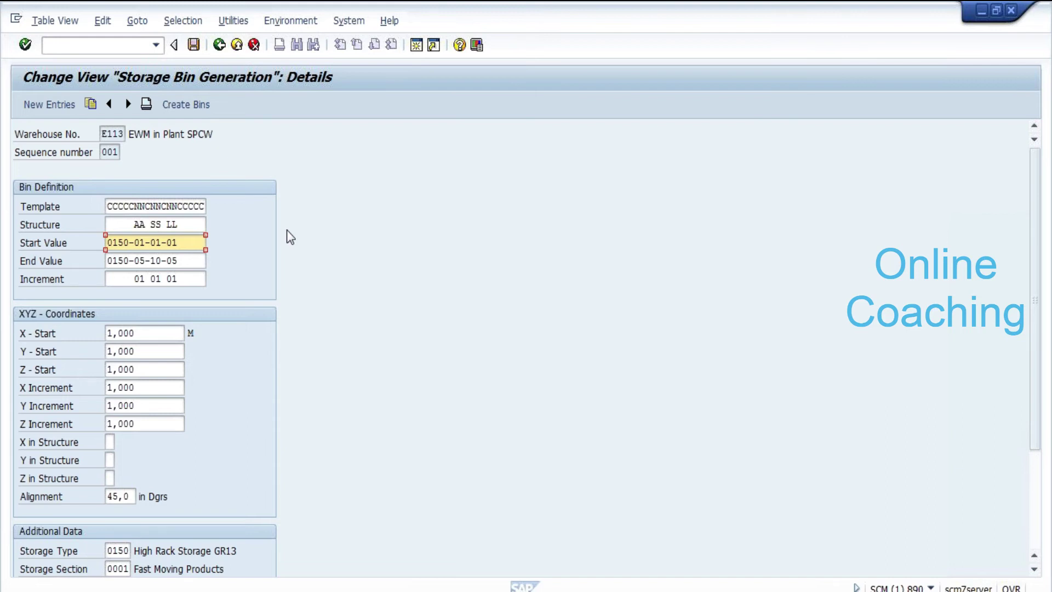
key(Down)
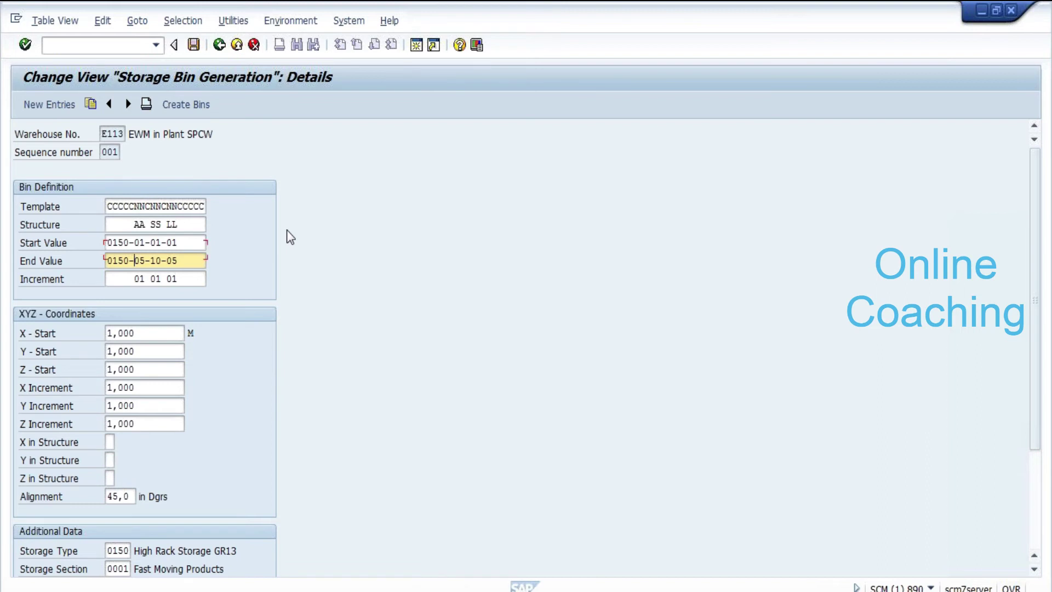
key(Tab)
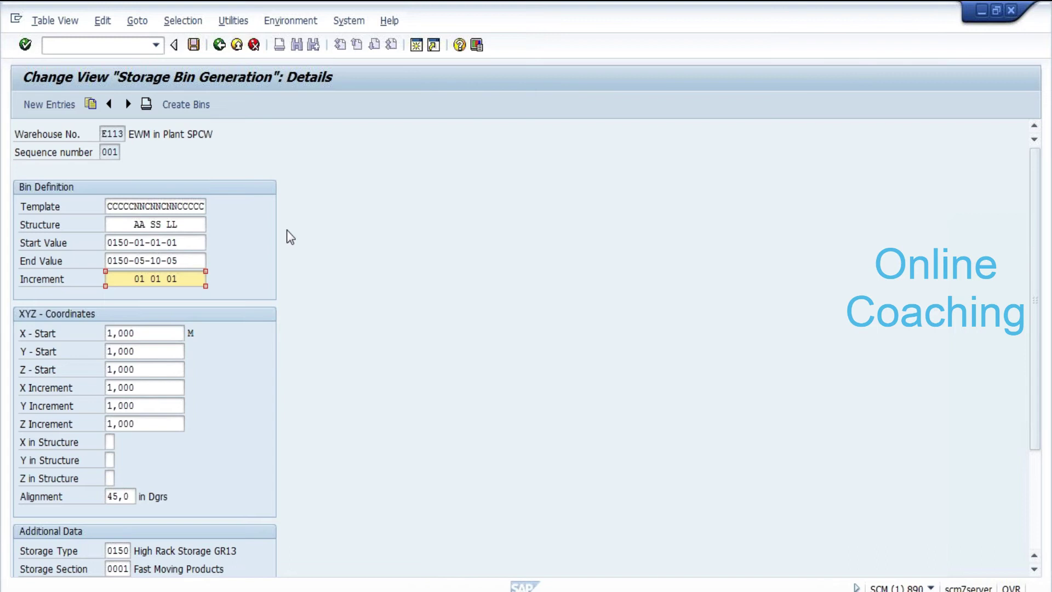
key(Up)
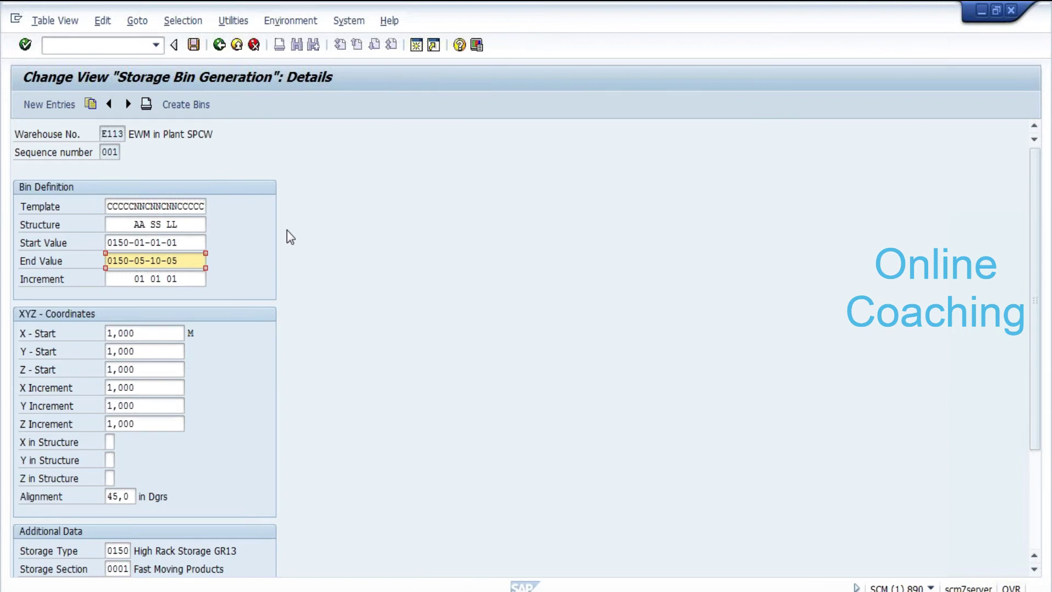
key(Right)
key(Right)
key(Right)
key(Right)
key(Right)
key(Right)
key(Right)
key(Right)
key(Right)
key(Right)
key(Right)
key(Right)
key(Down)
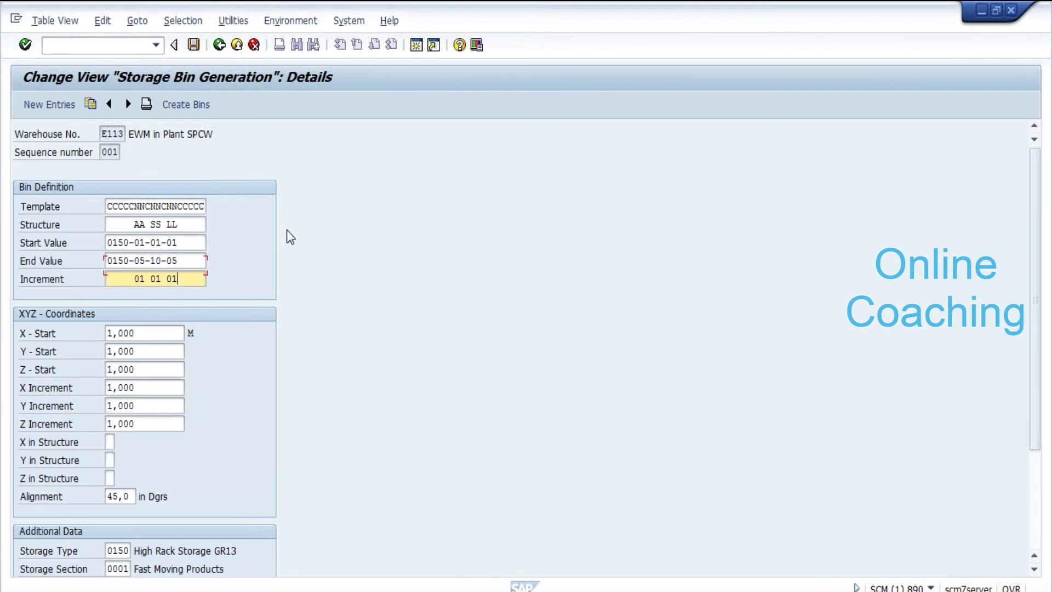
key(Down)
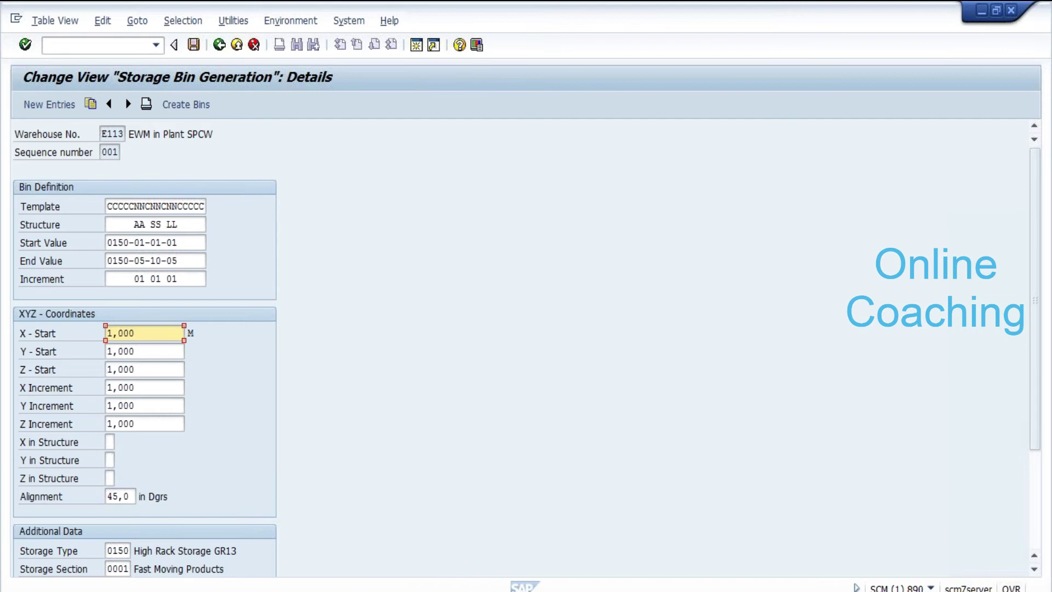
Review the additional data of the bin structure from storage type, section and bin type through to total capacity.
scroll(287, 231, down, 1)
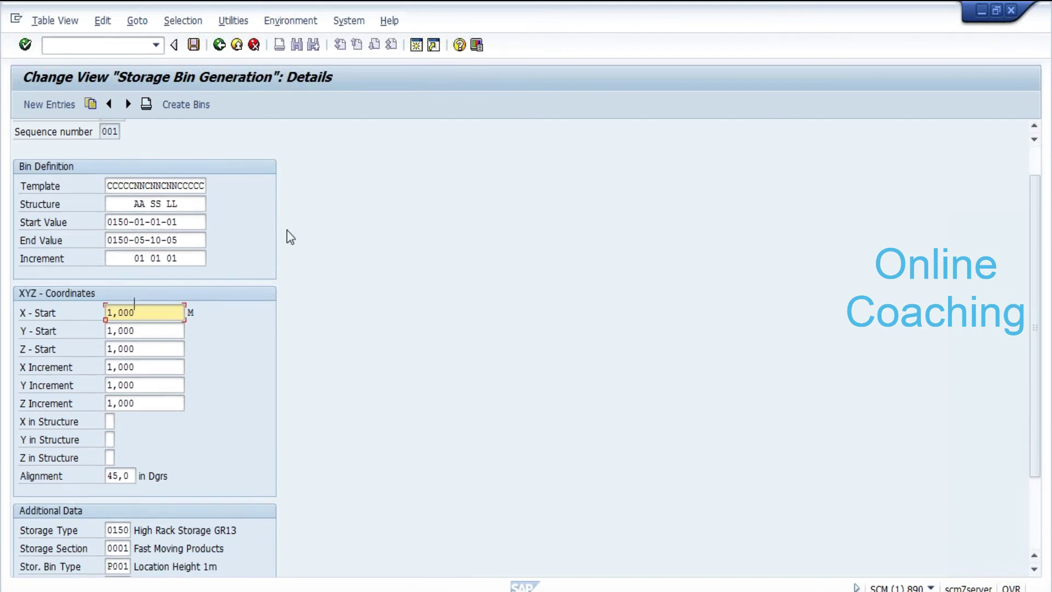
scroll(287, 229, down, 5)
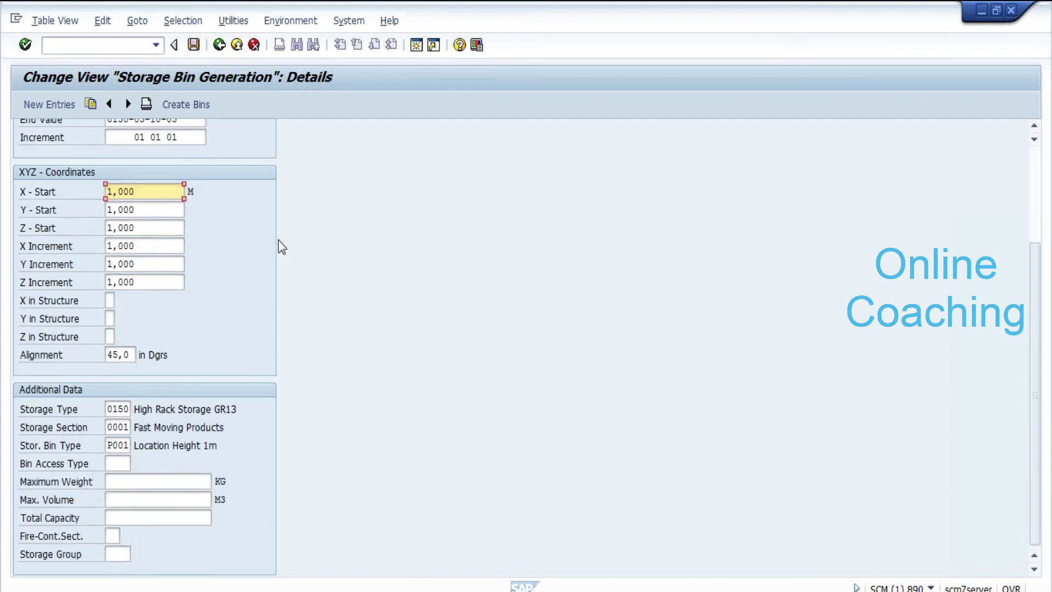
click(117, 409)
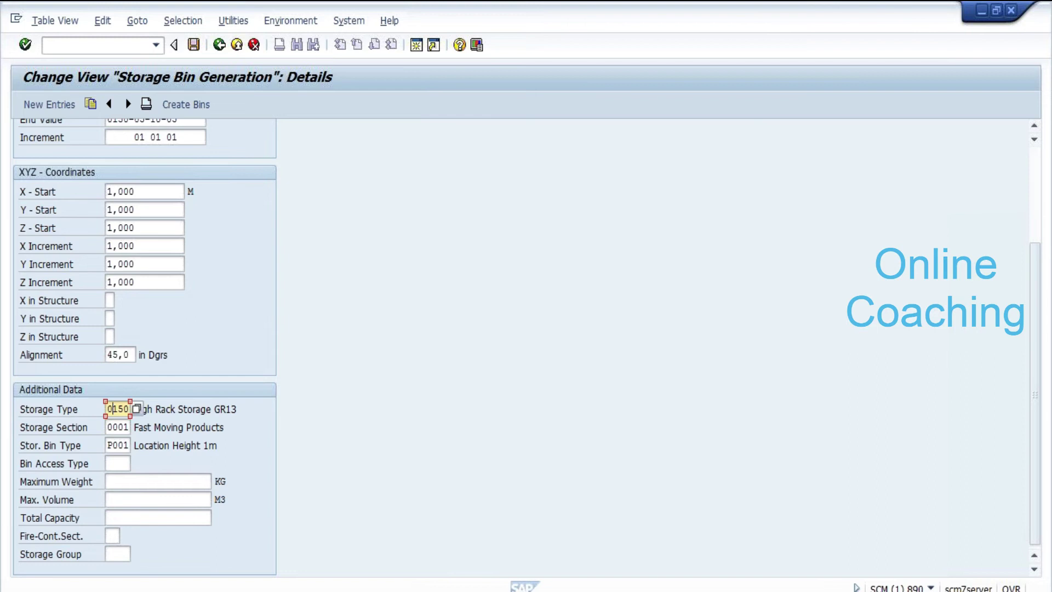
click(113, 427)
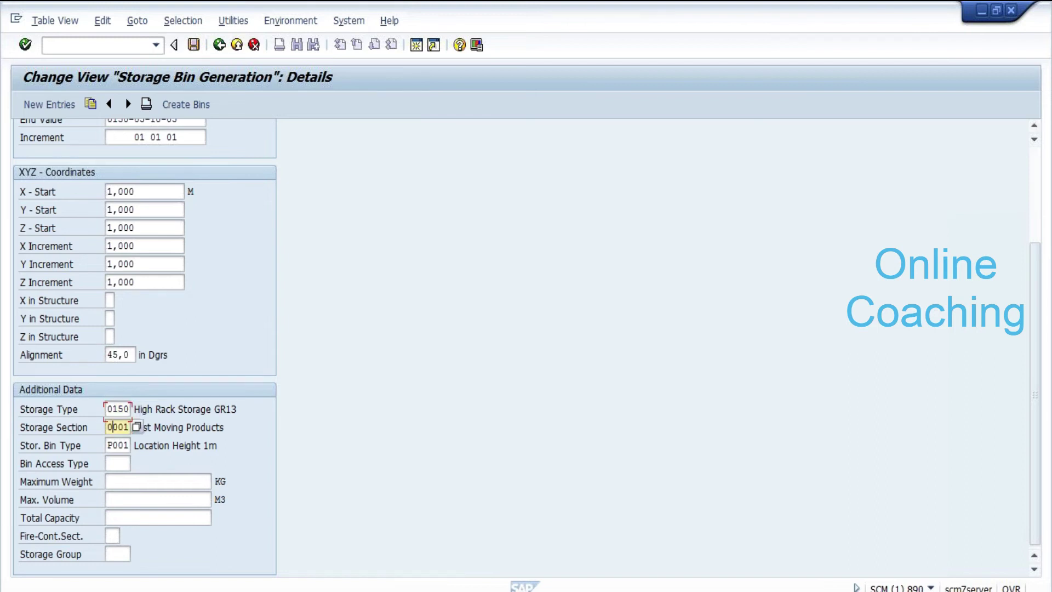
click(114, 445)
click(114, 463)
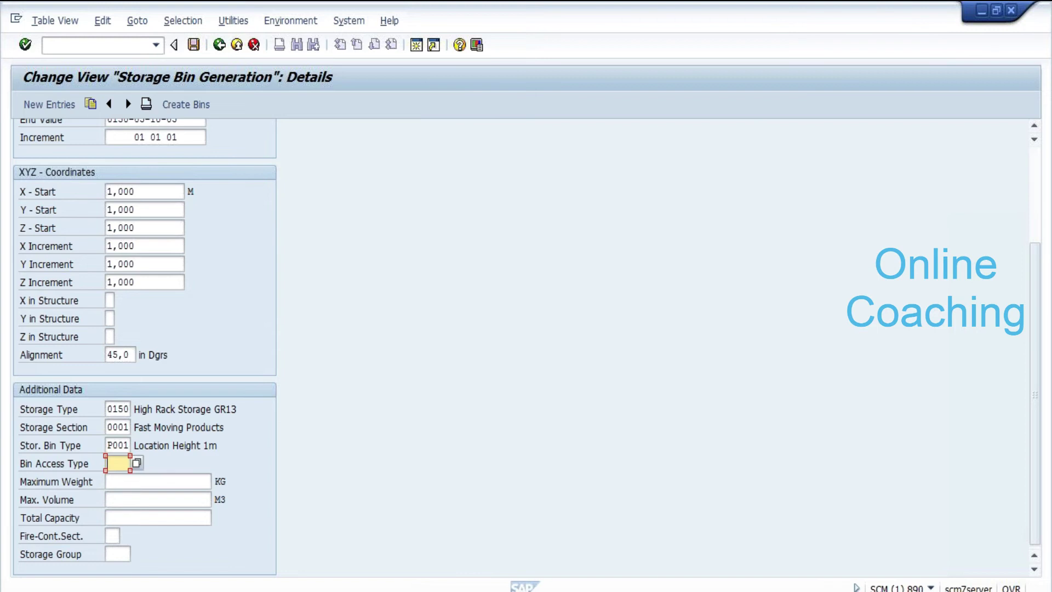
click(109, 482)
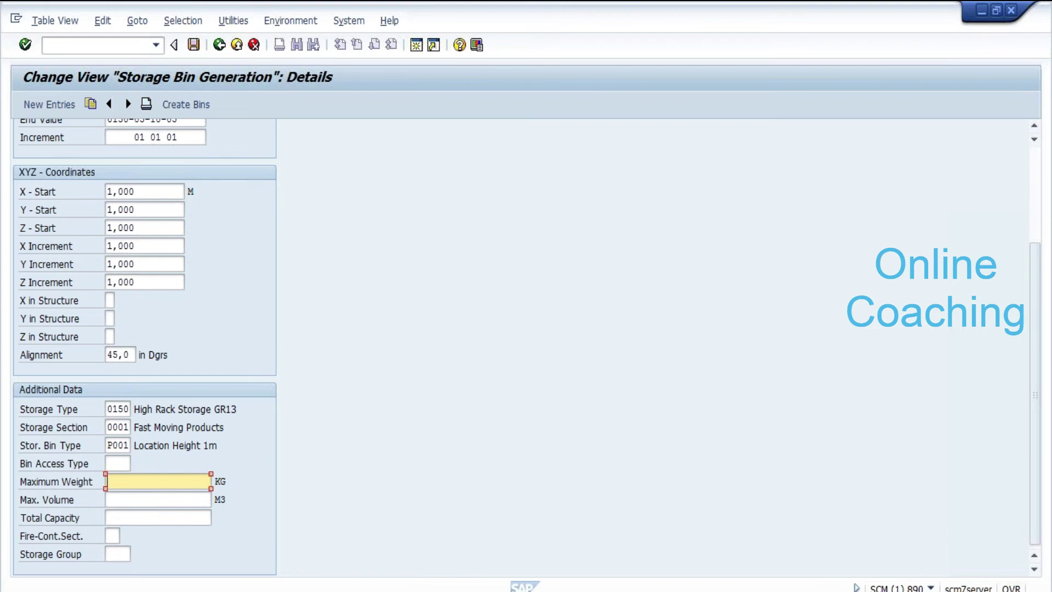
click(108, 500)
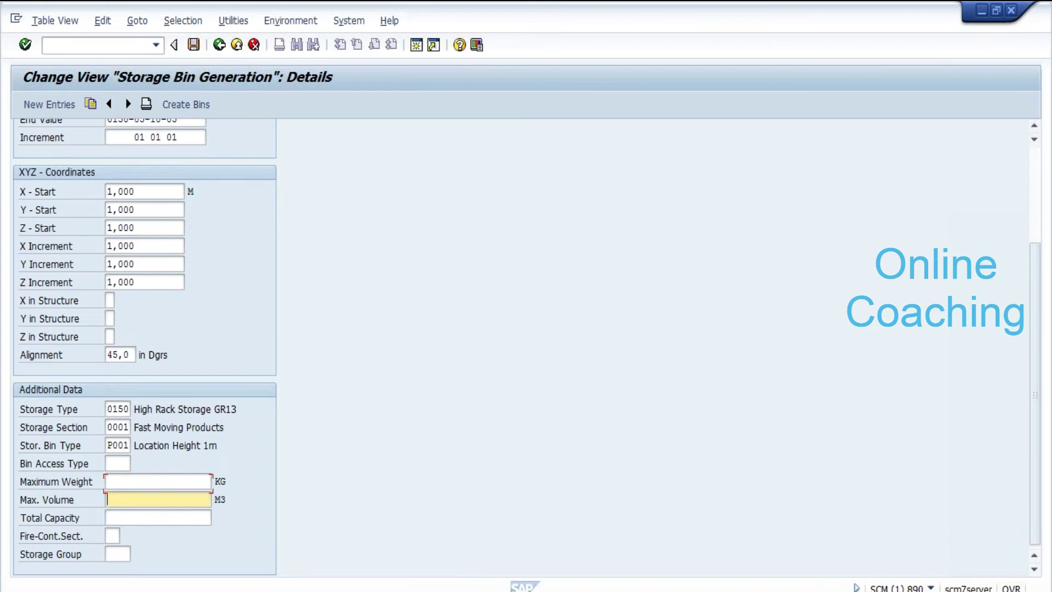
click(158, 518)
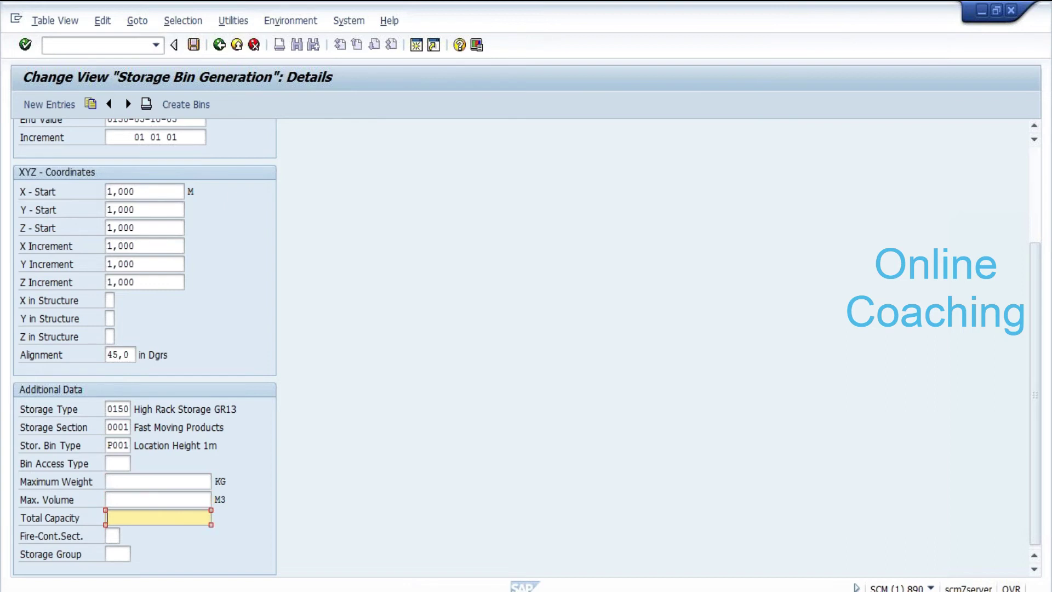
Set the maximum weight in the additional data to 100 KG.
click(158, 500)
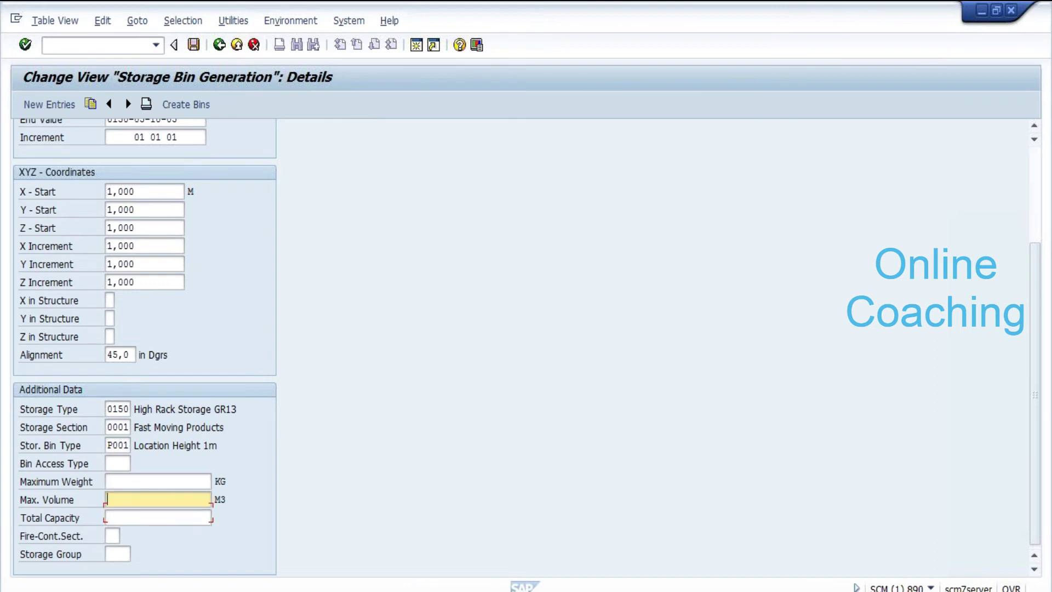
click(157, 481)
click(118, 463)
click(158, 481)
text(1)
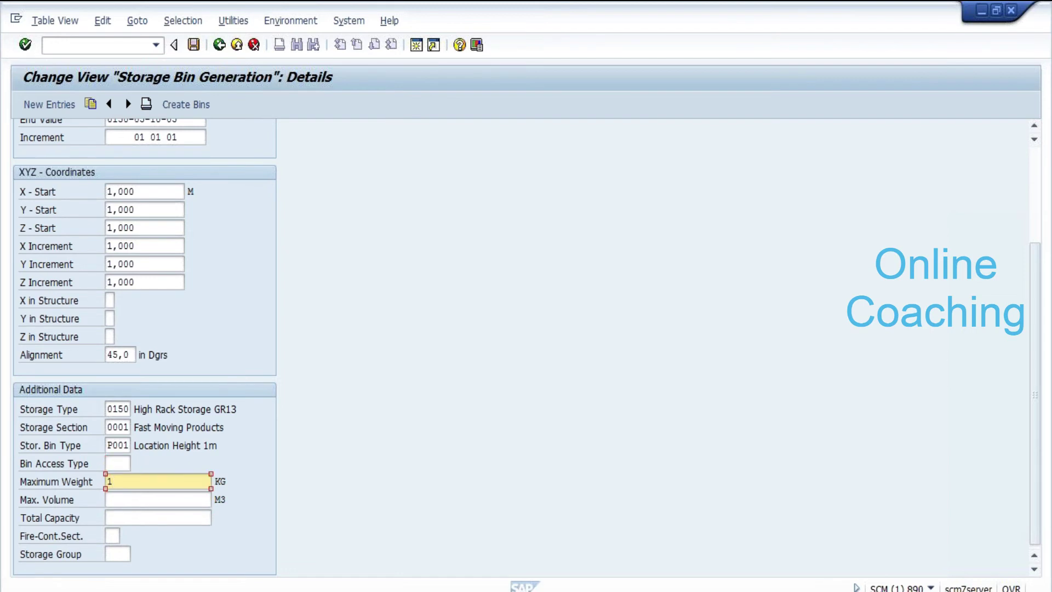
text(0)
text(0)
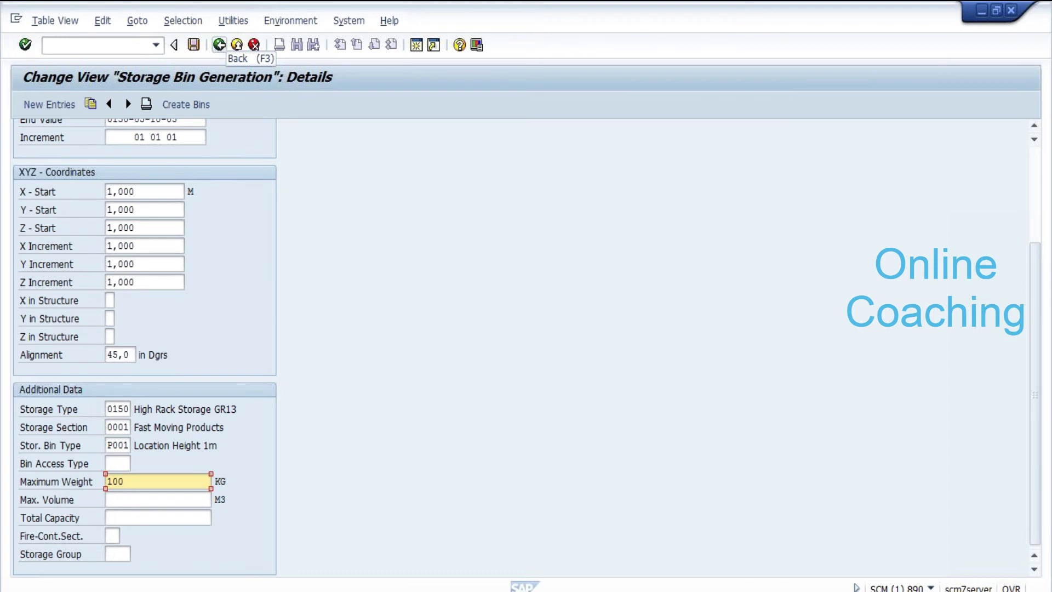
Return to the bin definition and compare the aisle, stack and level positions of the start and end values with the increment.
scroll(144, 345, up, 1)
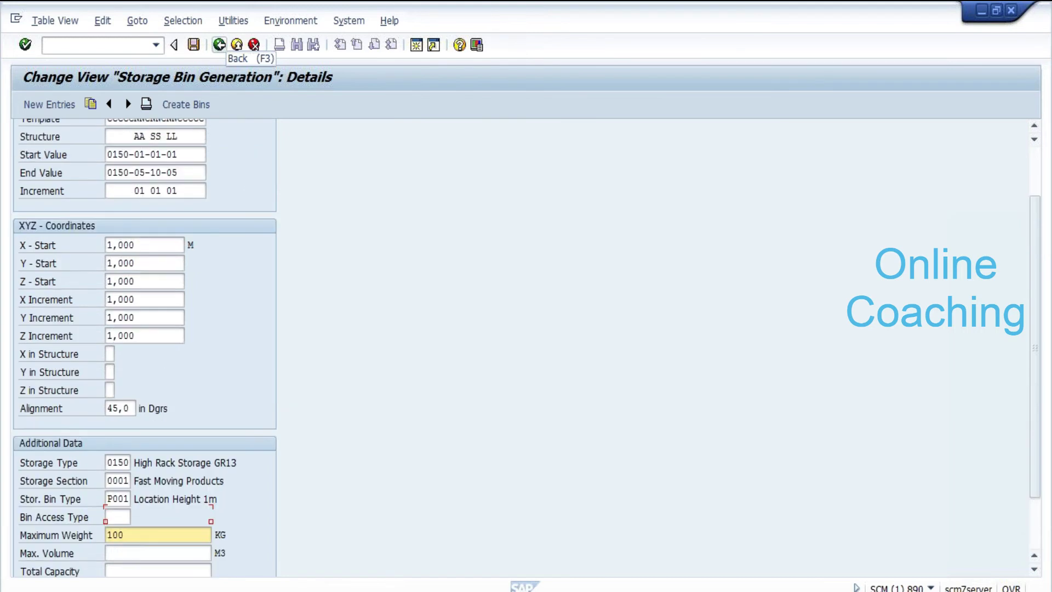
scroll(220, 51, up, 1)
scroll(245, 321, up, 1)
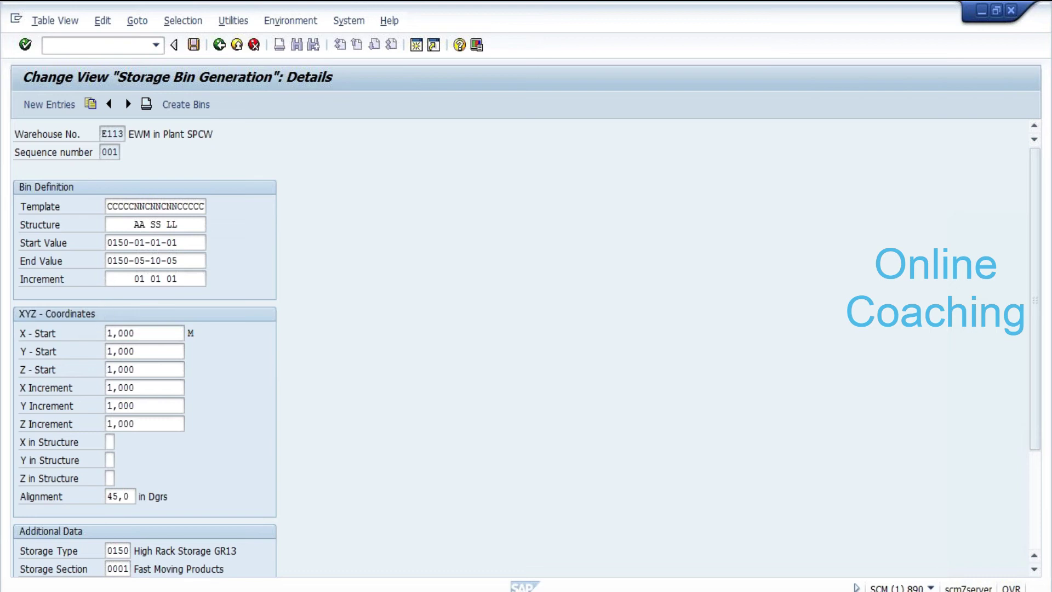
click(142, 243)
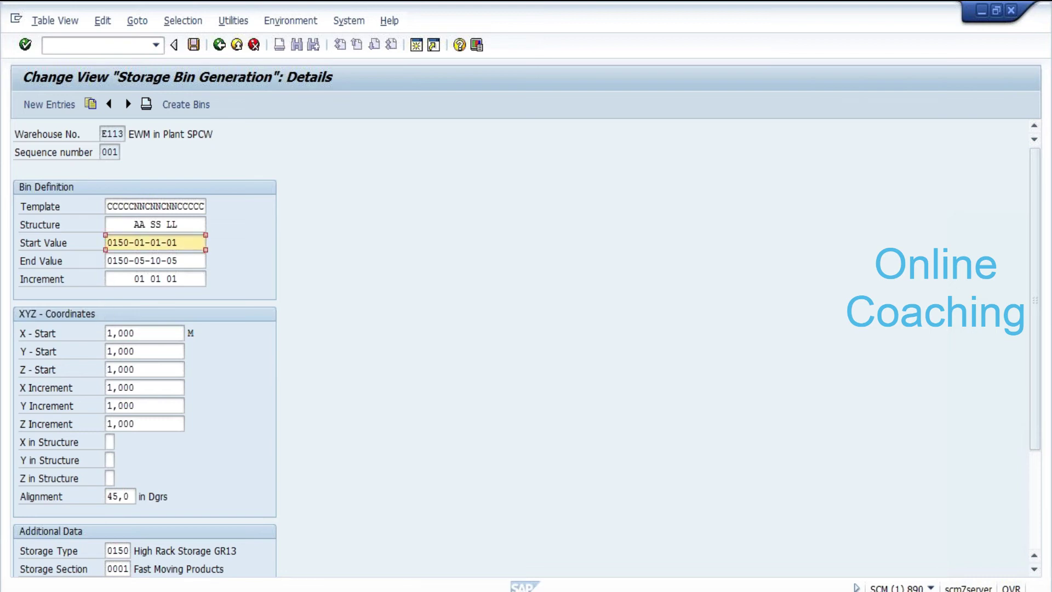
click(141, 260)
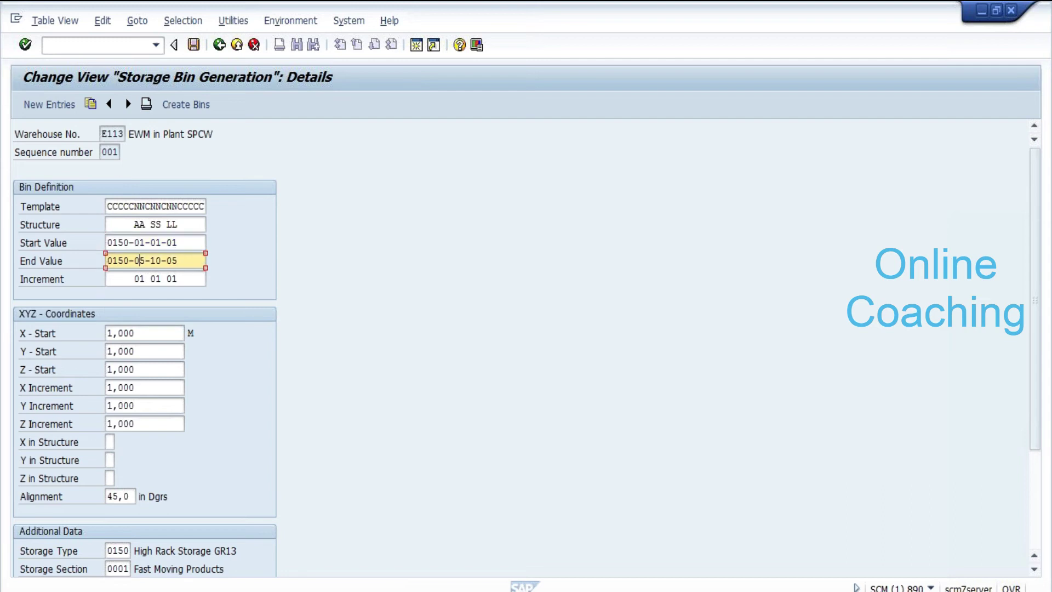
click(141, 279)
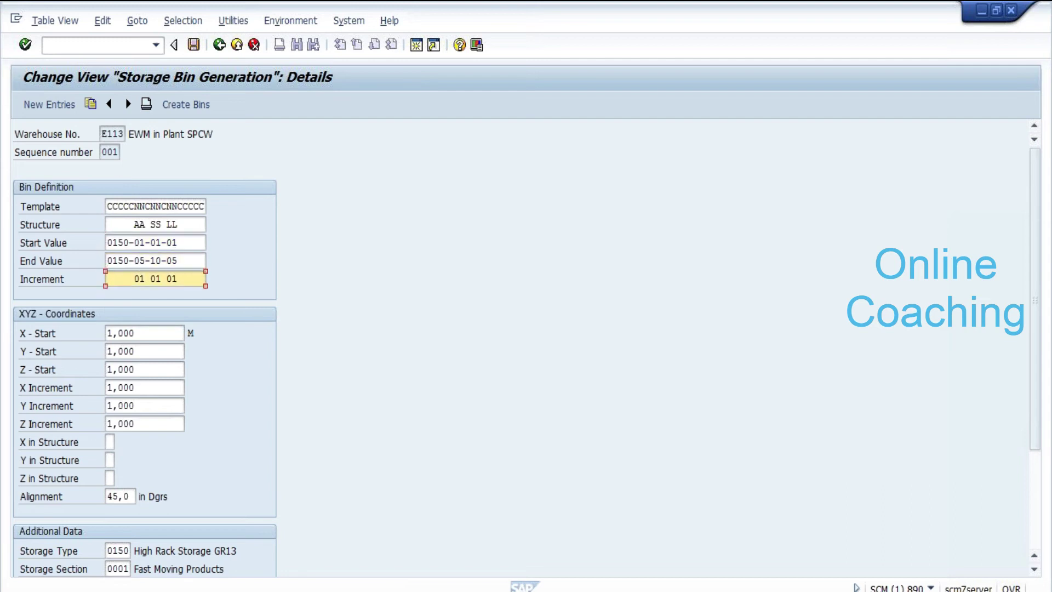
click(245, 231)
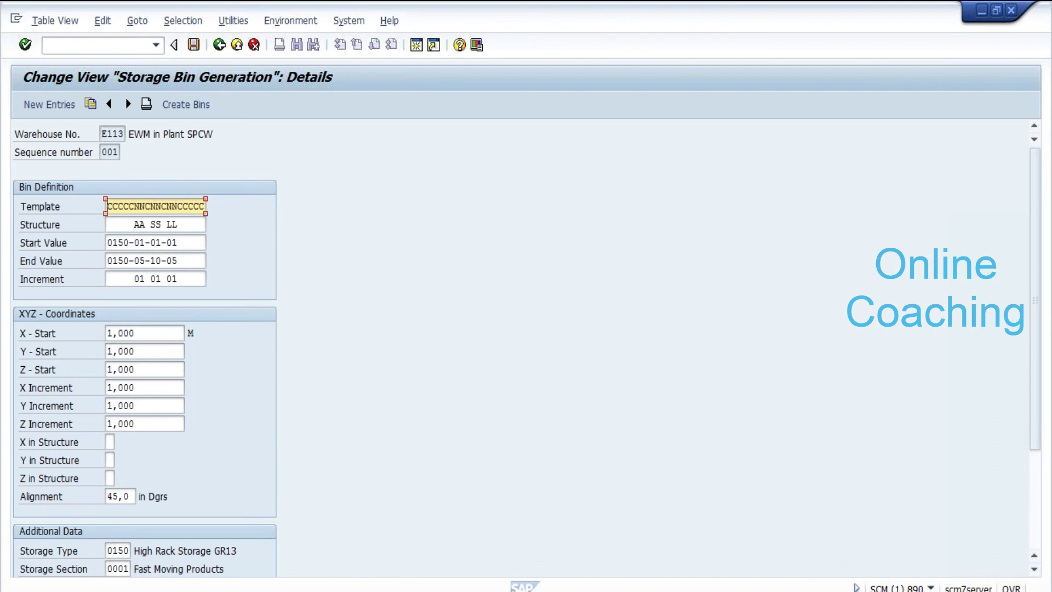
click(156, 242)
click(163, 261)
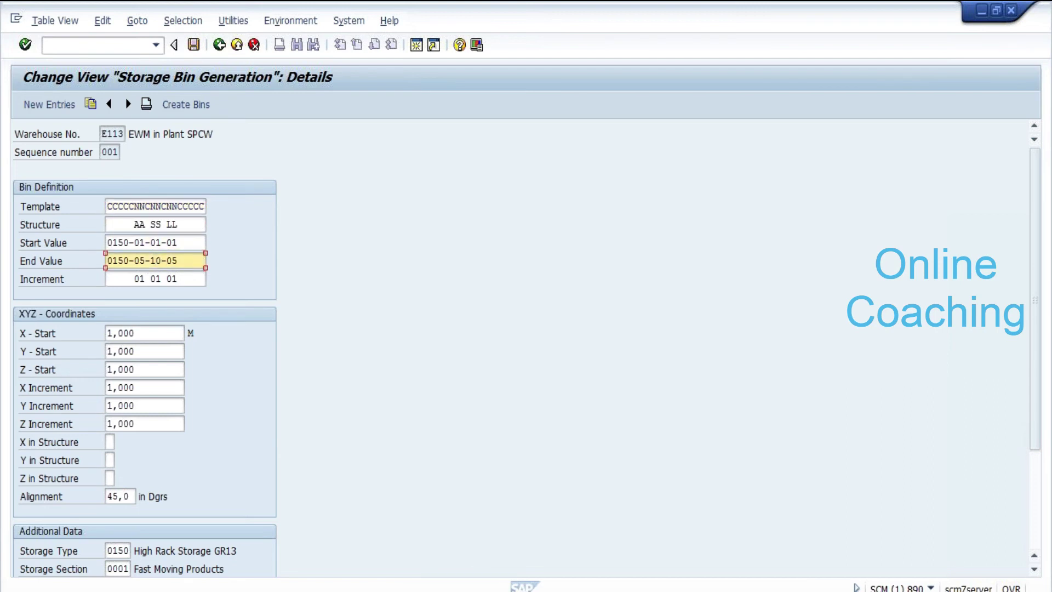
click(161, 242)
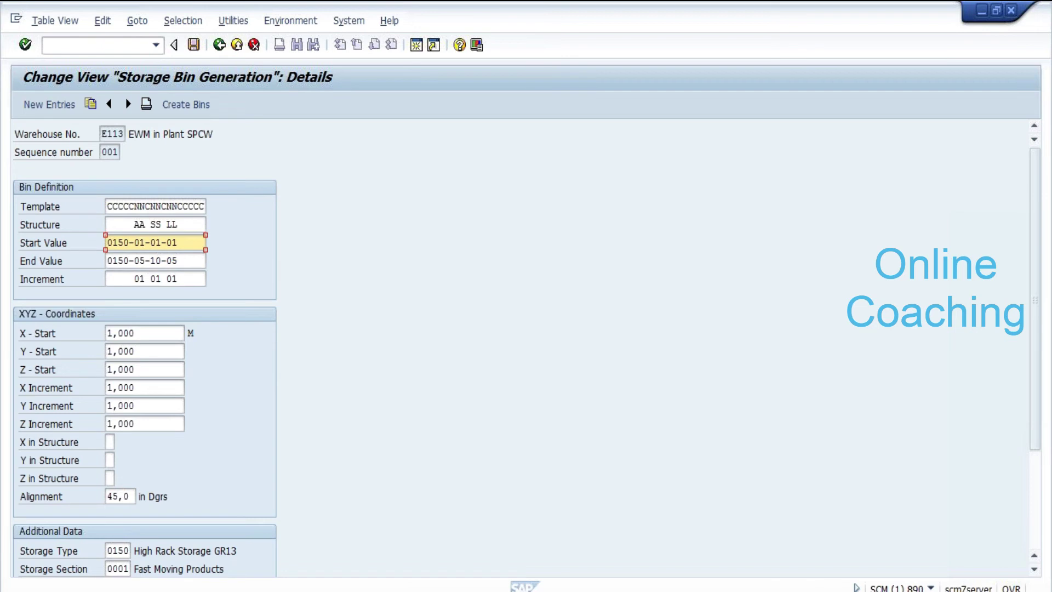
click(163, 260)
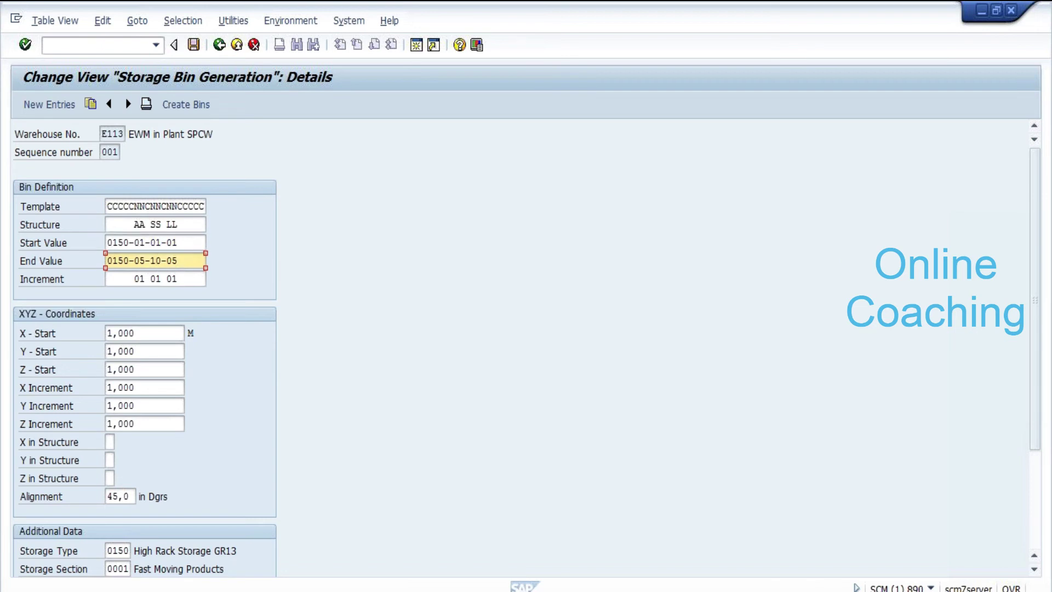
click(179, 242)
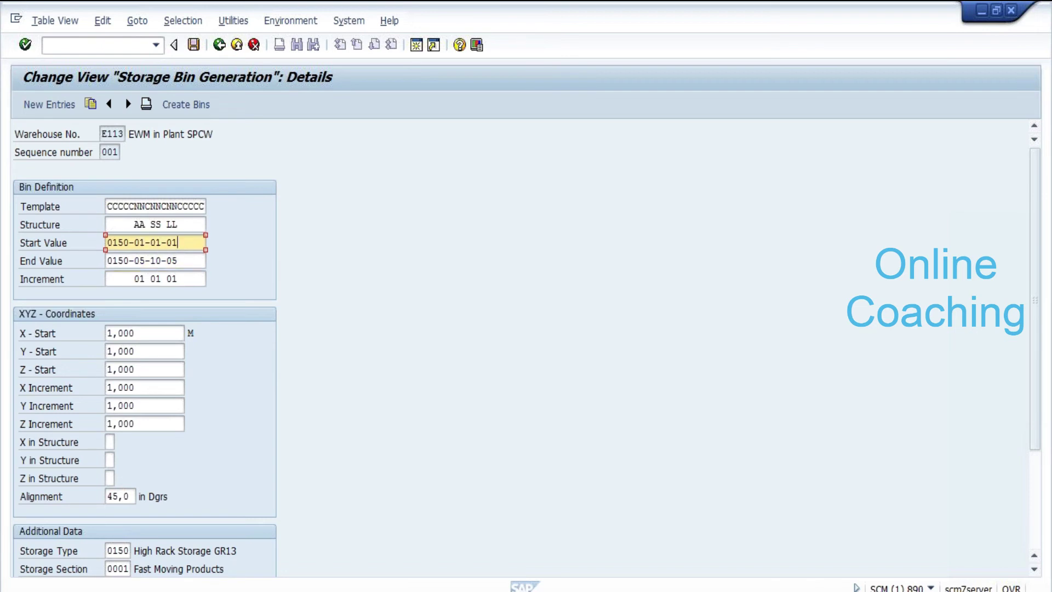
click(178, 261)
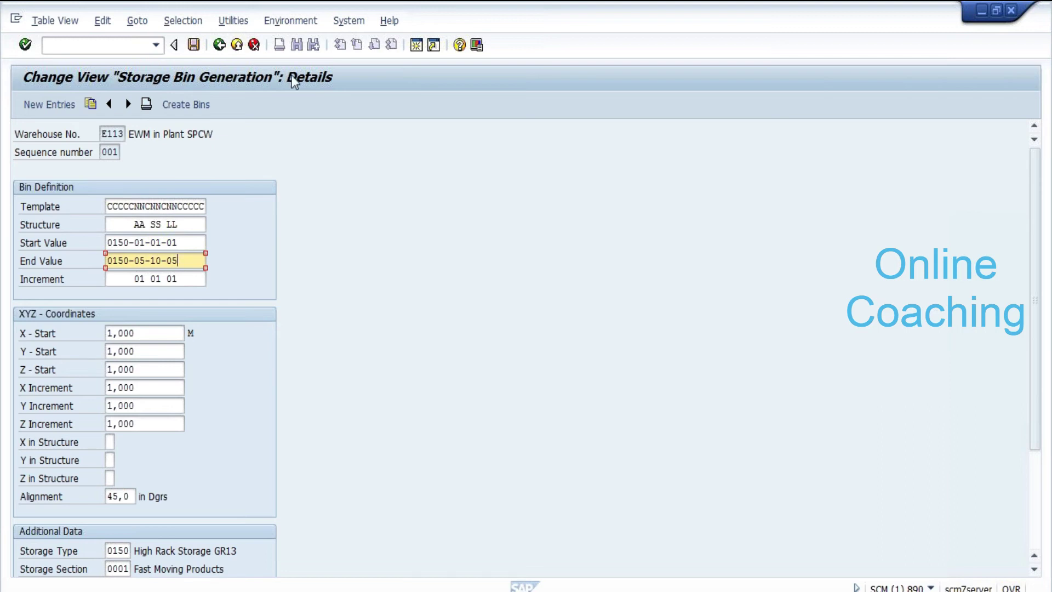
Open transaction /scwm/ls11 in a new session.
click(101, 46)
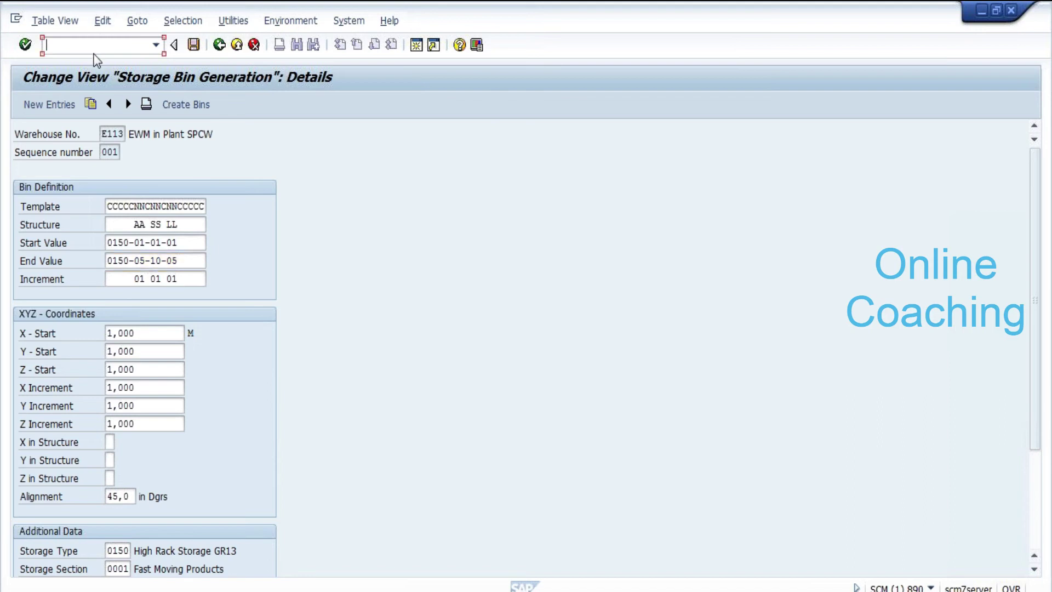
text(/o/scm)
key(BackSpace)
text(wm/ls11)
key(Return)
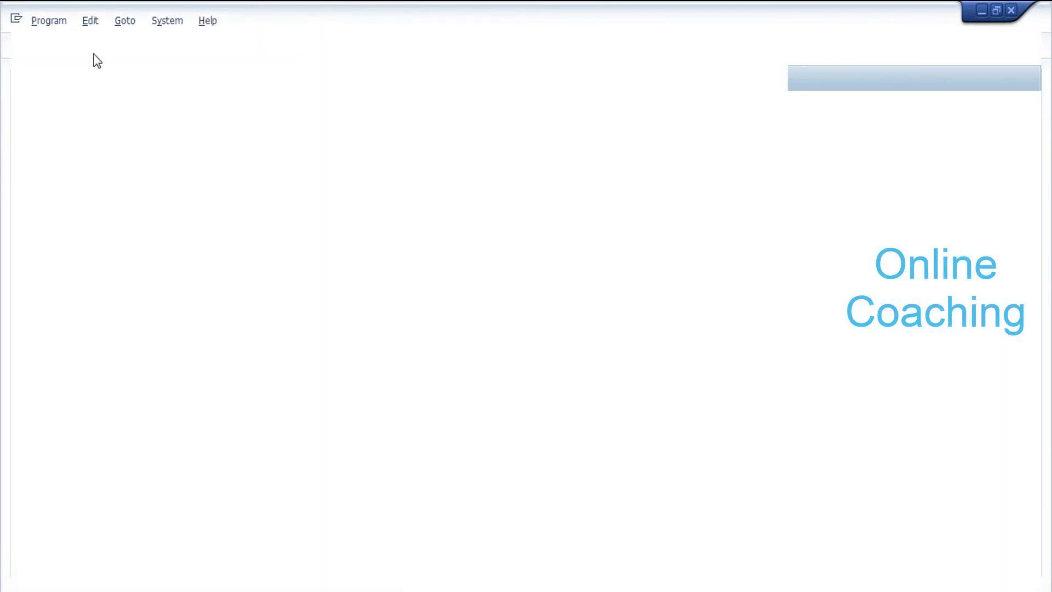
List the storage bins of warehouse number E113 restricted to storage type 0150.
text(e113)
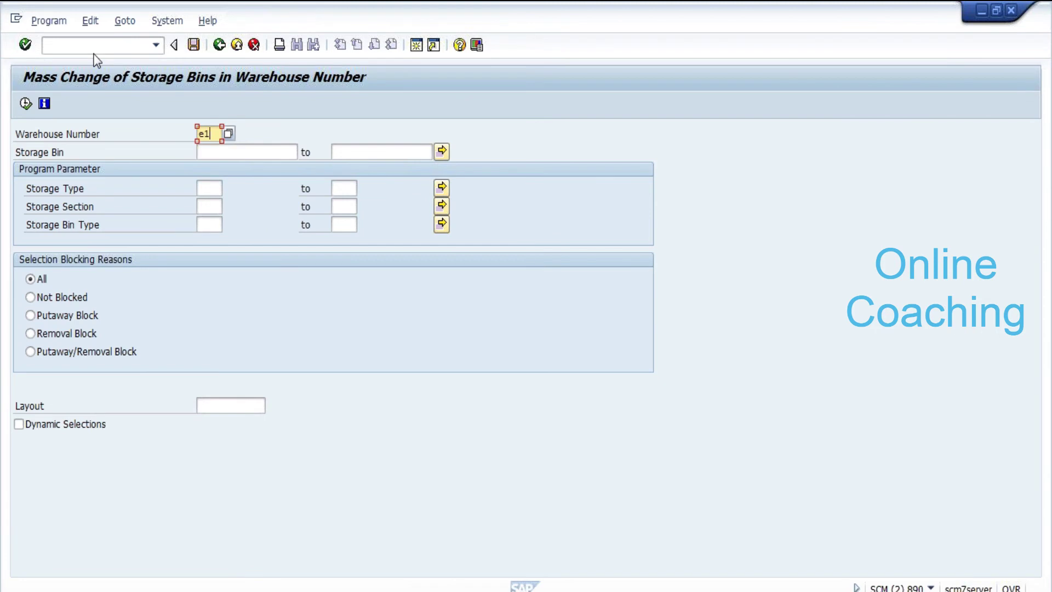
key(Tab)
key(Tab)
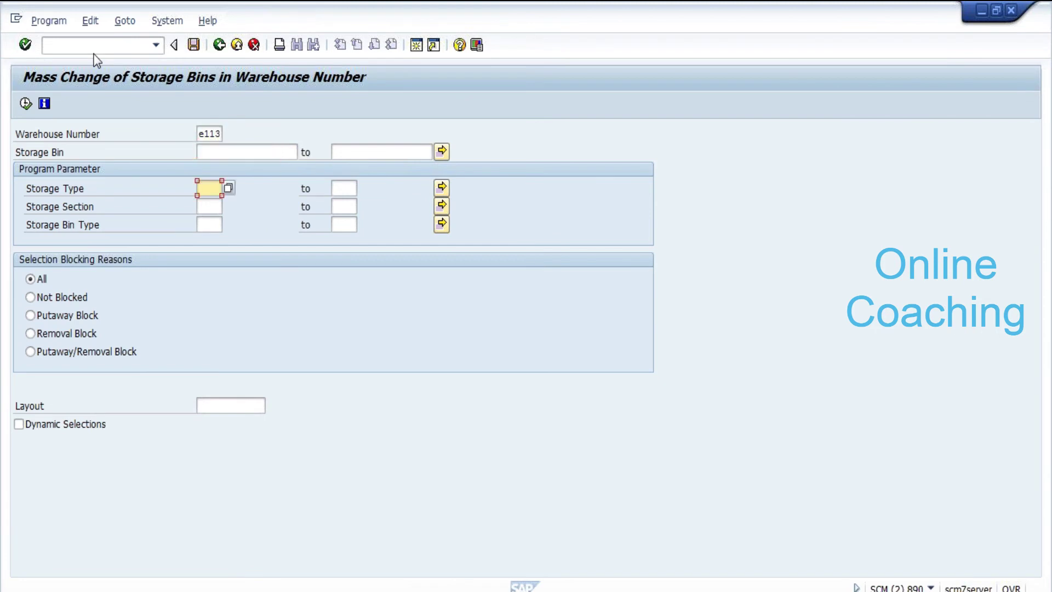
text(-)
key(BackSpace)
text(0150)
key(Return)
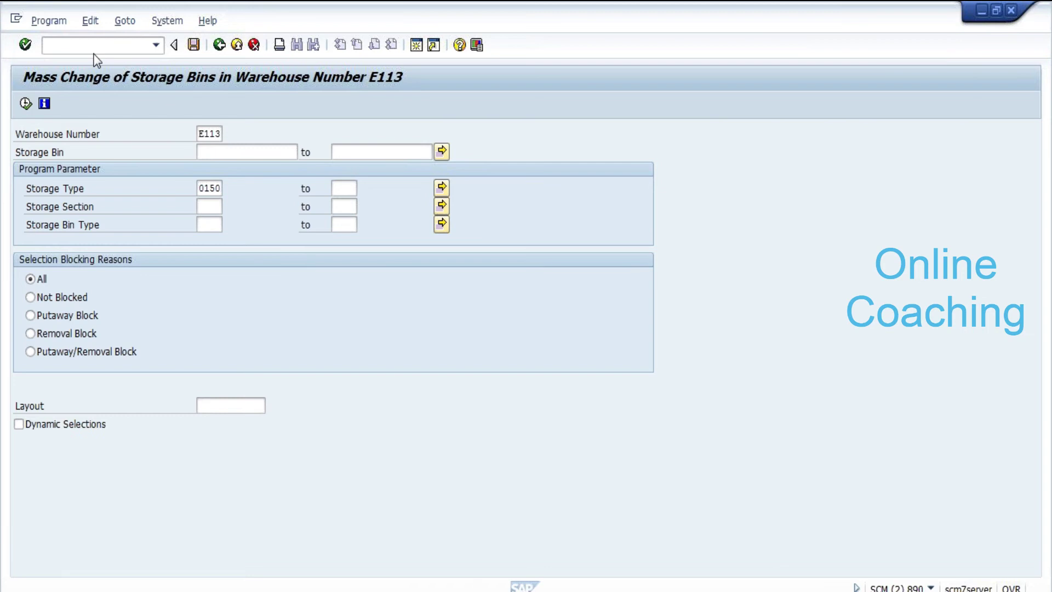
key(F8)
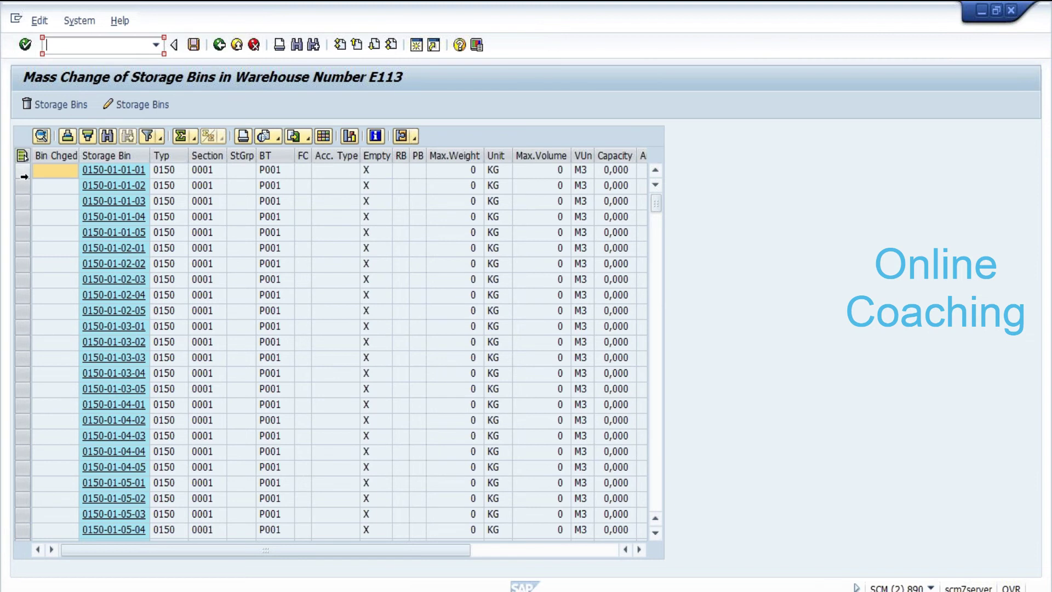
Examine the listed storage bins and their attributes, from storage type and section through weight, volume and capacity to aisle, stack, level and angle.
drag(25, 176, 42, 272)
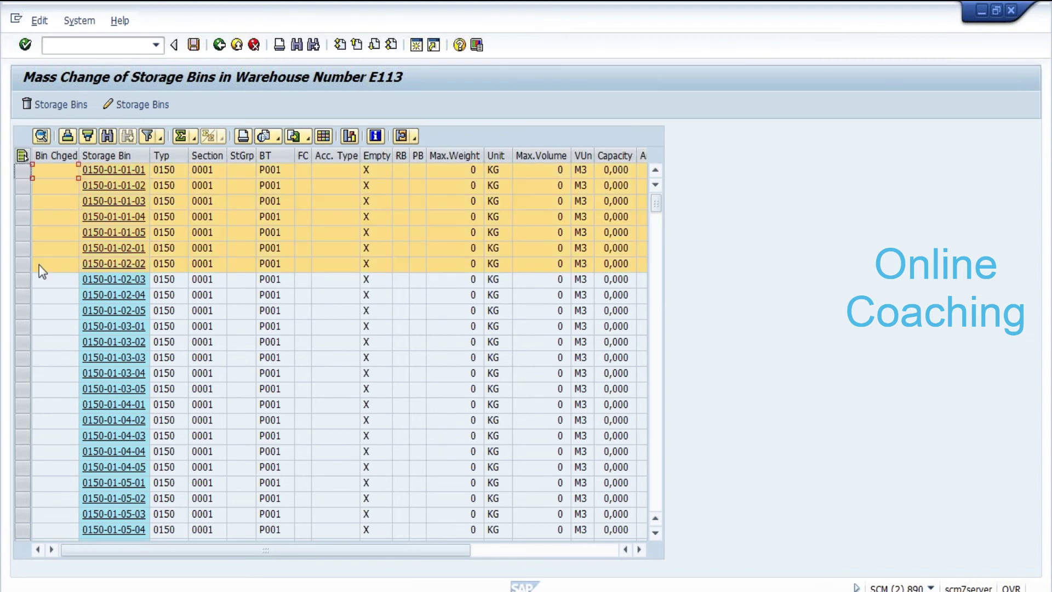
click(164, 233)
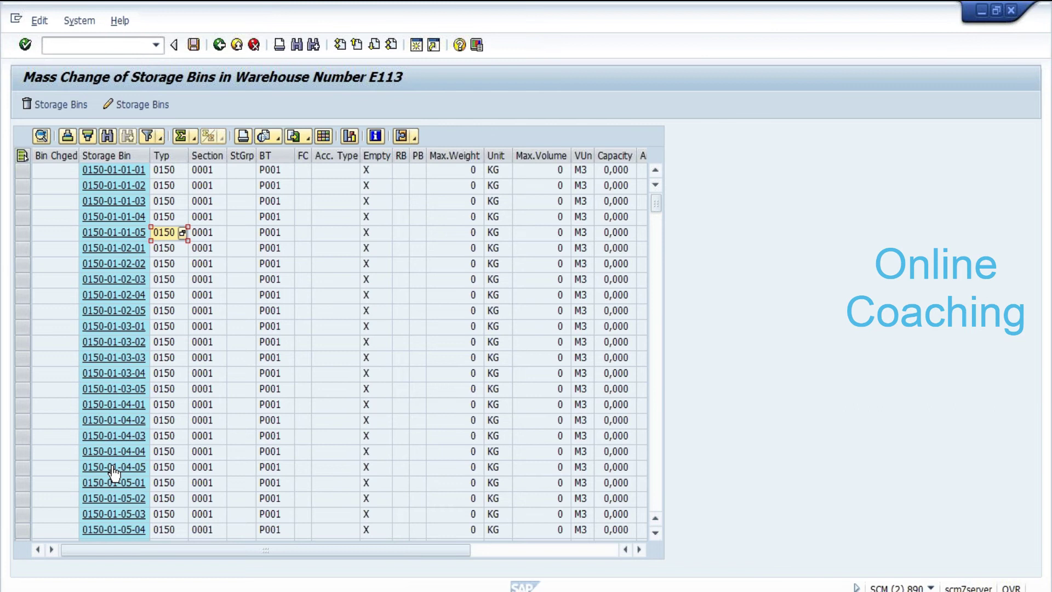
scroll(112, 466, right, 2)
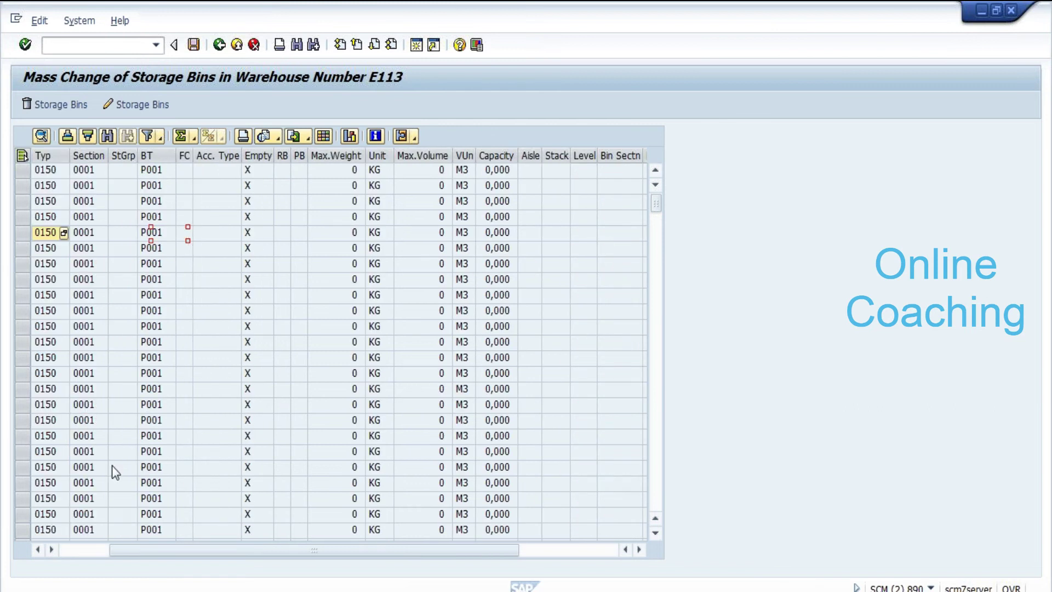
scroll(112, 466, right, 4)
click(163, 551)
click(526, 552)
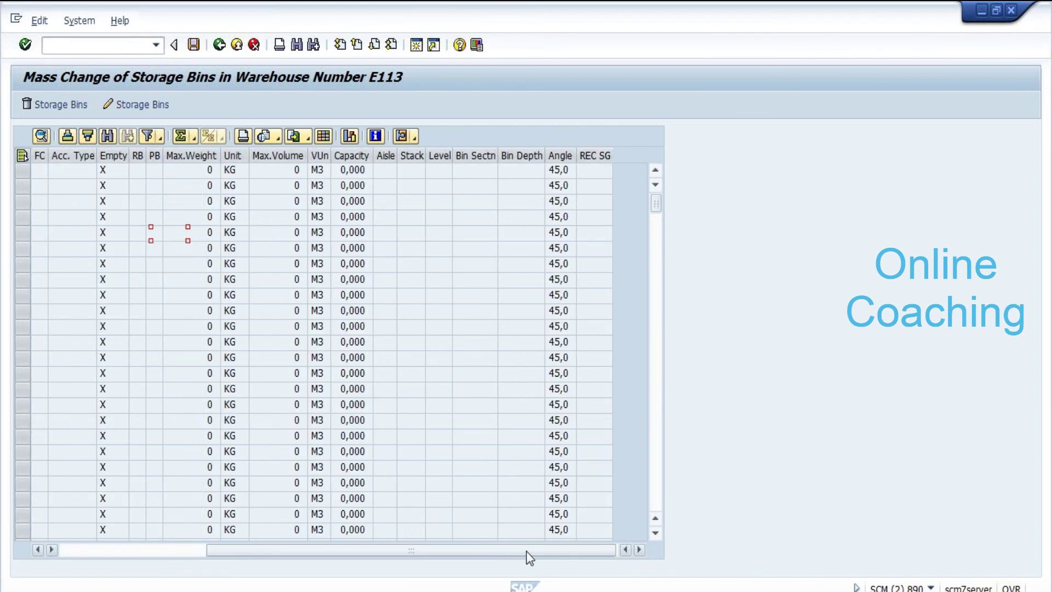
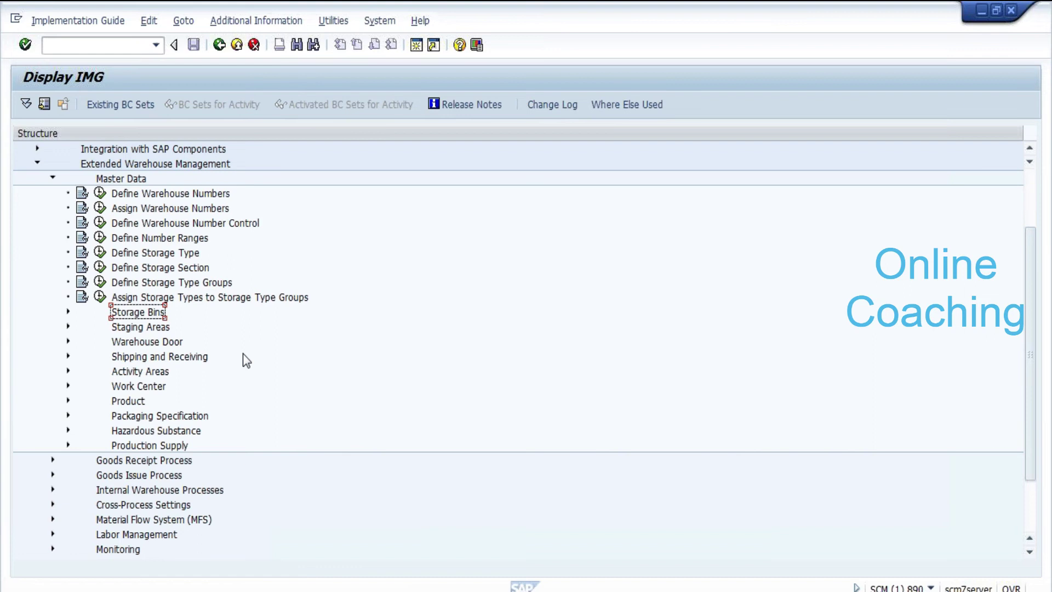
Expand Activity Areas and its Activities node under Master Data, and open Define Activities.
key(Down)
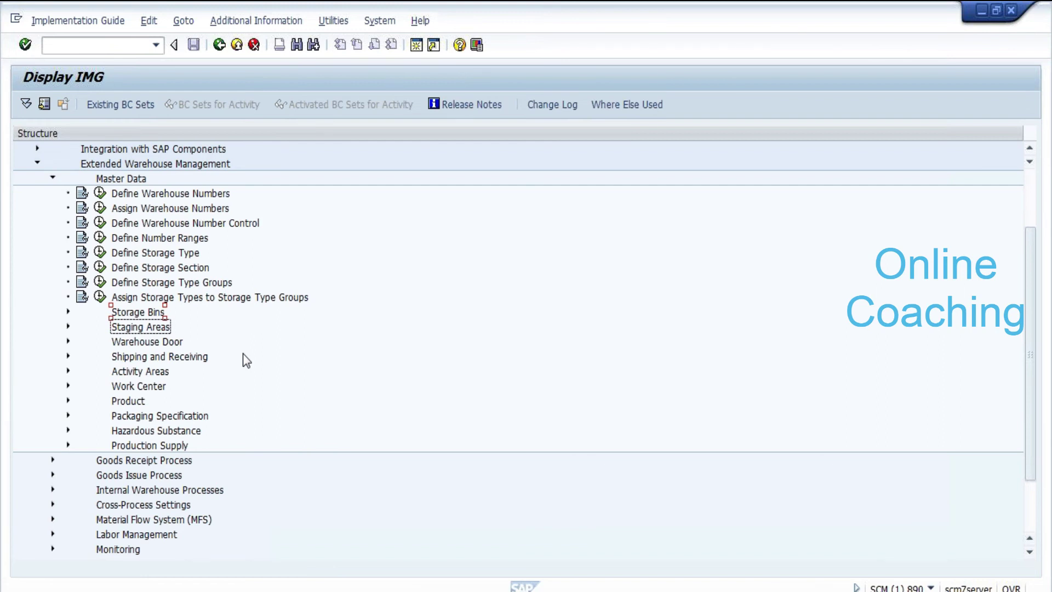
key(Down)
key(Down)
key(Down)
key(Right)
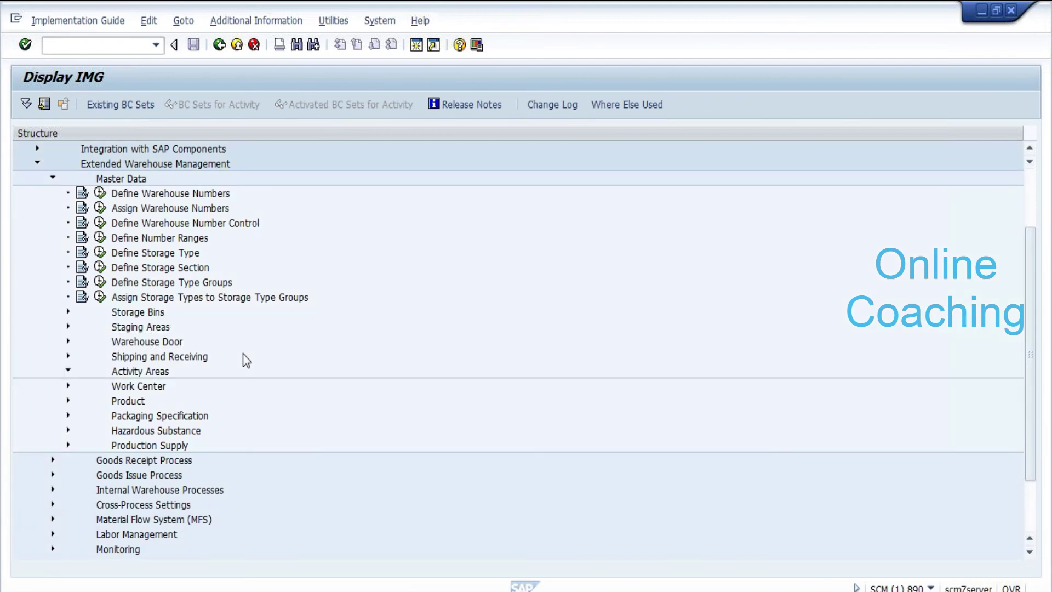
key(Down)
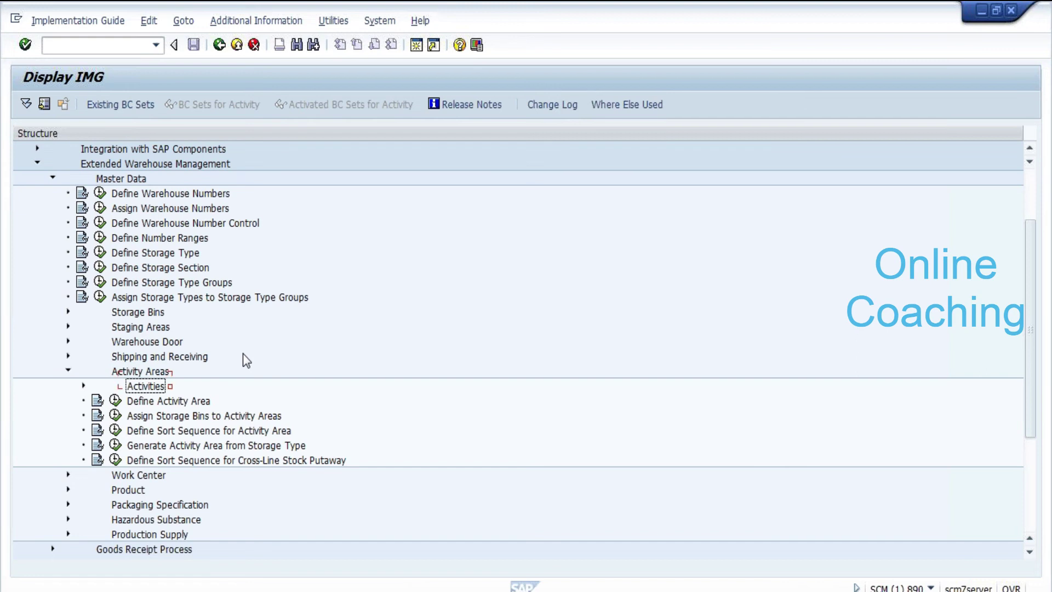
key(Right)
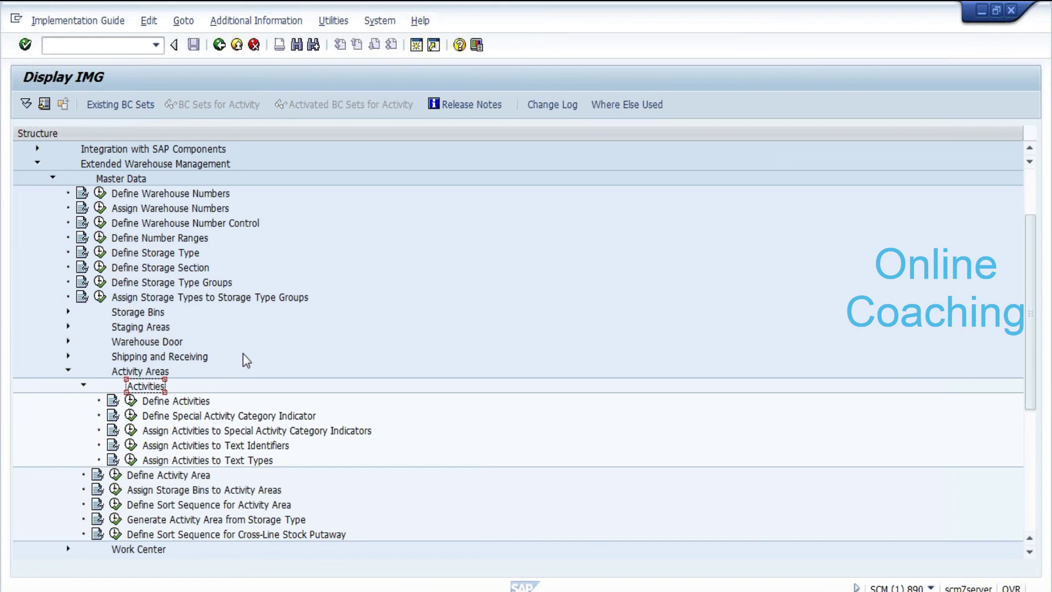
key(Down)
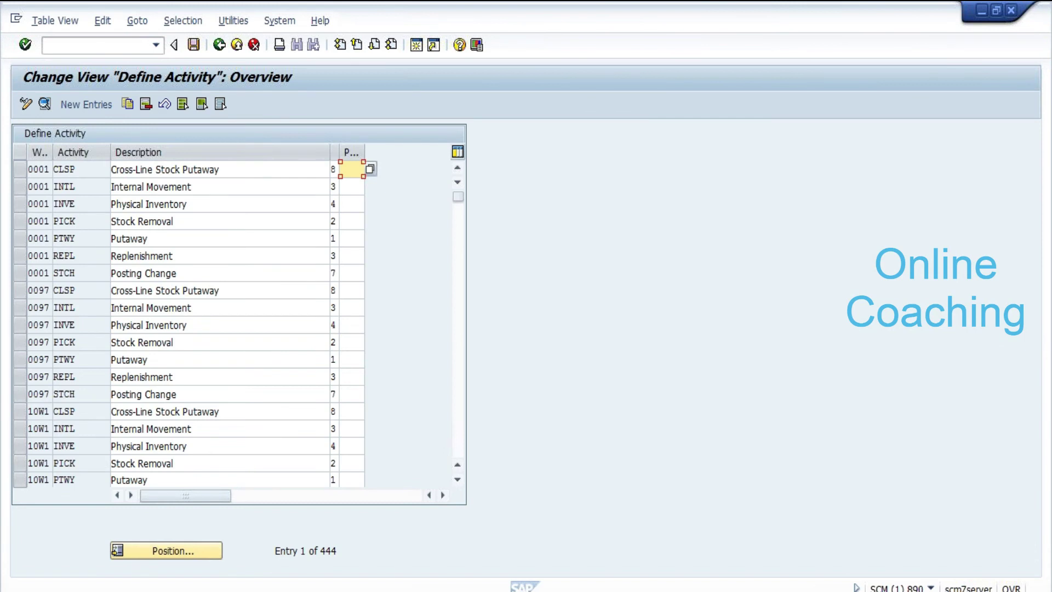
Look up the activities defined for warehouse E113, mark the internal movement, inventory, picking, putaway and posting change entries, and return to the IMG.
click(166, 556)
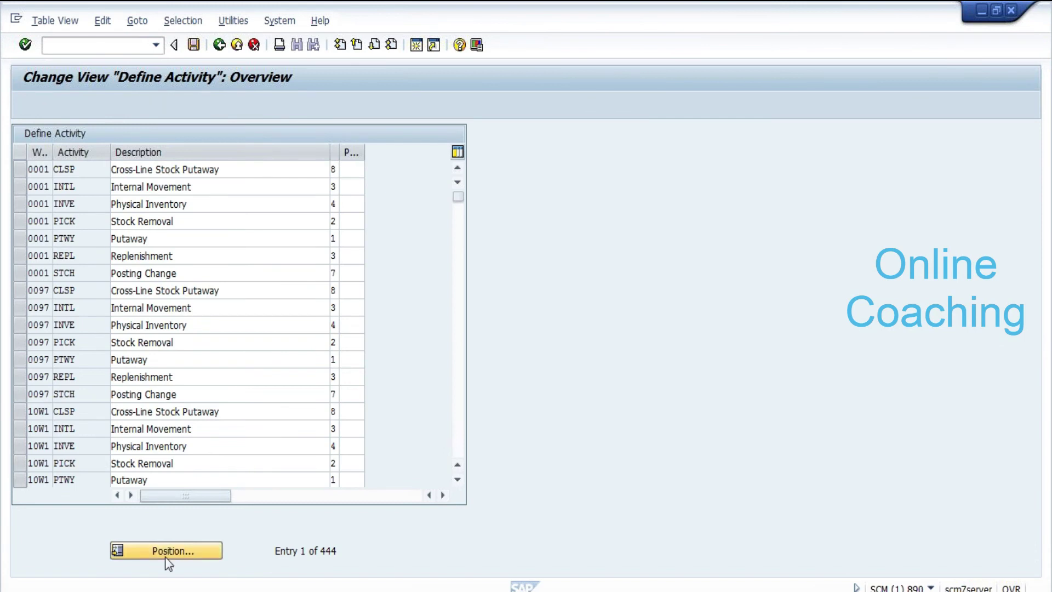
text(e113)
key(Return)
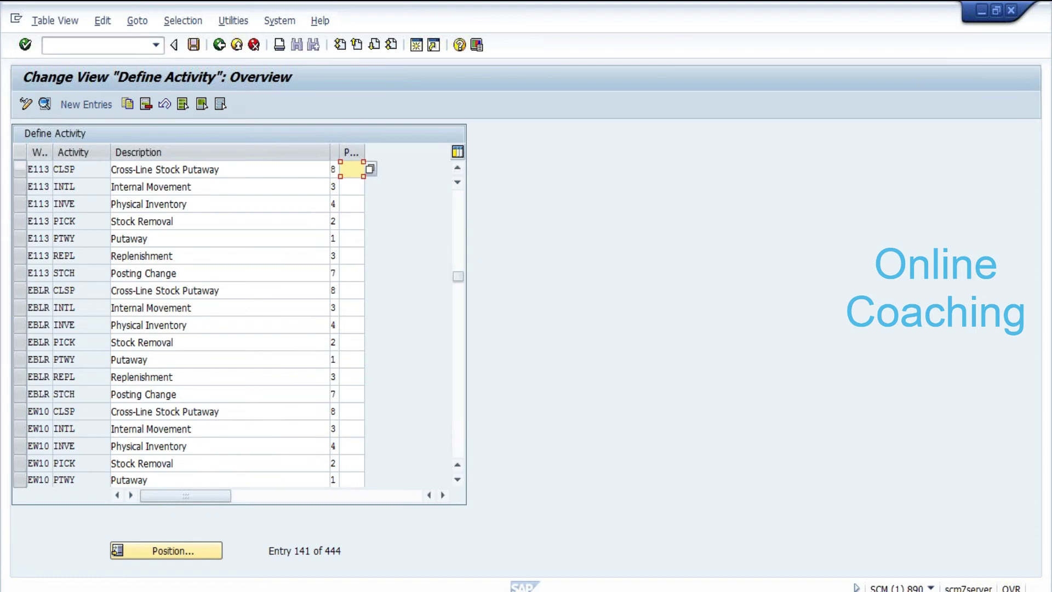
click(20, 221)
drag(18, 238, 24, 269)
click(23, 260)
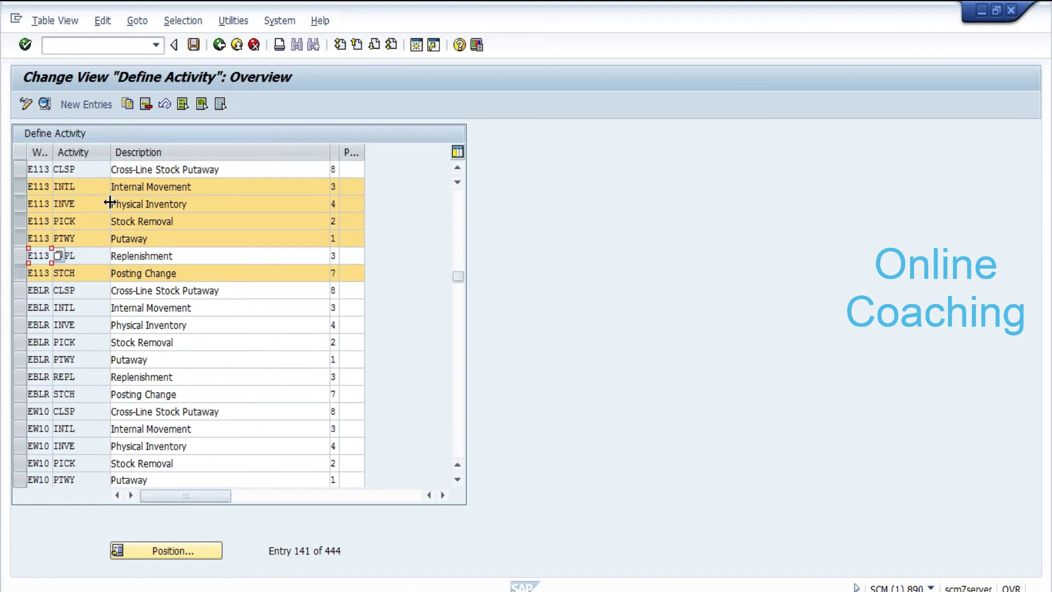
key(F3)
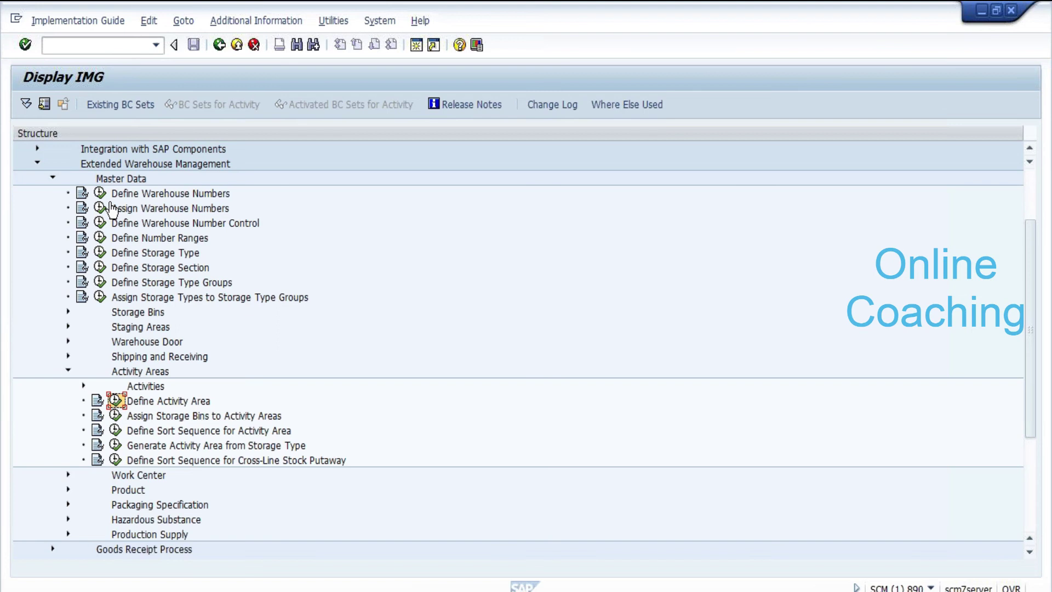
Open Define Activity Area and position the list on the entries of warehouse E113.
key(Return)
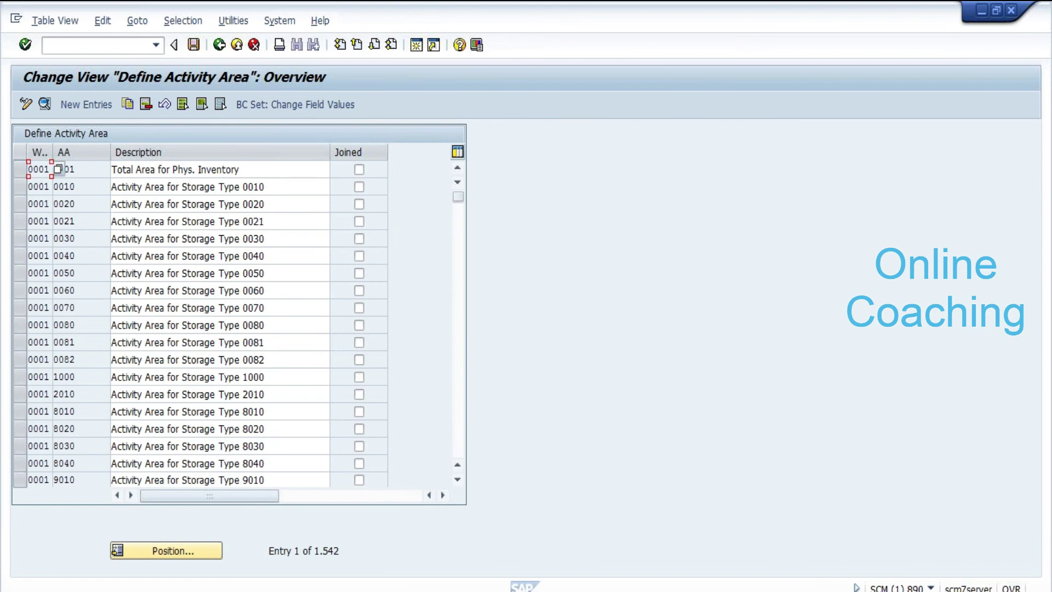
click(192, 550)
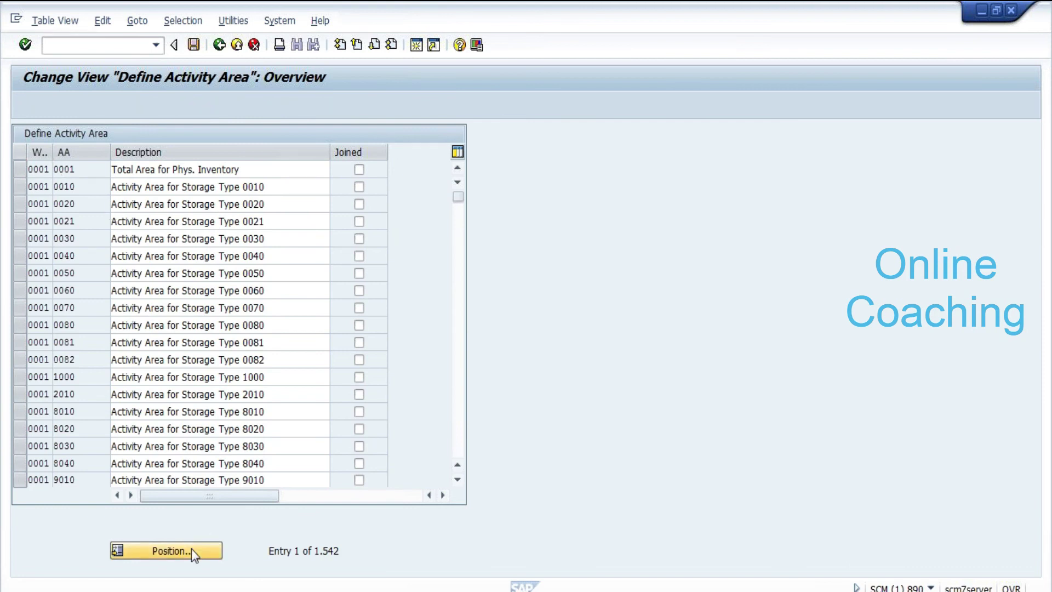
text(E113)
key(Return)
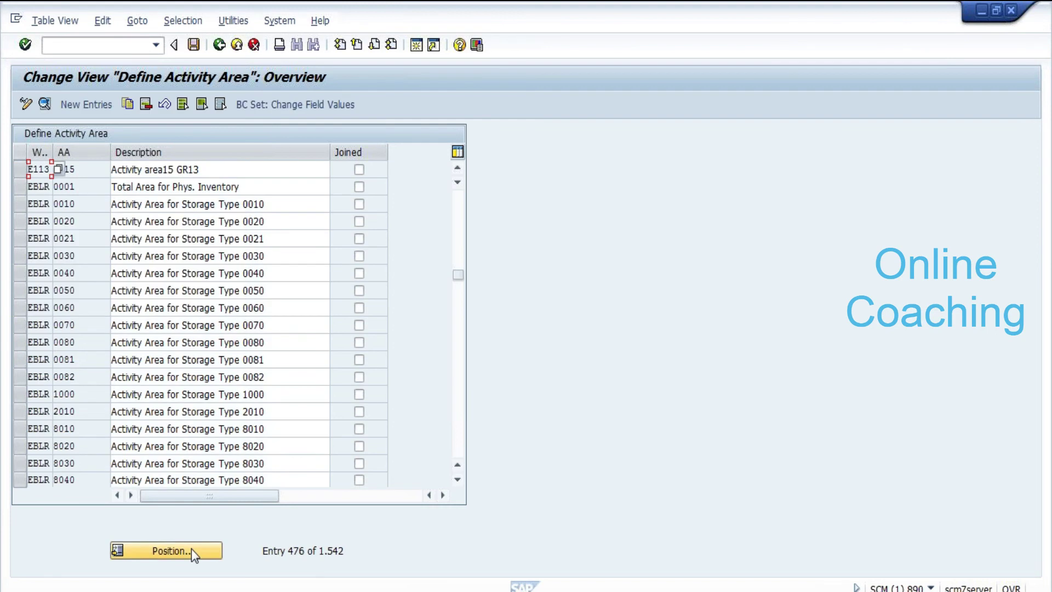
key(Tab)
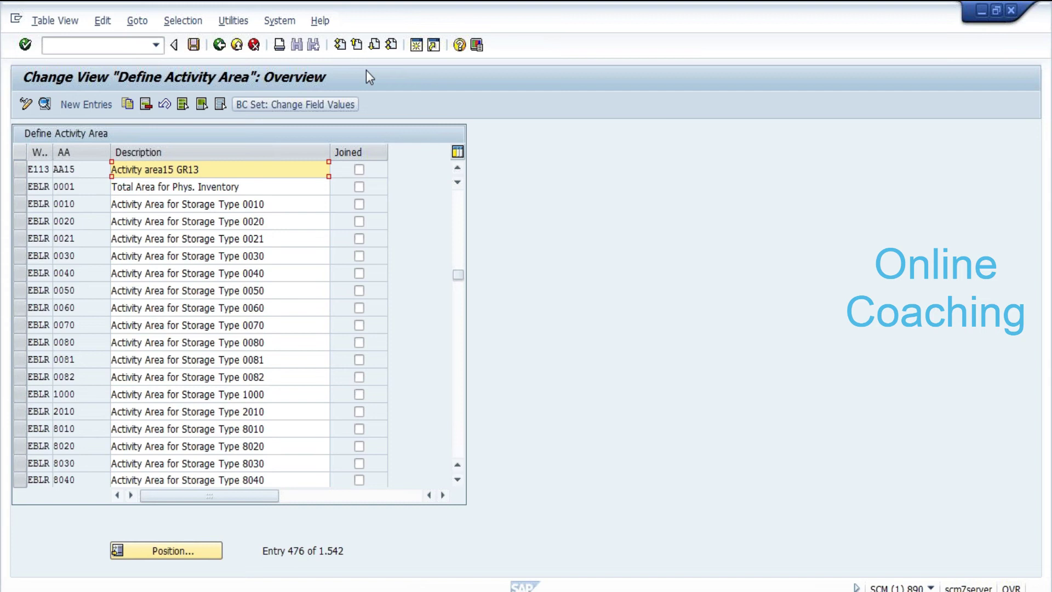
Try out the Joined setting on E113's activity area AA15, clear it and leave the activity area definition.
click(359, 169)
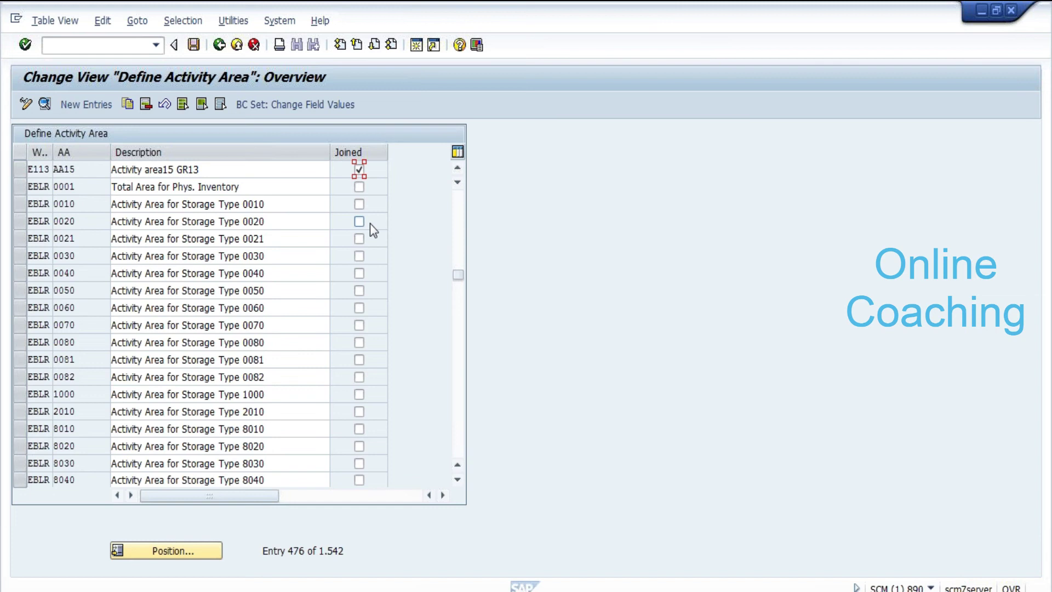
key(space)
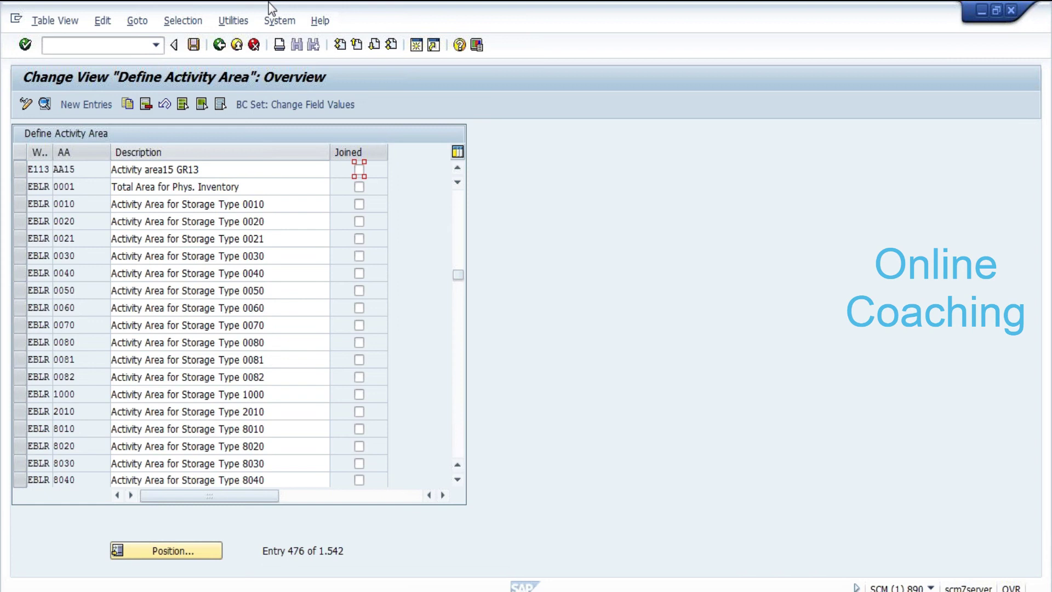
click(219, 45)
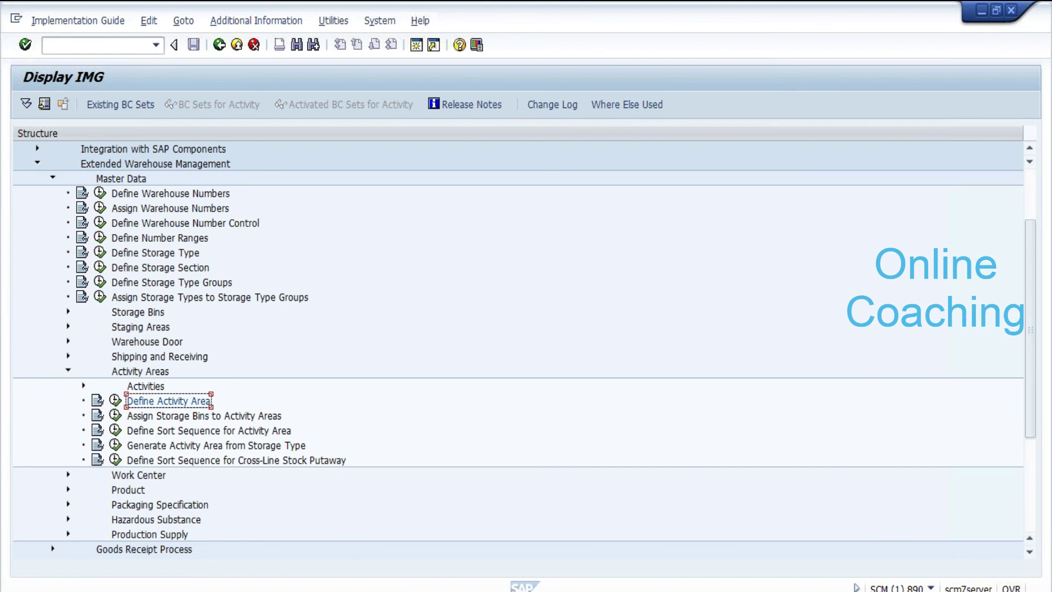
Open Assign Storage Bins to Activity Areas, examine warehouse E113's assignment from aisle to bin section columns, and return to the IMG.
key(alt+Tab)
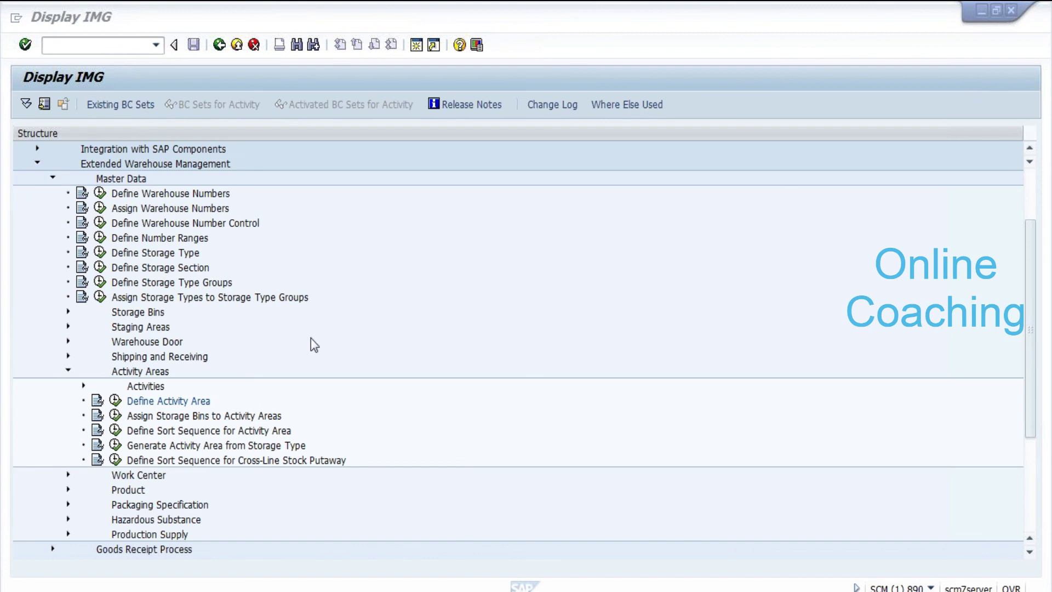
click(206, 423)
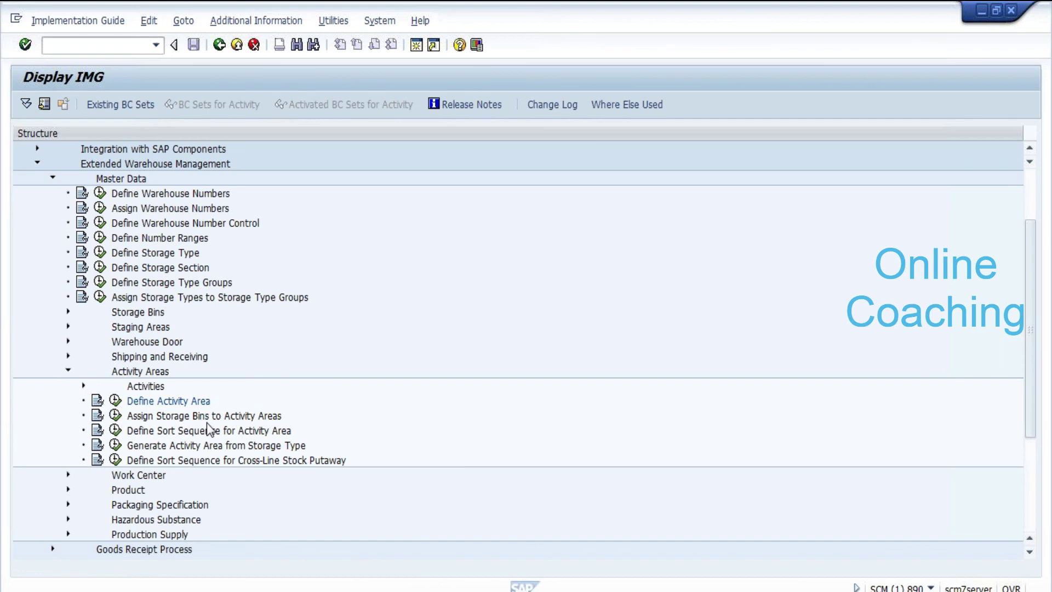
click(207, 422)
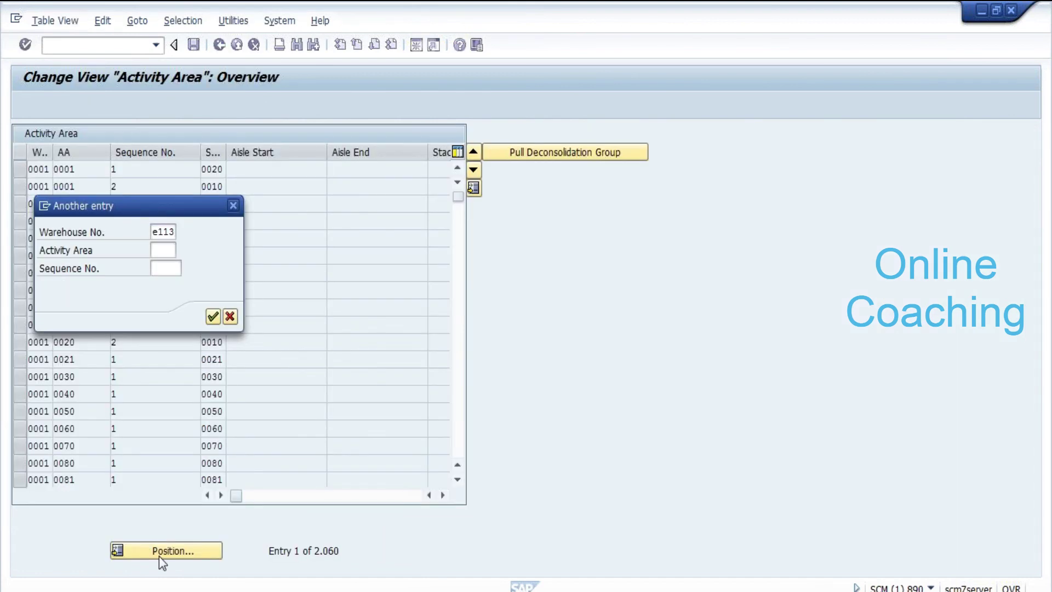
key(Return)
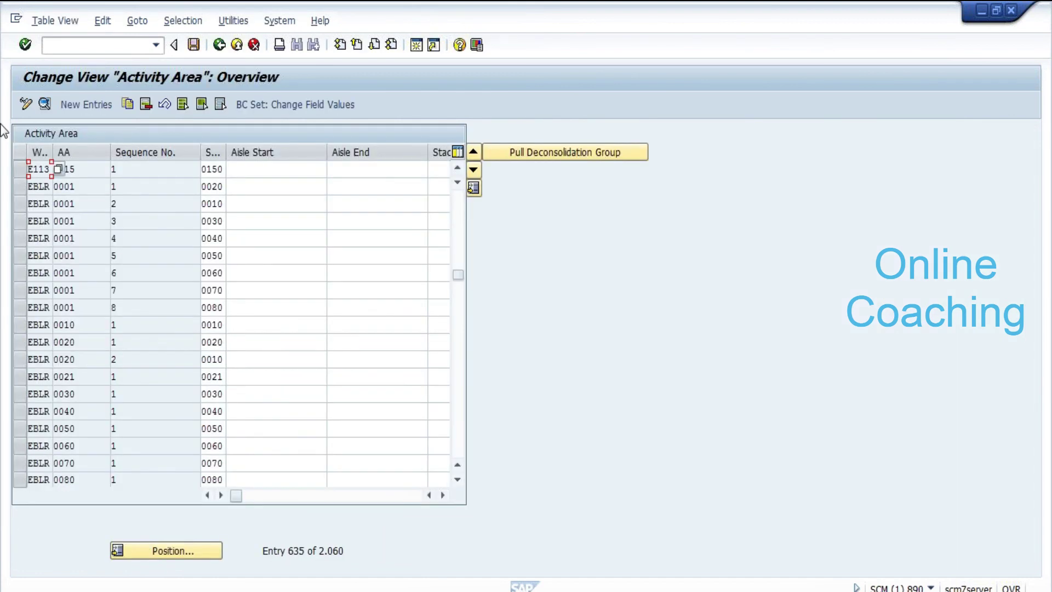
drag(235, 495, 344, 510)
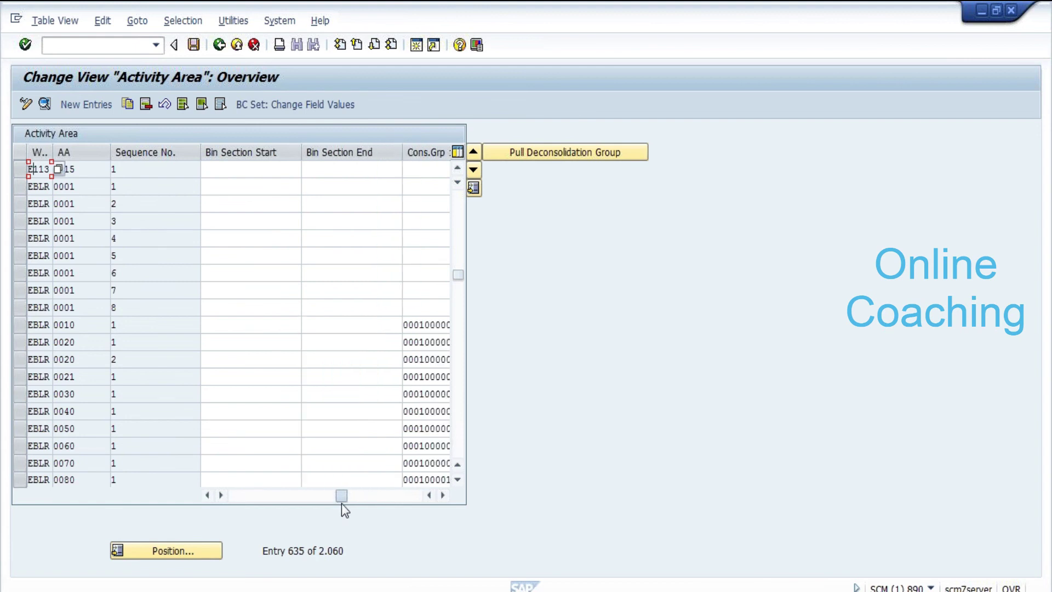
key(F3)
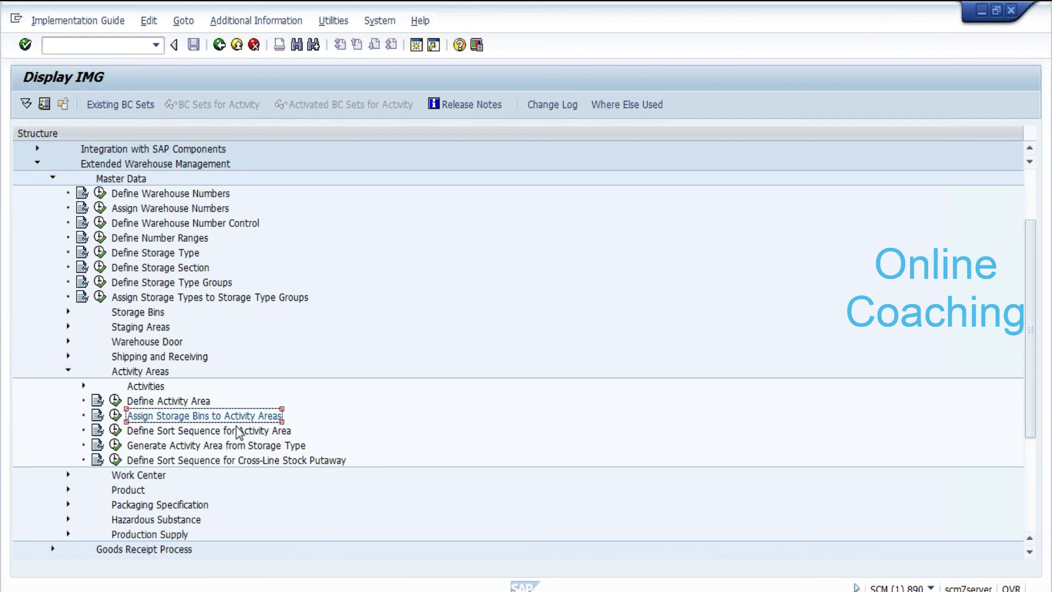
Open Generate Activity Area from Storage Type, examine its warehouse number, storage type and activity fields, and leave without generating anything.
click(117, 447)
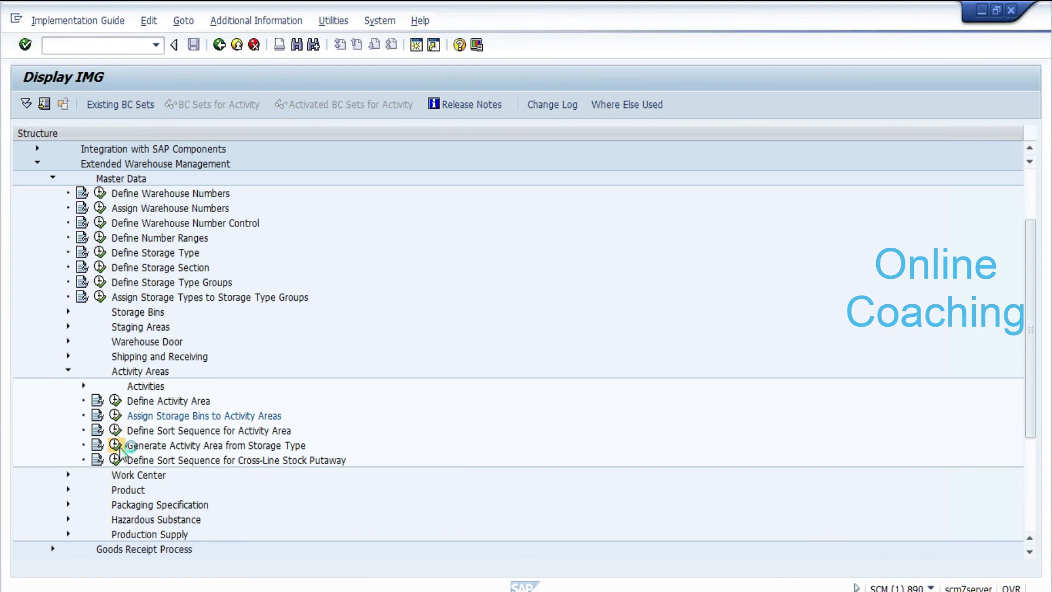
key(Tab)
key(Tab)
key(Tab)
key(Tab)
key(Tab)
key(Tab)
key(Tab)
key(Tab)
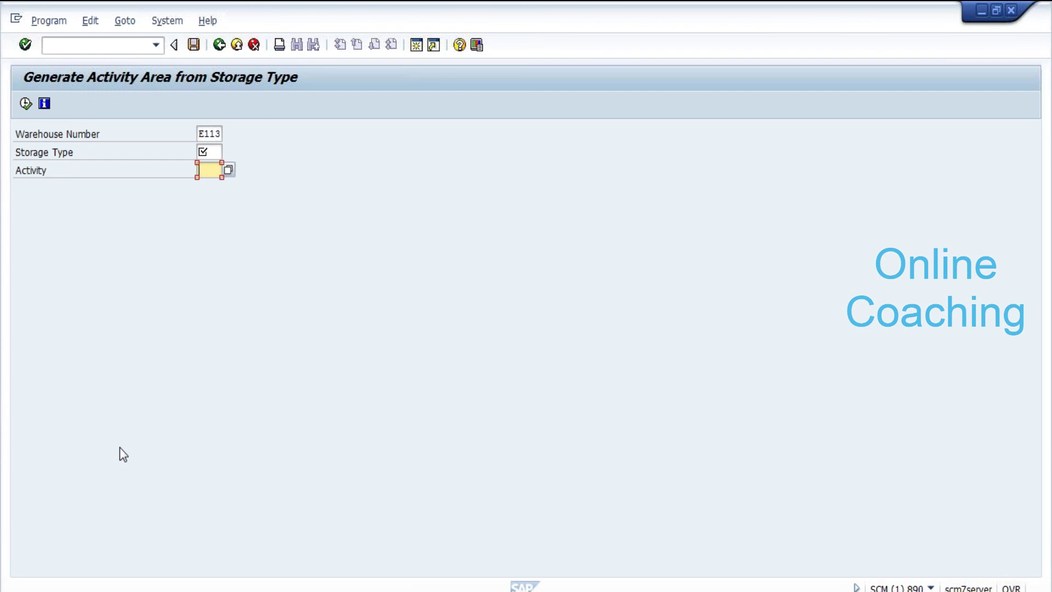
key(F3)
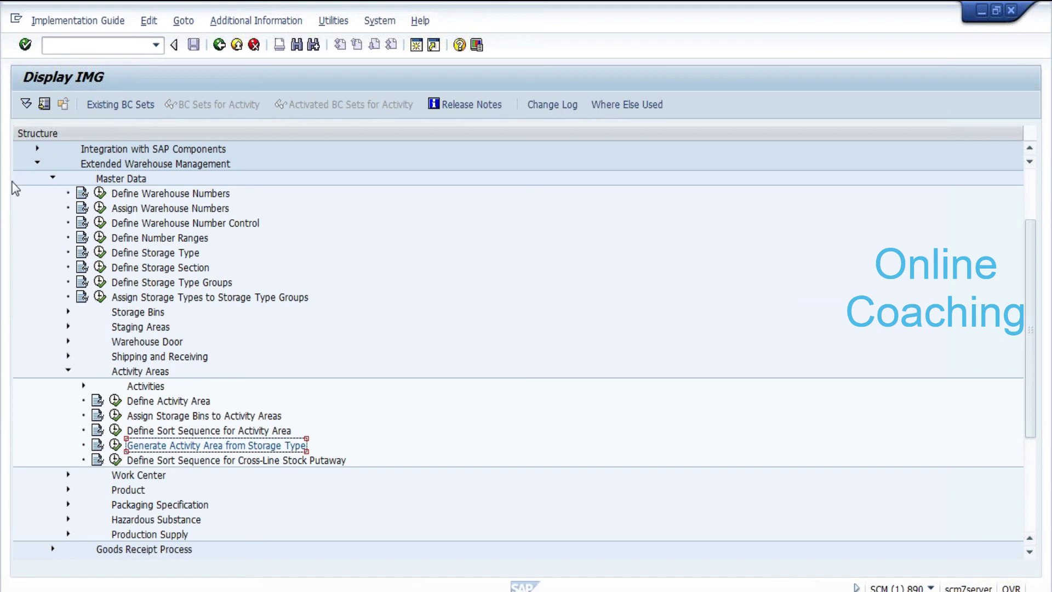
Open Define Storage Type, examine the details of warehouse 0001's storage type 0010 and return to the storage type list.
click(100, 253)
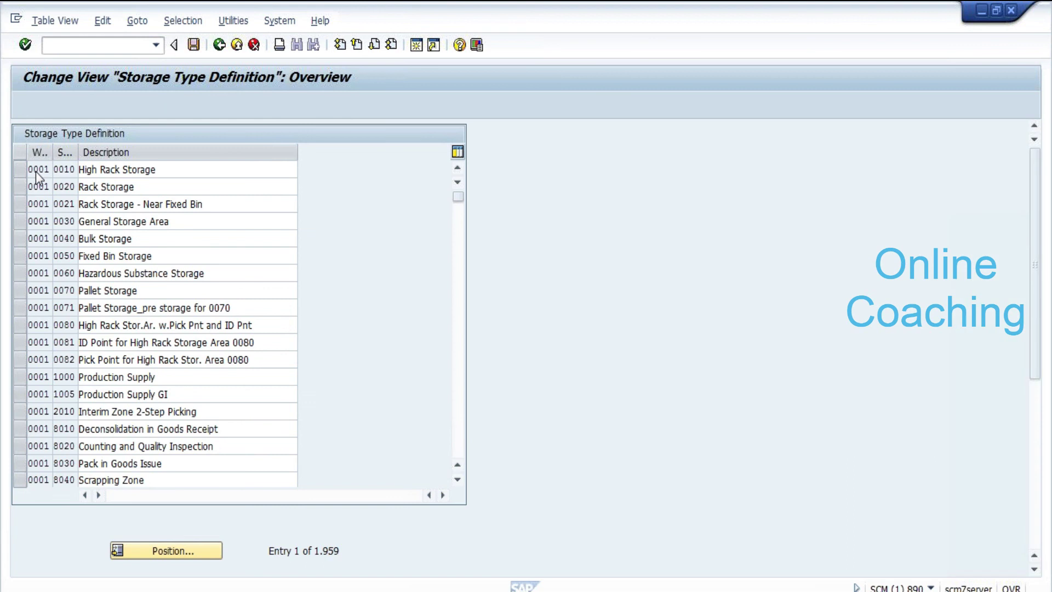
double_click(35, 172)
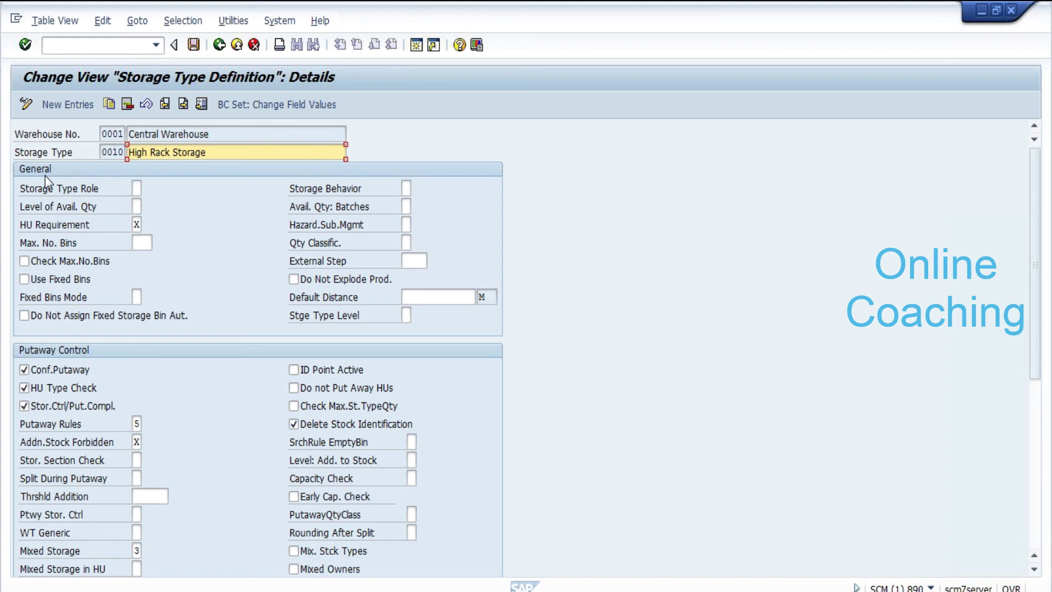
click(137, 189)
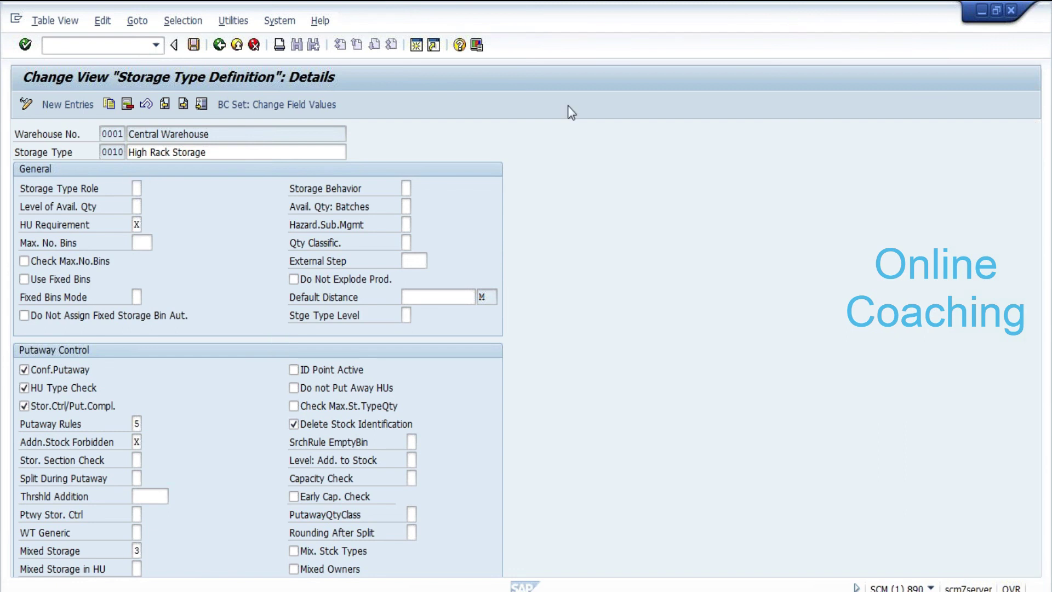
key(F3)
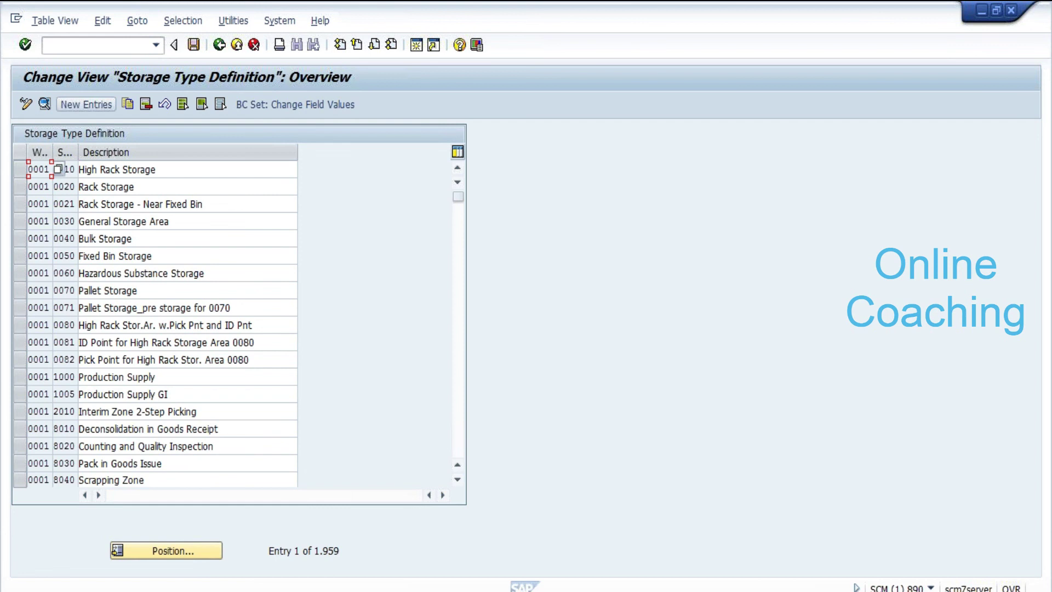
Leave the storage type definition and display all inbound queues of client 890 in the qRFC Monitor, then close the result.
click(220, 46)
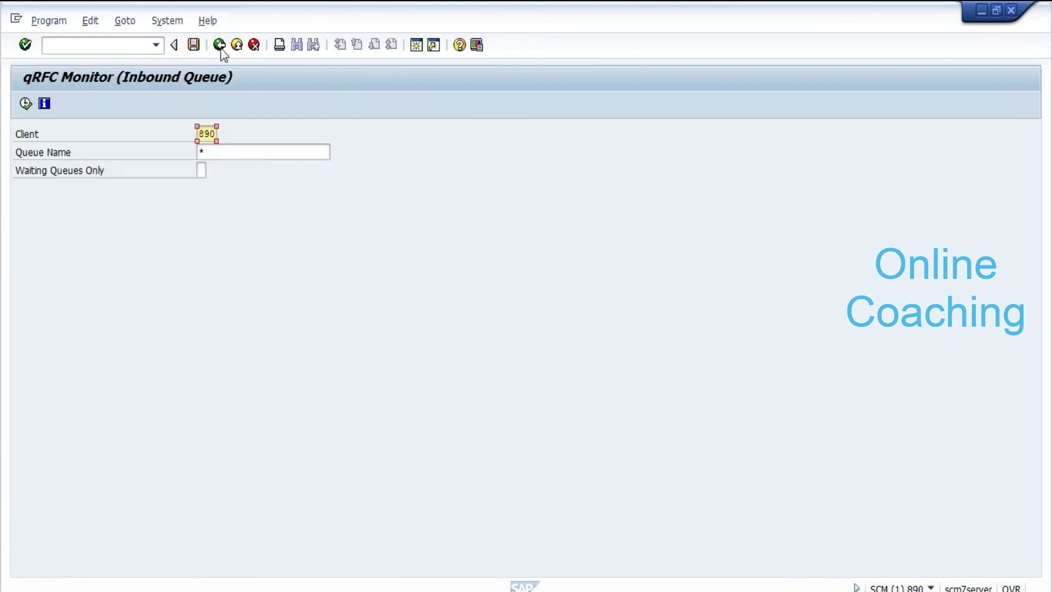
click(24, 103)
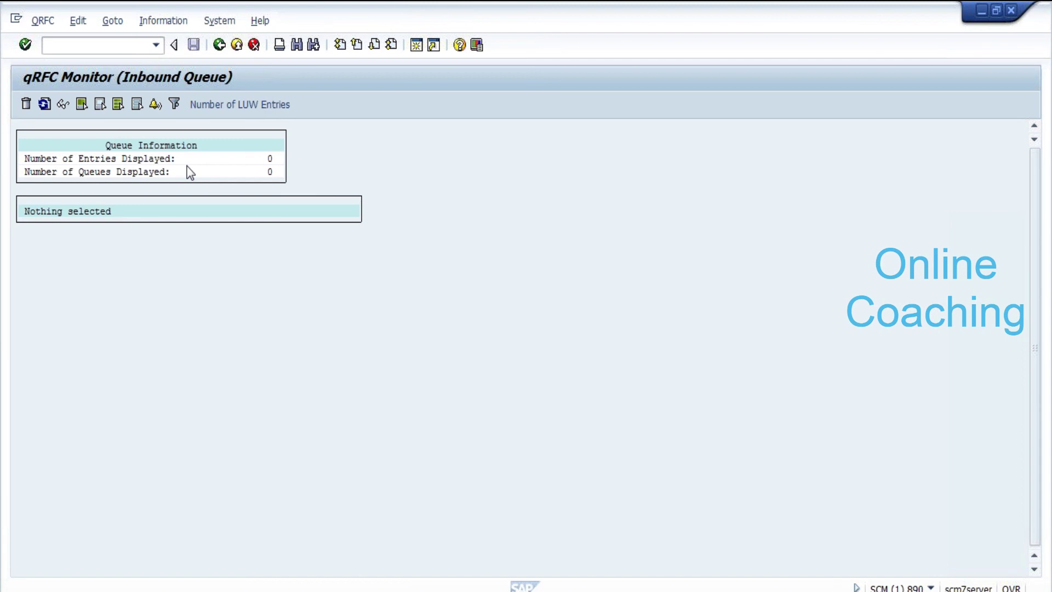
key(F3)
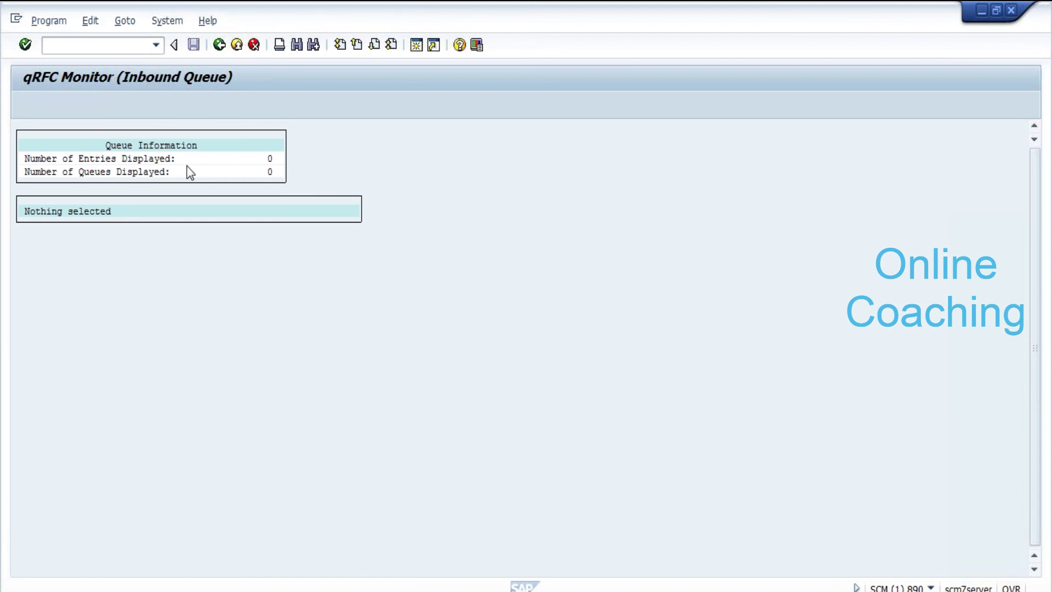
Open Maintain Inbound Delivery with transaction /scmwm/prdi and set its default warehouse number to EG01.
click(91, 41)
text(/n/scmwm/prdi)
key(Return)
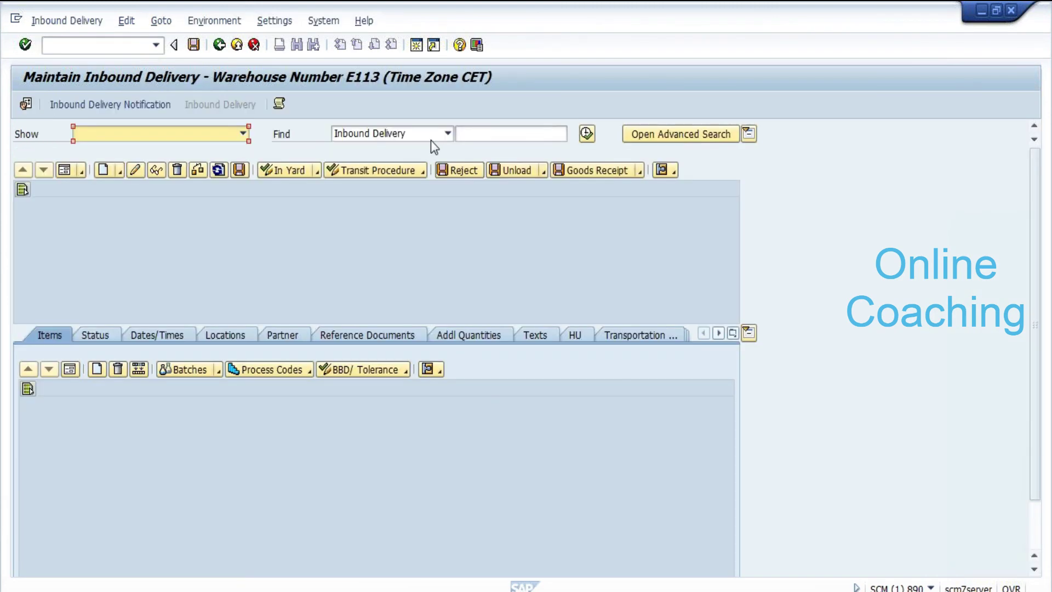
click(26, 101)
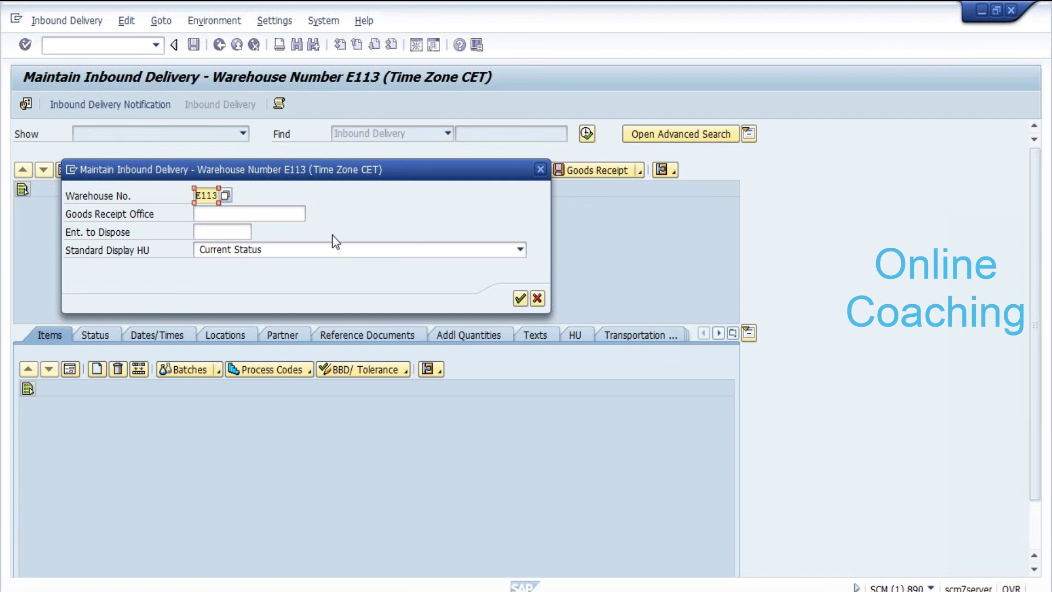
key(BackSpace)
key(BackSpace)
key(BackSpace)
key(BackSpace)
text(eg01)
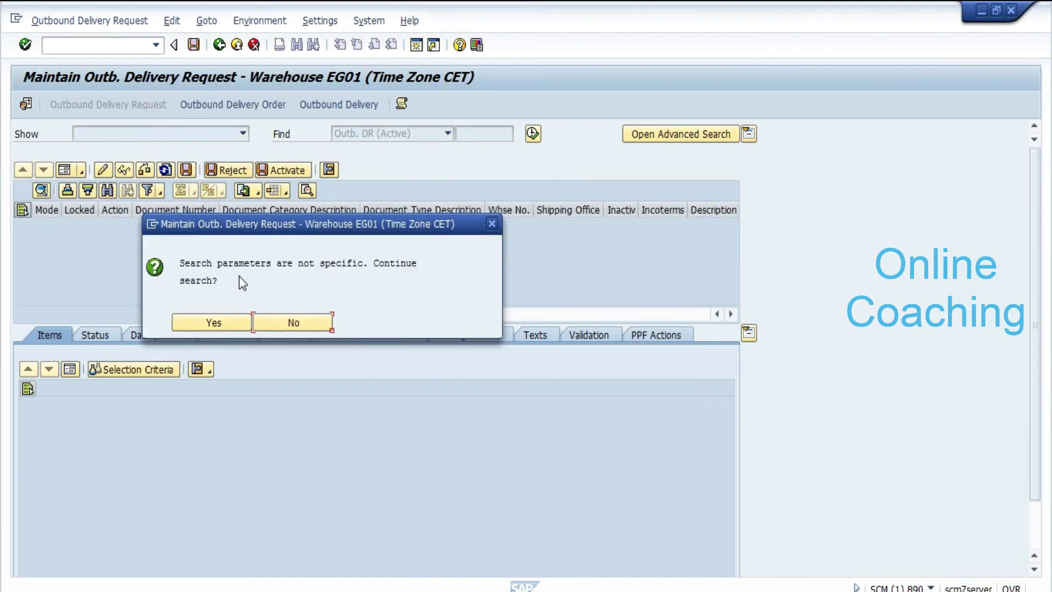
Decline the unspecific search for outbound delivery requests and switch to the SAP Easy Access window of the ECC system.
click(293, 322)
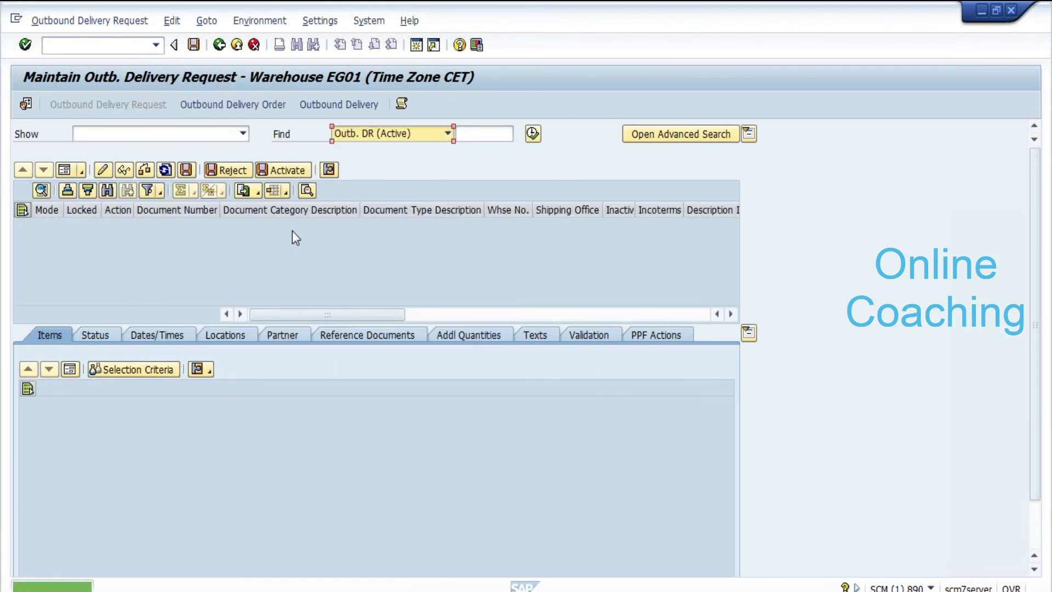
key(alt+Tab)
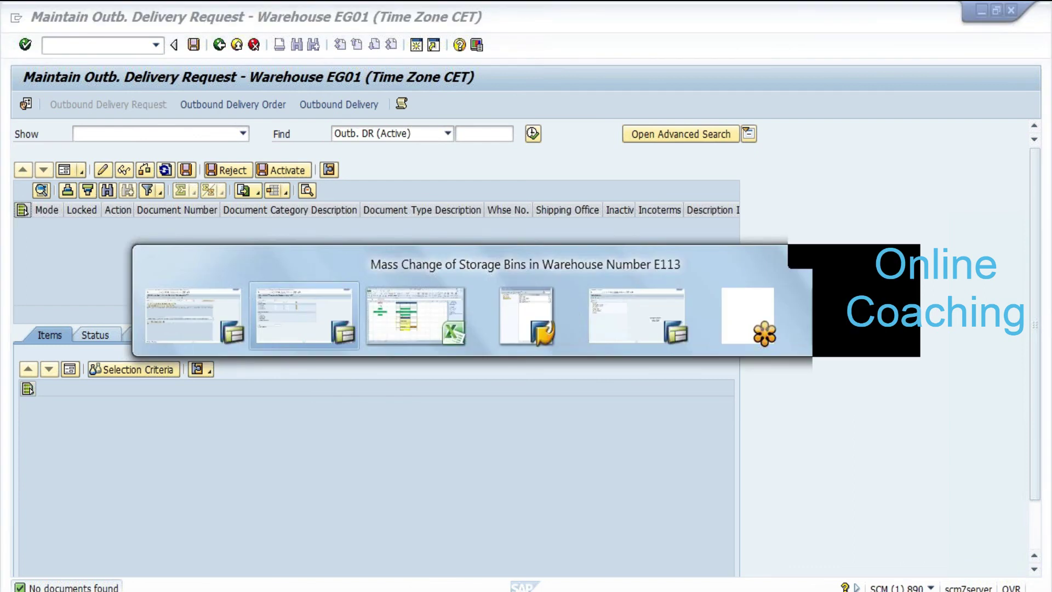
key(alt+Tab)
key(alt+Tab)
key(alt+Tab)
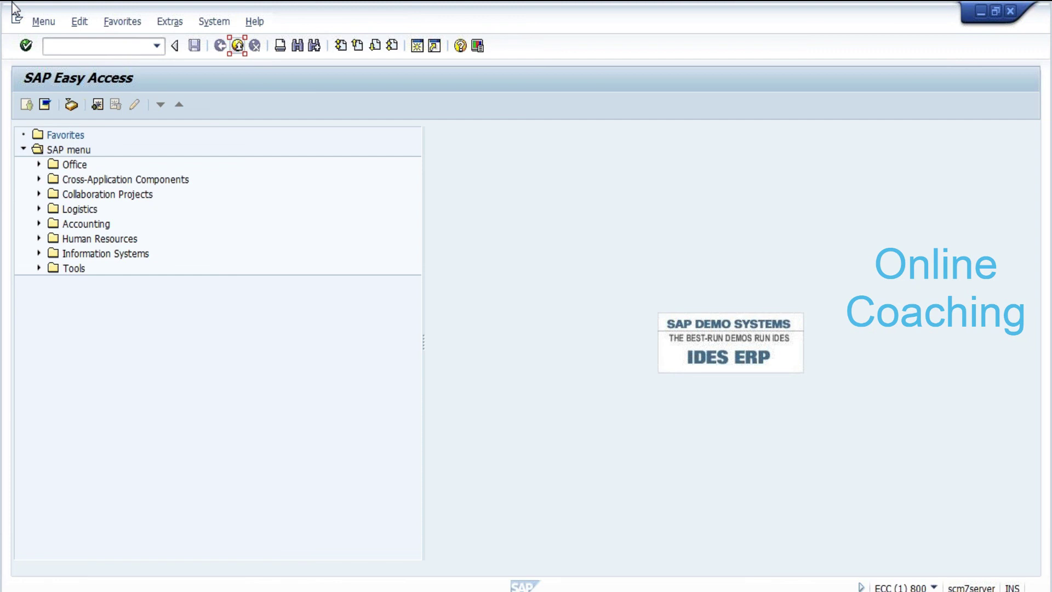
click(94, 46)
text(vl01n)
key(Return)
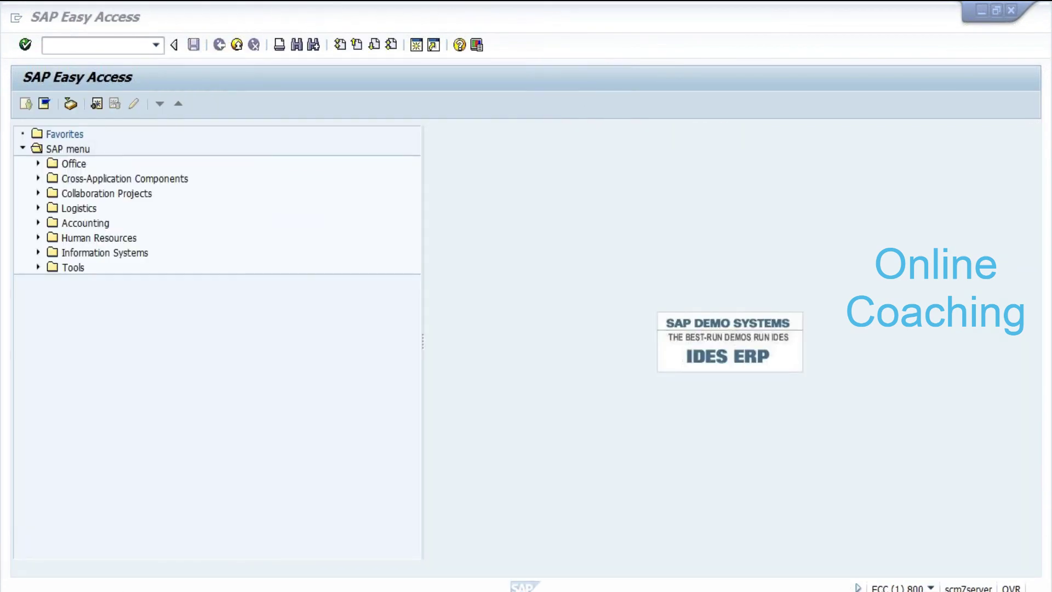
Display the outbound delivery by its number in transaction VL03N and examine its status overview and item overview.
click(112, 46)
text(vl03n)
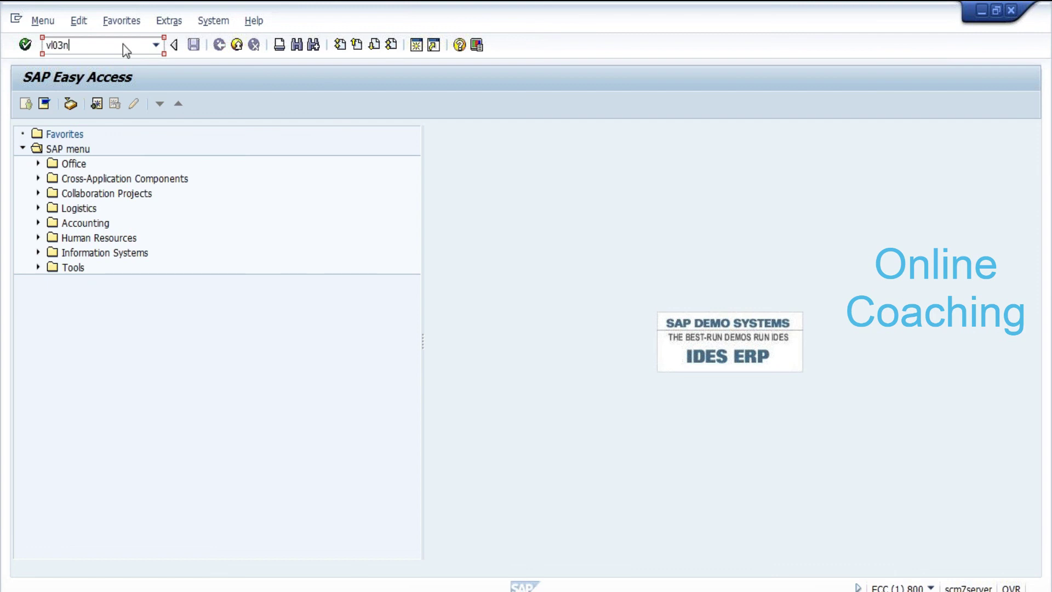
key(Return)
text(90038707)
key(Return)
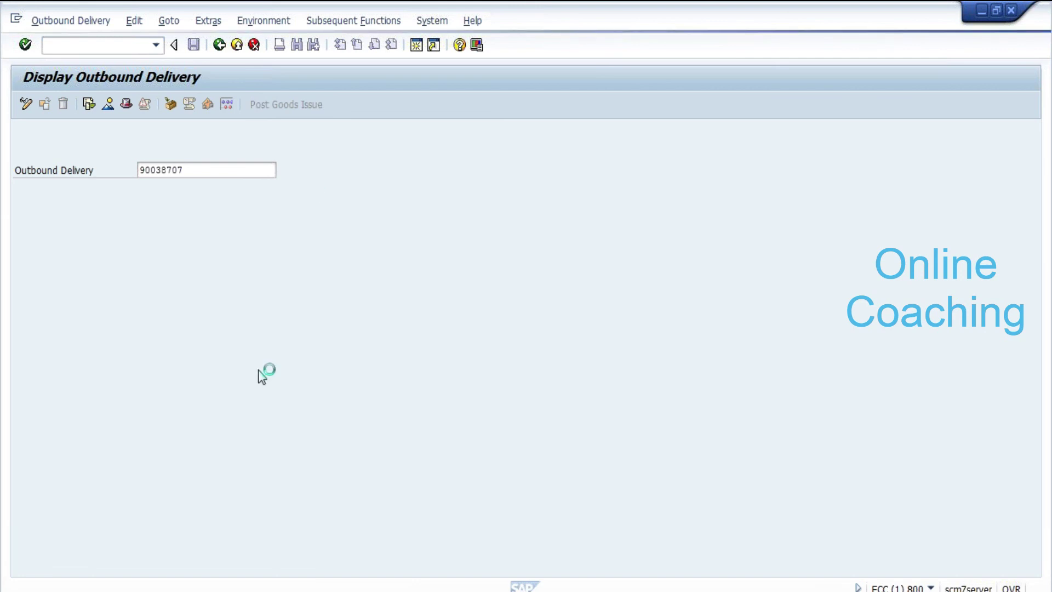
click(238, 192)
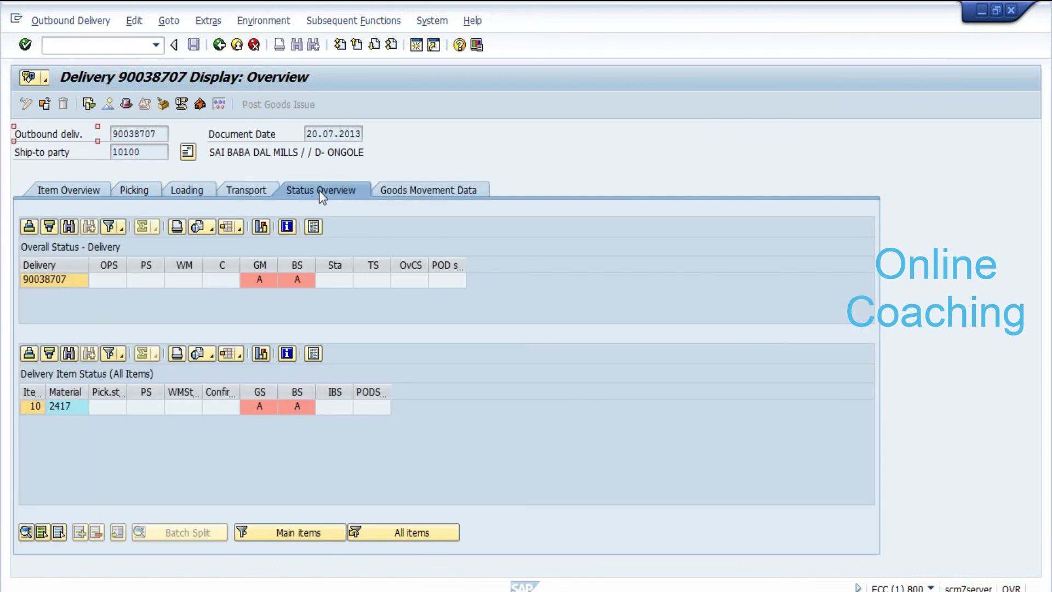
click(83, 190)
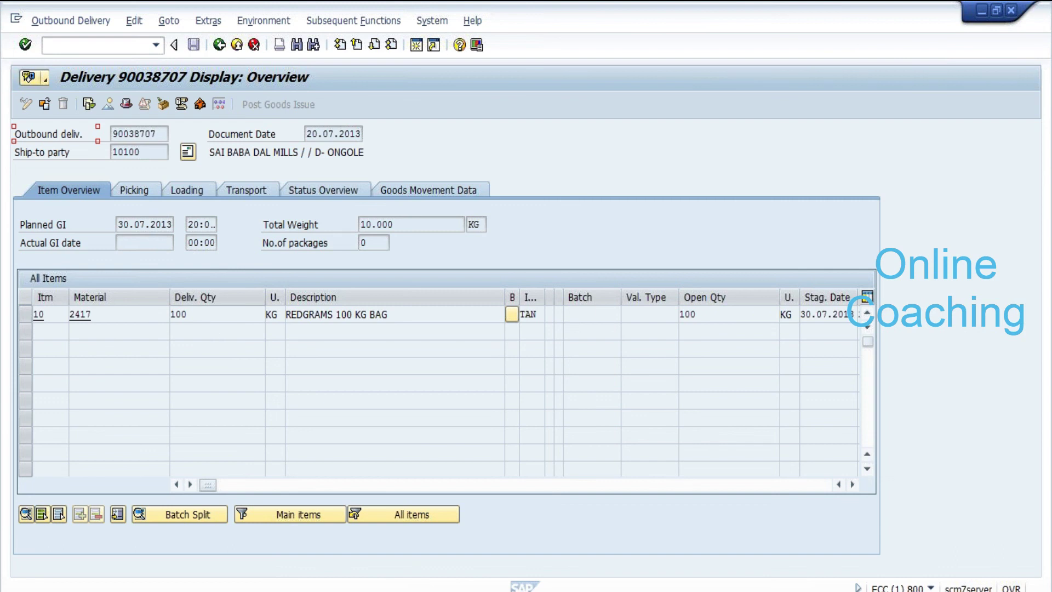
key(F3)
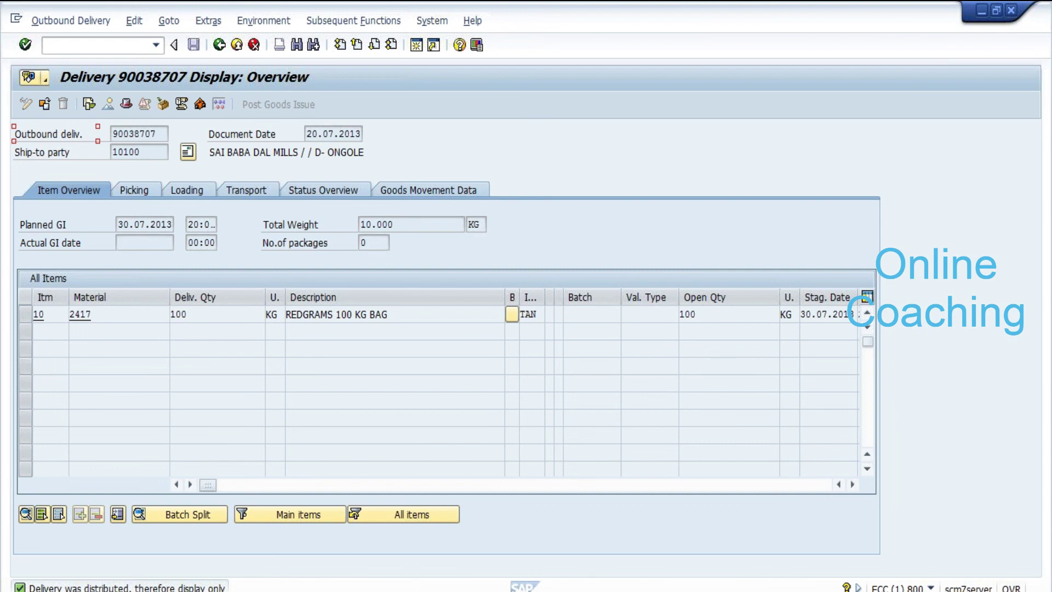
Copy the outbound delivery number from ECC and enter it as the active outbound delivery request search value in EWM.
click(157, 134)
key(ctrl+a)
key(ctrl+c)
key(alt+Tab)
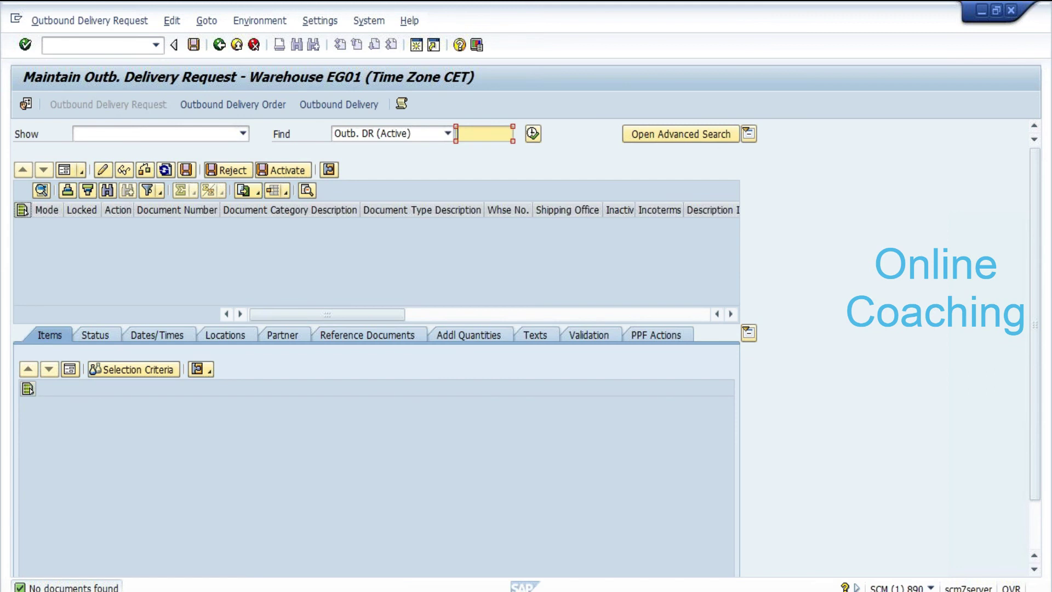
key(ctrl+v)
Go to the outbound delivery orders of warehouse EG01 and search by ERP Document for the copied delivery number.
click(266, 101)
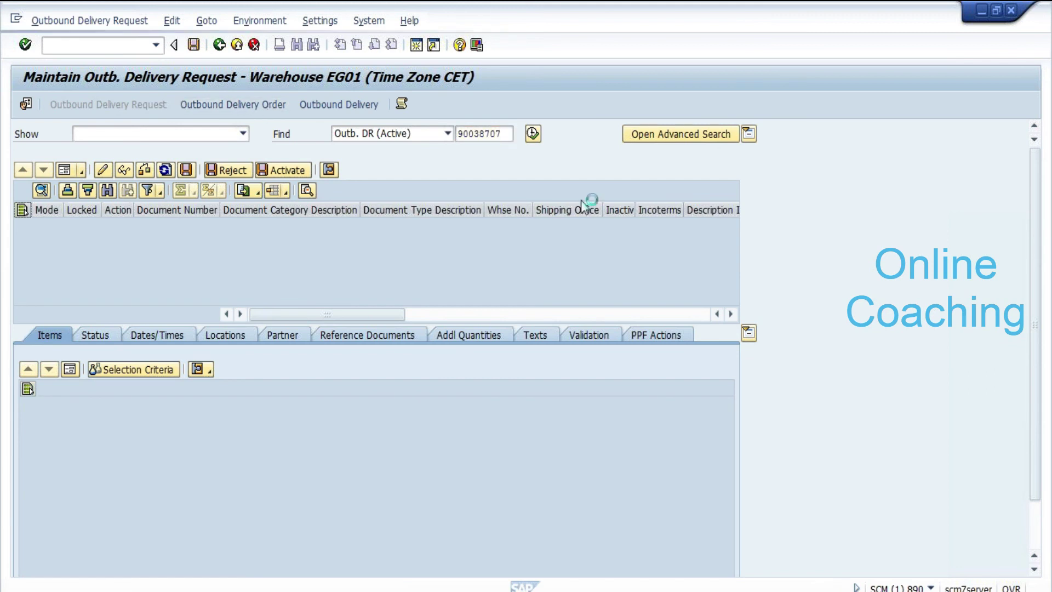
click(436, 129)
click(383, 159)
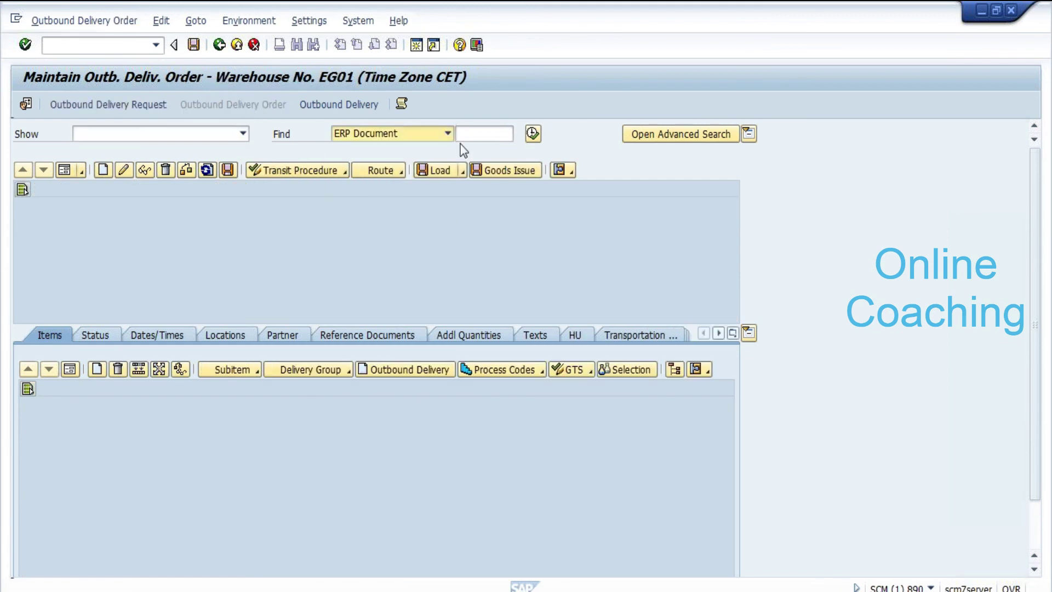
click(465, 133)
key(ctrl+v)
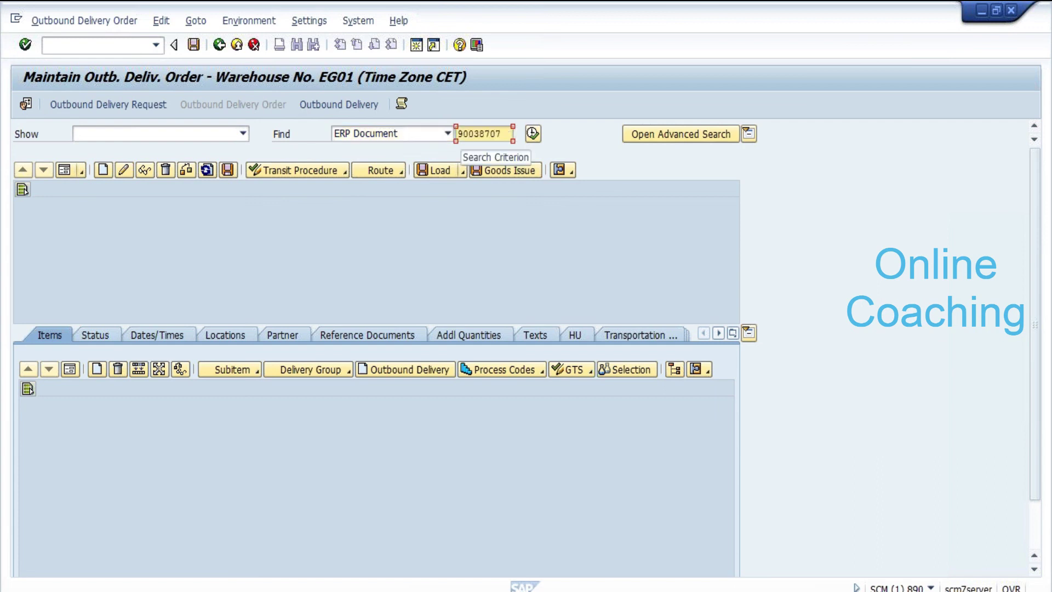
key(Return)
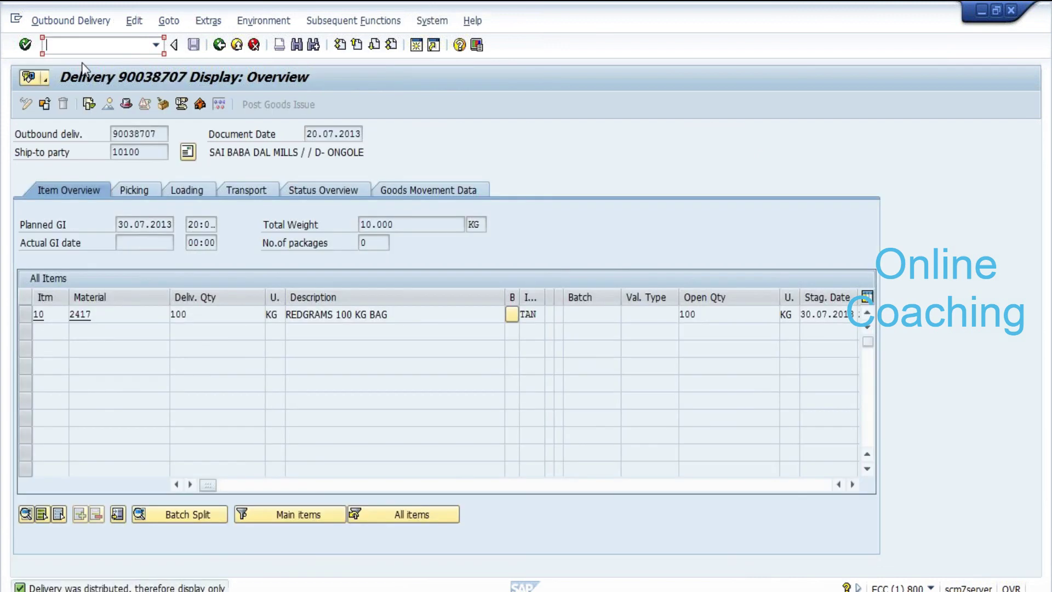
Open transaction SMQ1 in a new ECC session, display all outbound queues and search the list for the delivery number.
text(/osmq1)
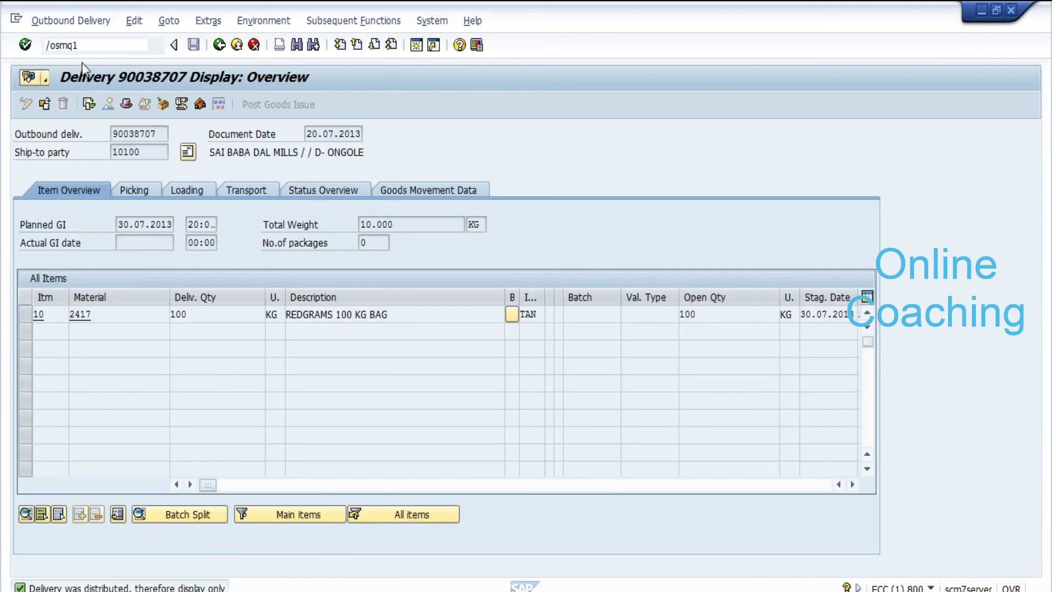
key(Return)
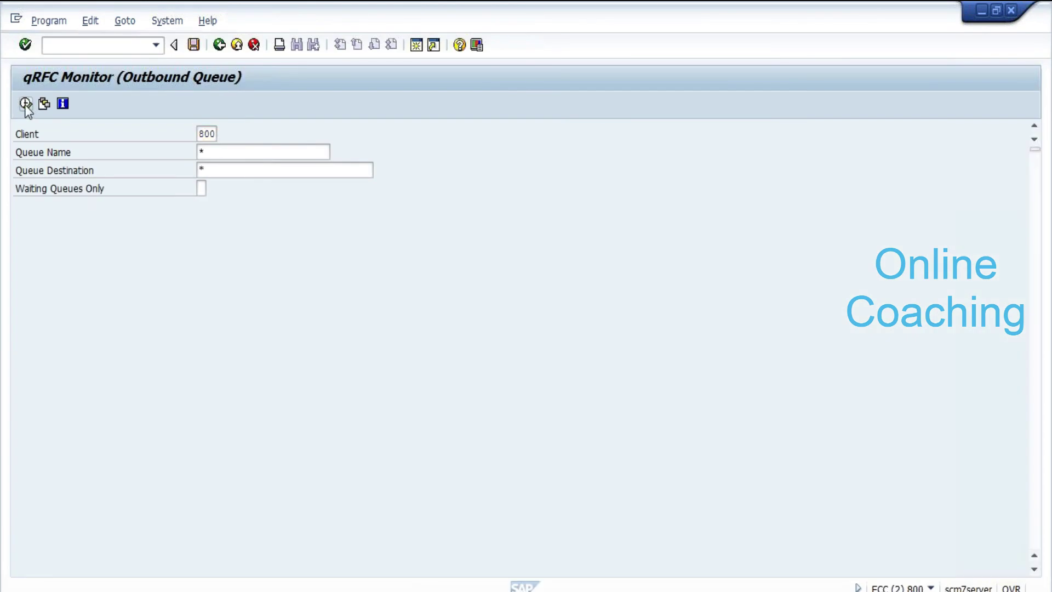
click(25, 104)
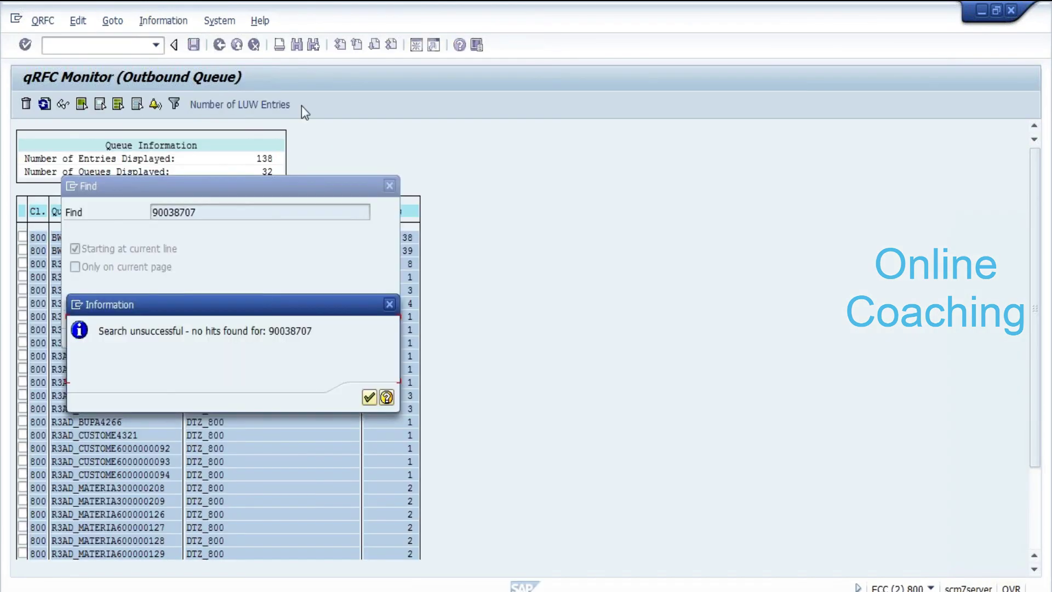
key(Return)
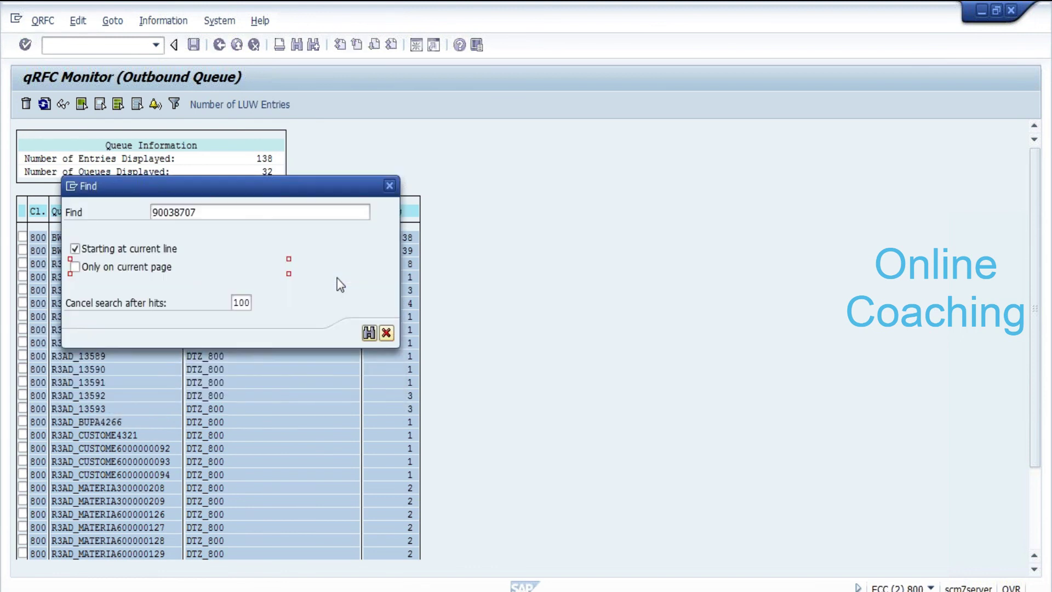
key(Tab)
key(Tab)
text(`)
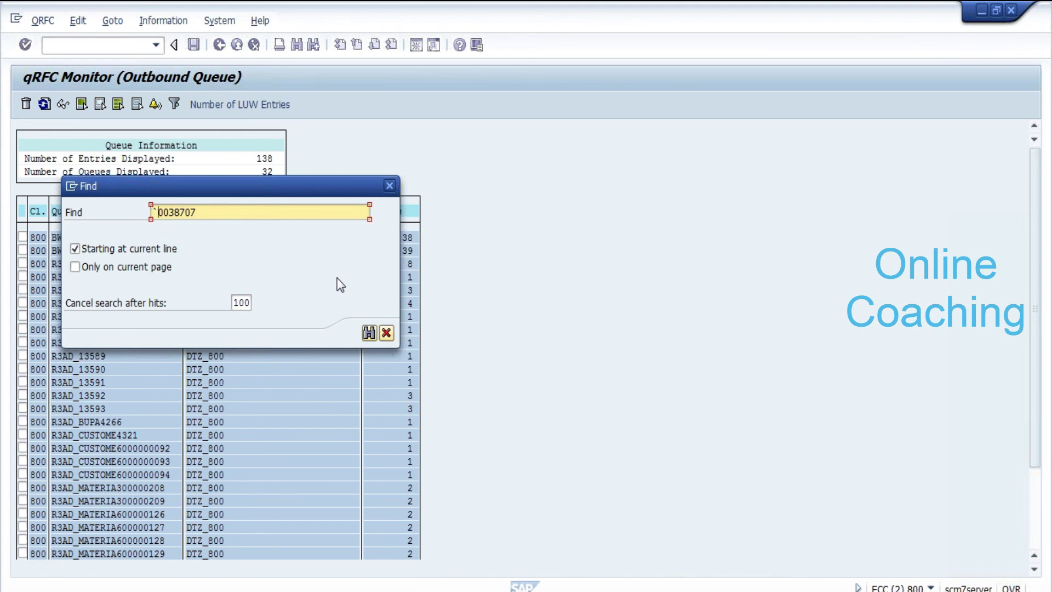
key(BackSpace)
key(Return)
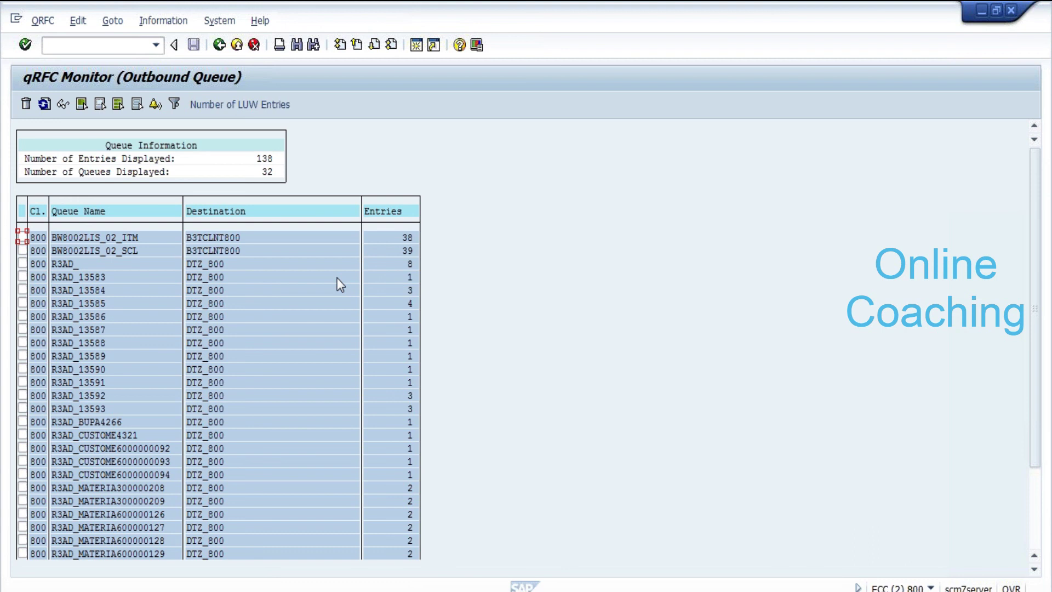
key(ctrl+f)
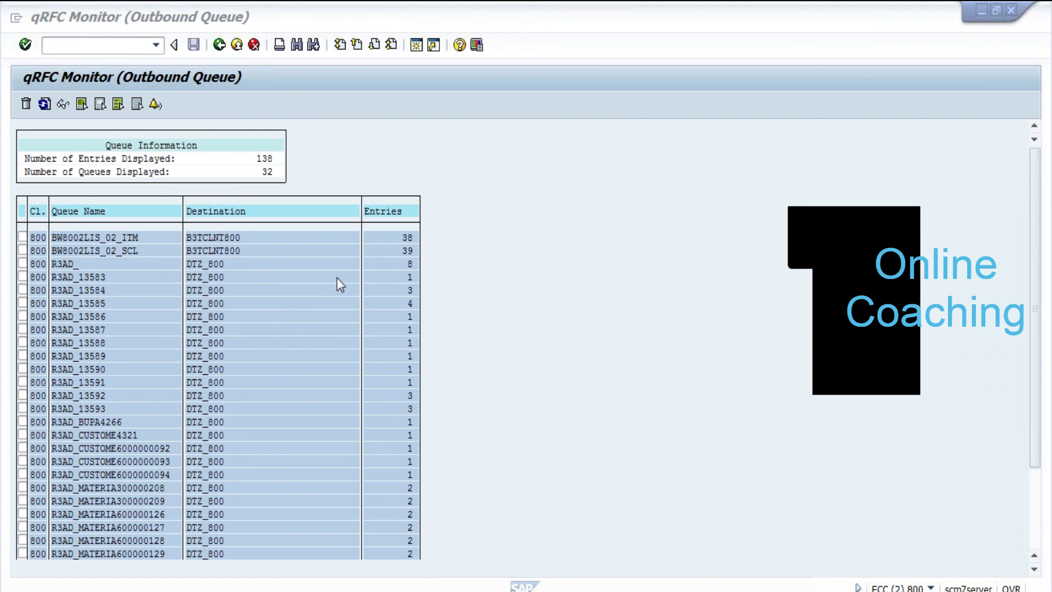
Switch back to the EWM system, open Analyse Application Log and examine its user and transaction code restrictions.
key(alt+Tab)
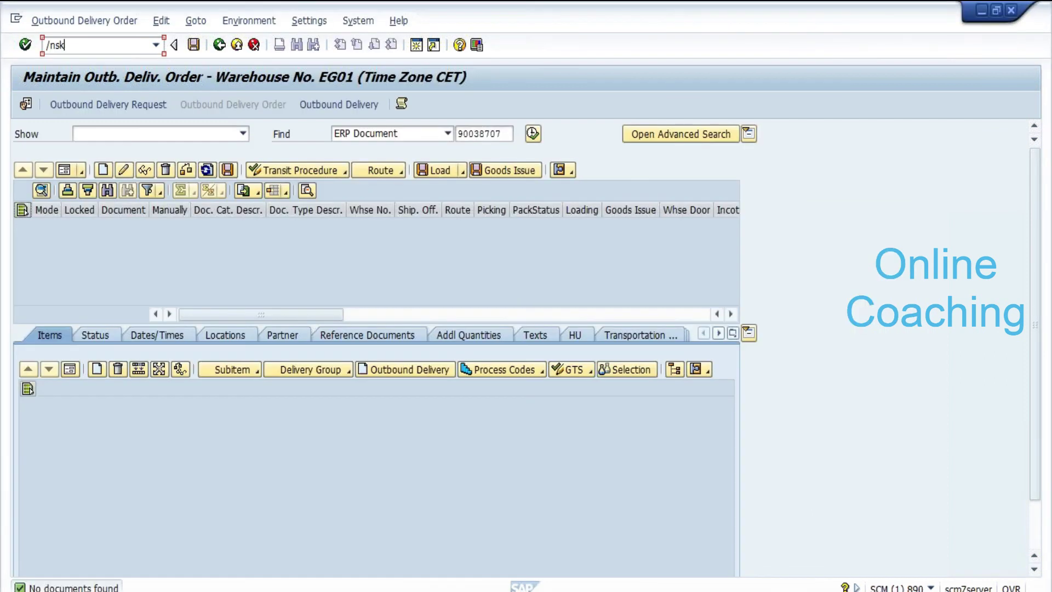
key(Return)
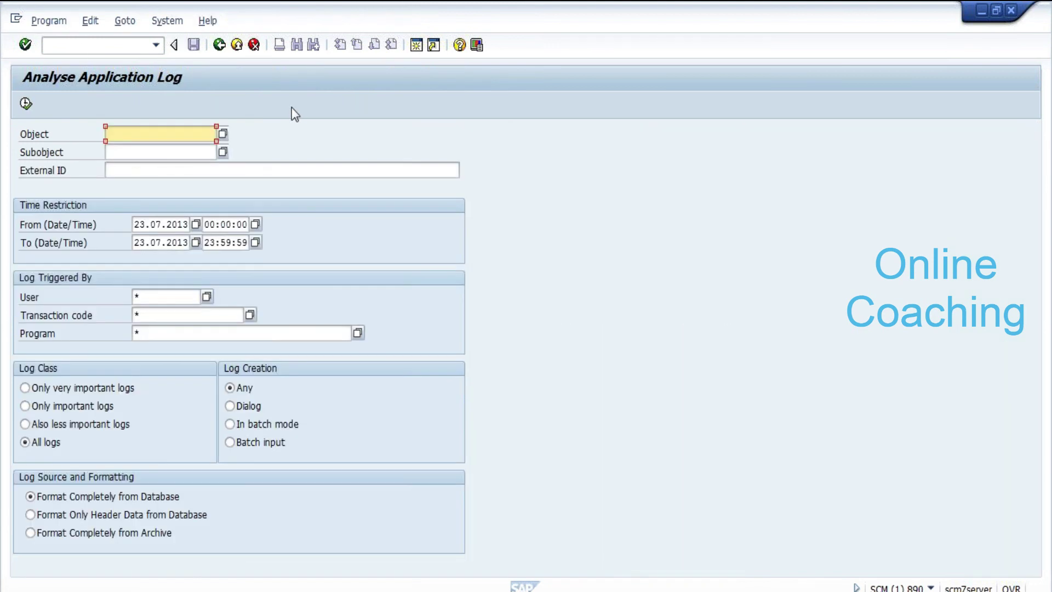
click(163, 297)
click(170, 315)
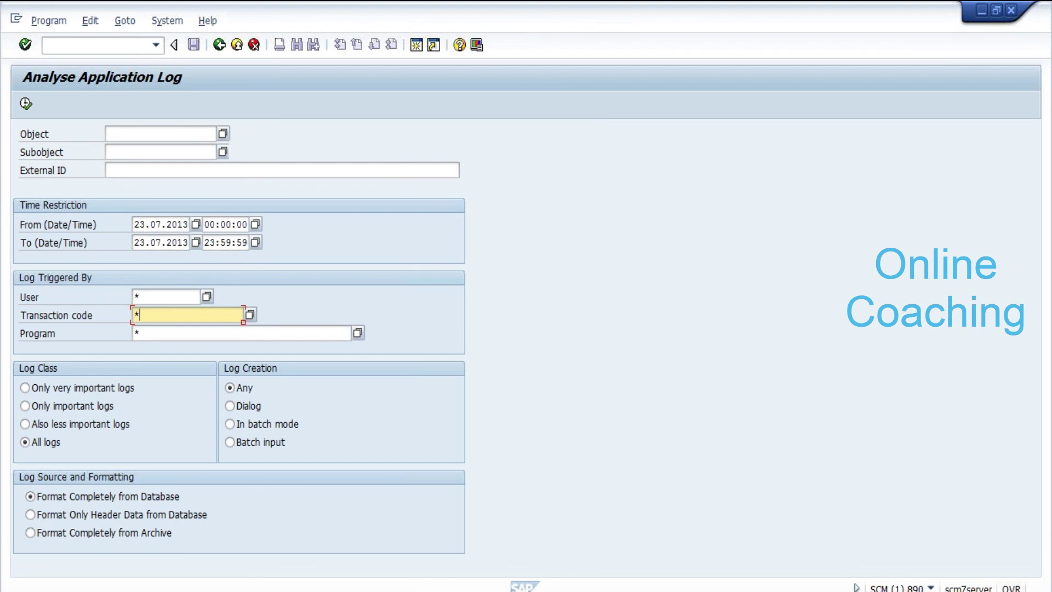
click(156, 297)
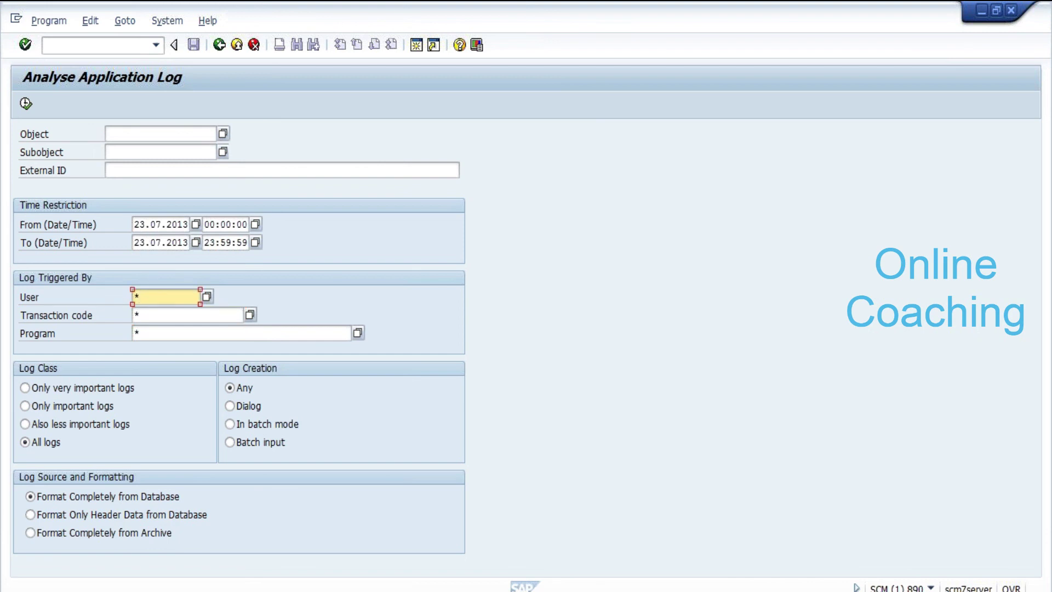
Set the application log's From date to 21.07.2013, display the logs and go to the end of the list.
click(141, 225)
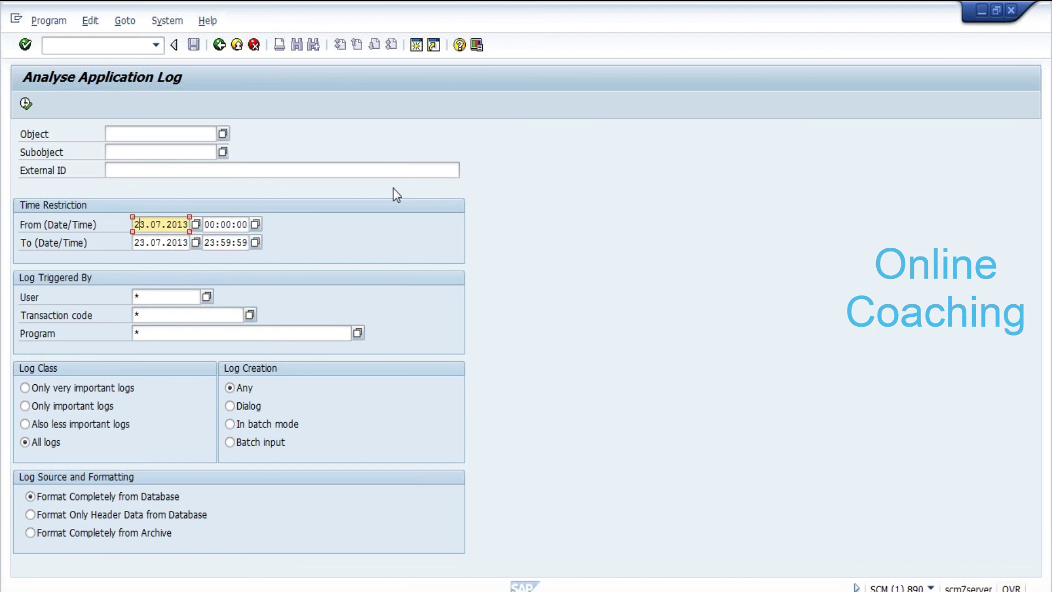
key(Delete)
text(1)
key(Insert)
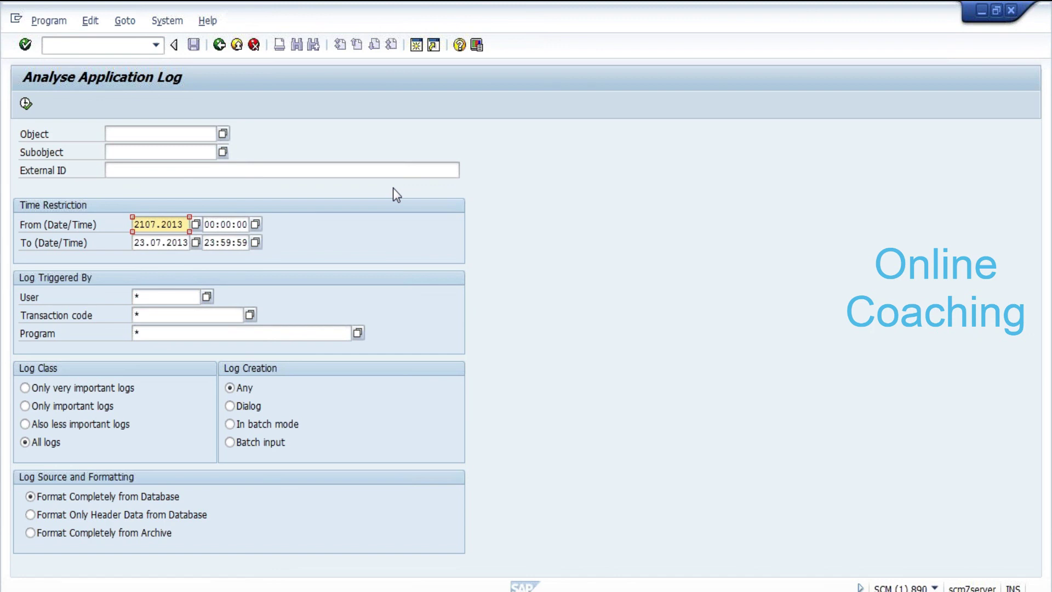
text(.)
key(Return)
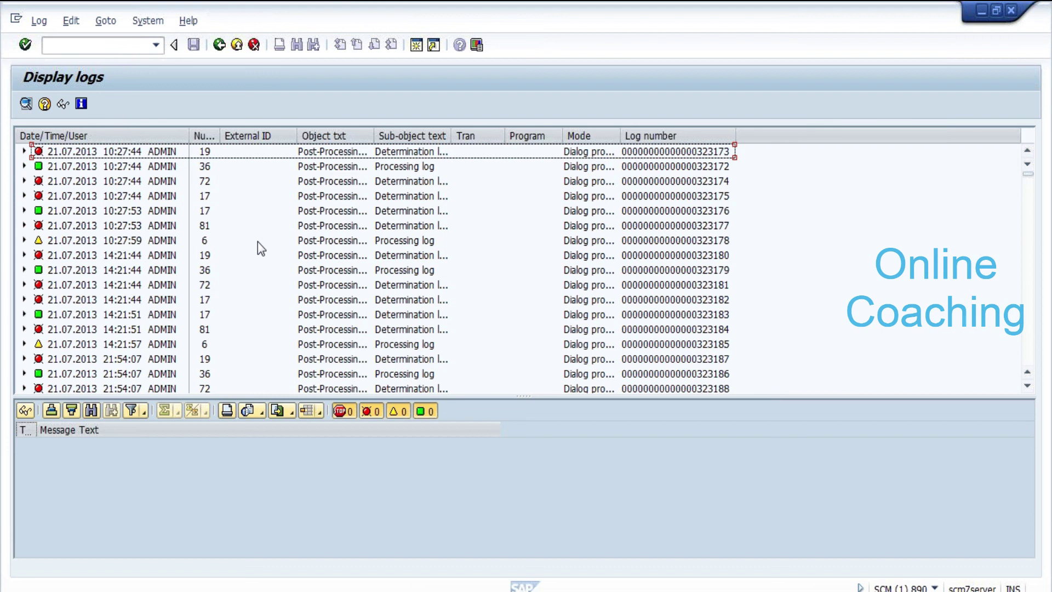
key(ctrl+End)
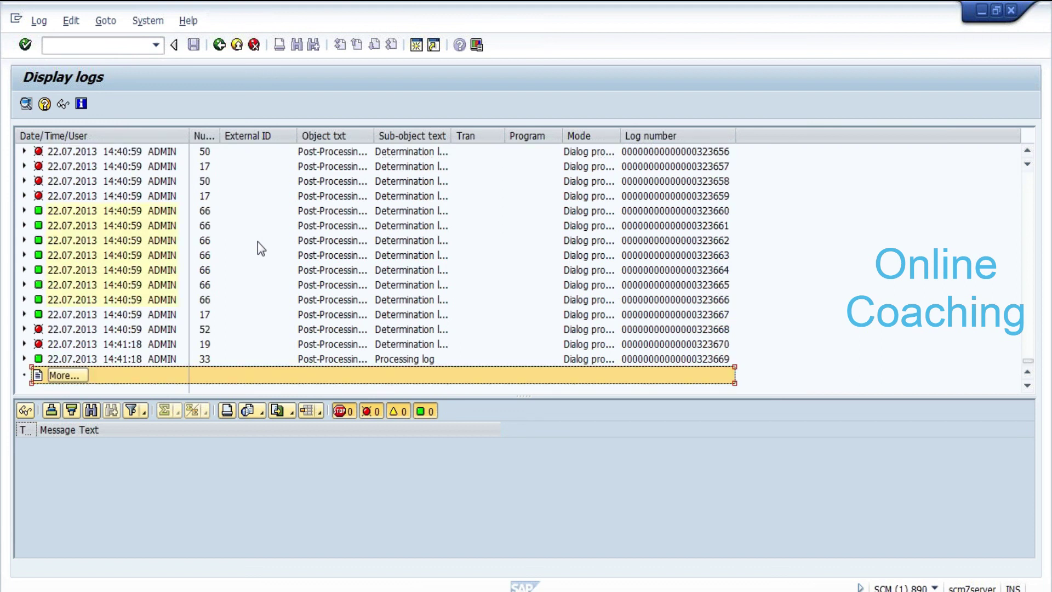